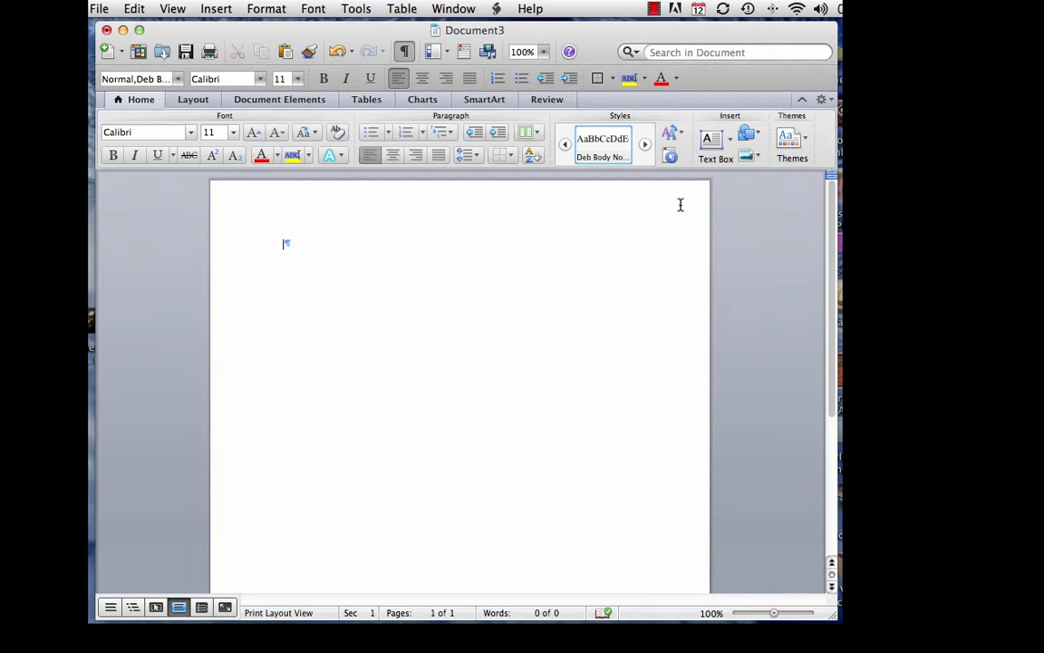
Step: Turn on the horizontal and vertical rulers from the View menu
left_click(173, 9)
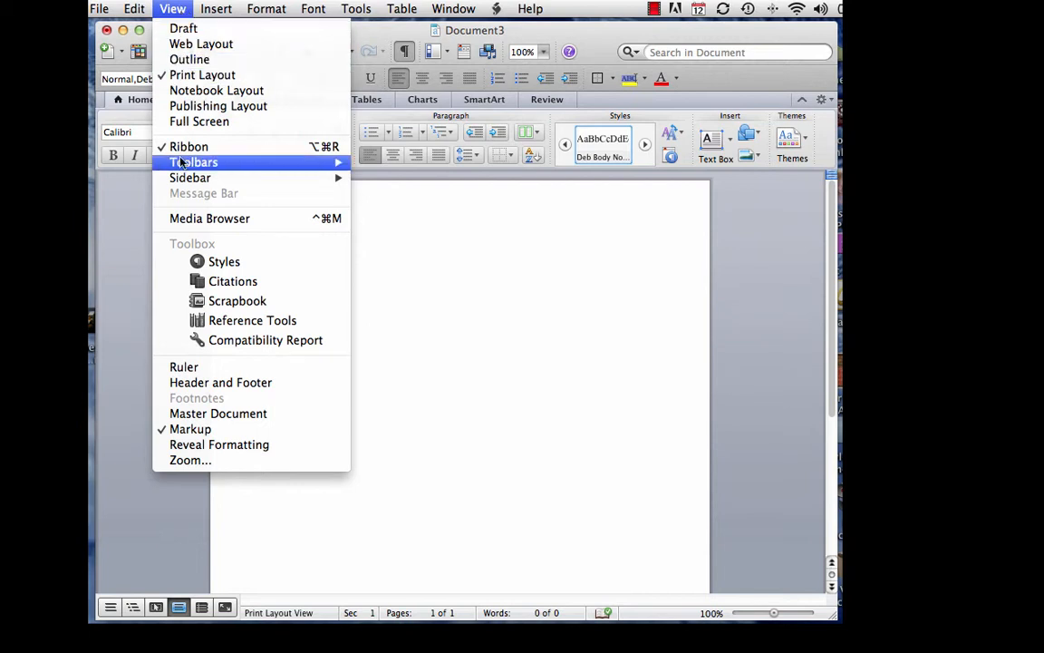
left_click(181, 367)
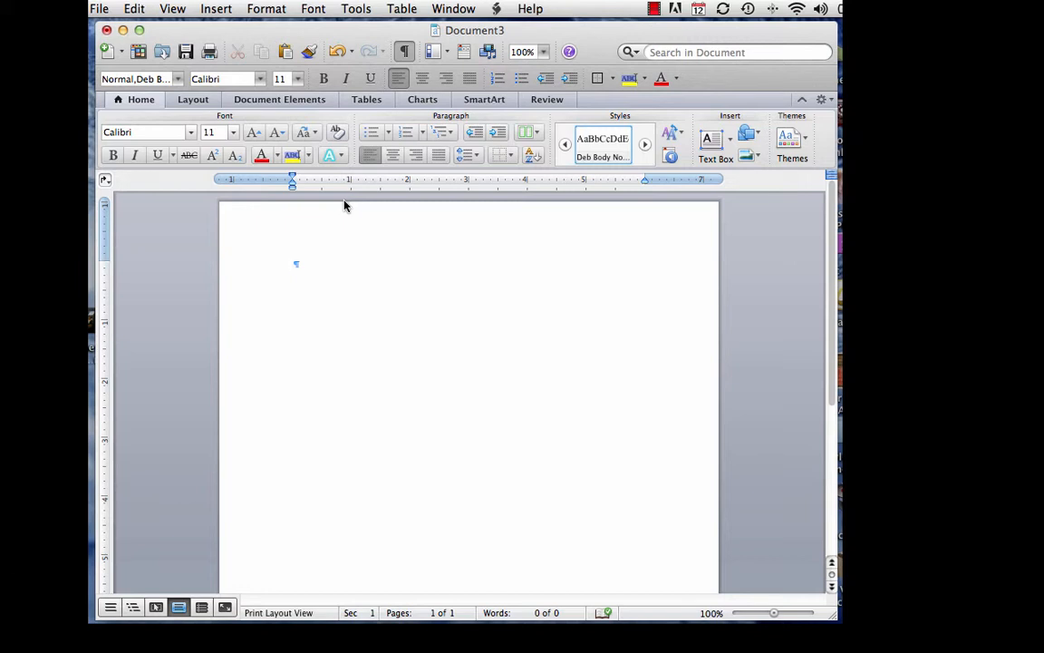
Step: Change the font from Calibri to Times New Roman at 12 pt
left_click(226, 82)
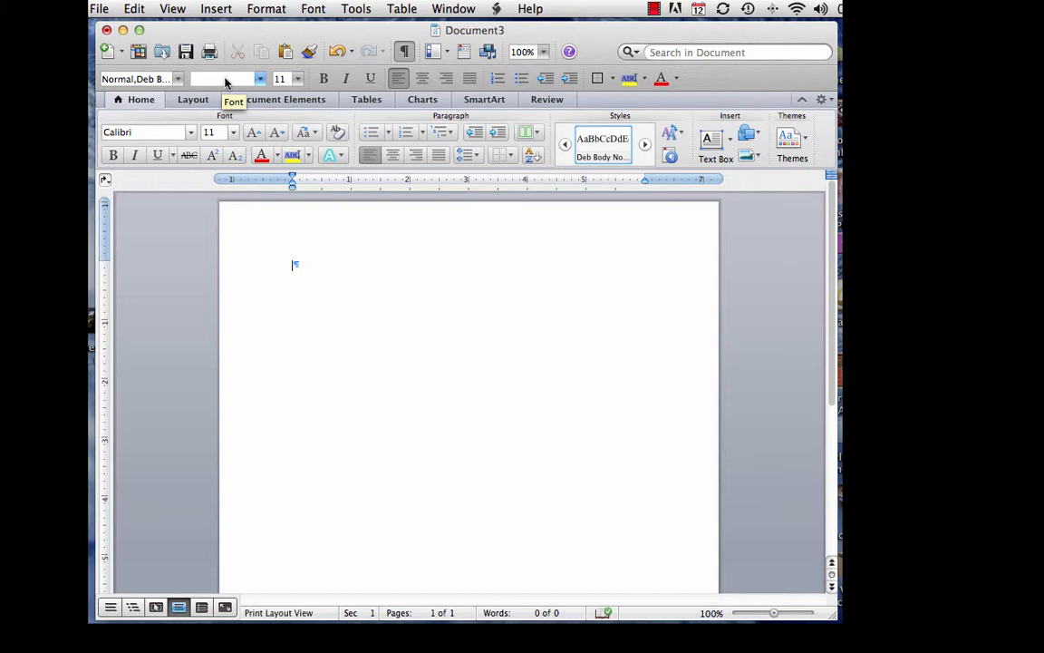
type("Times New Ro")
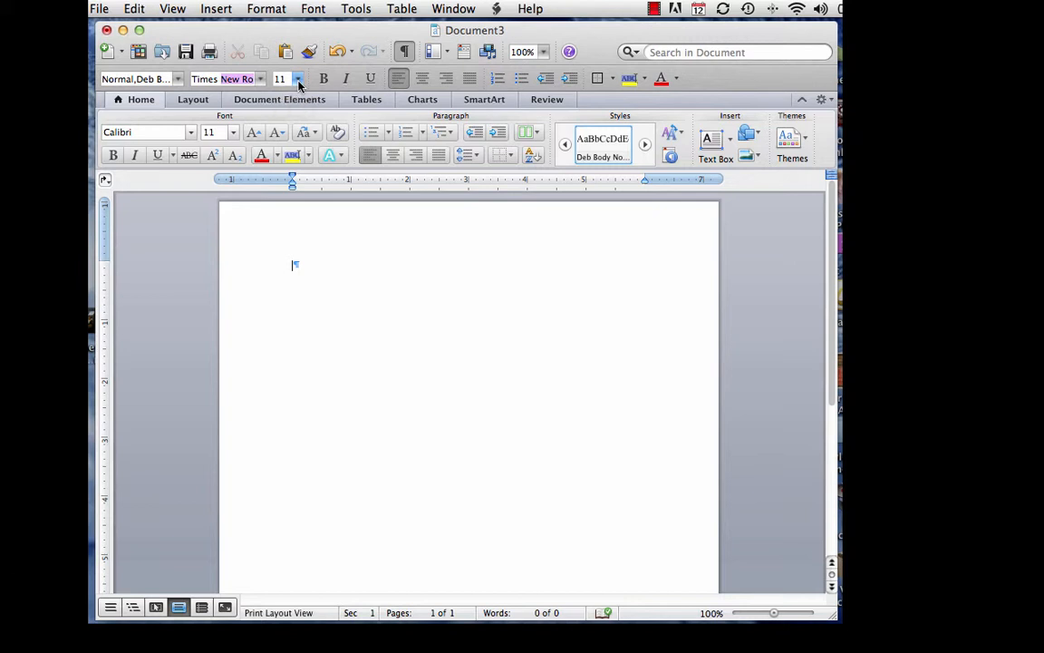
left_click(298, 80)
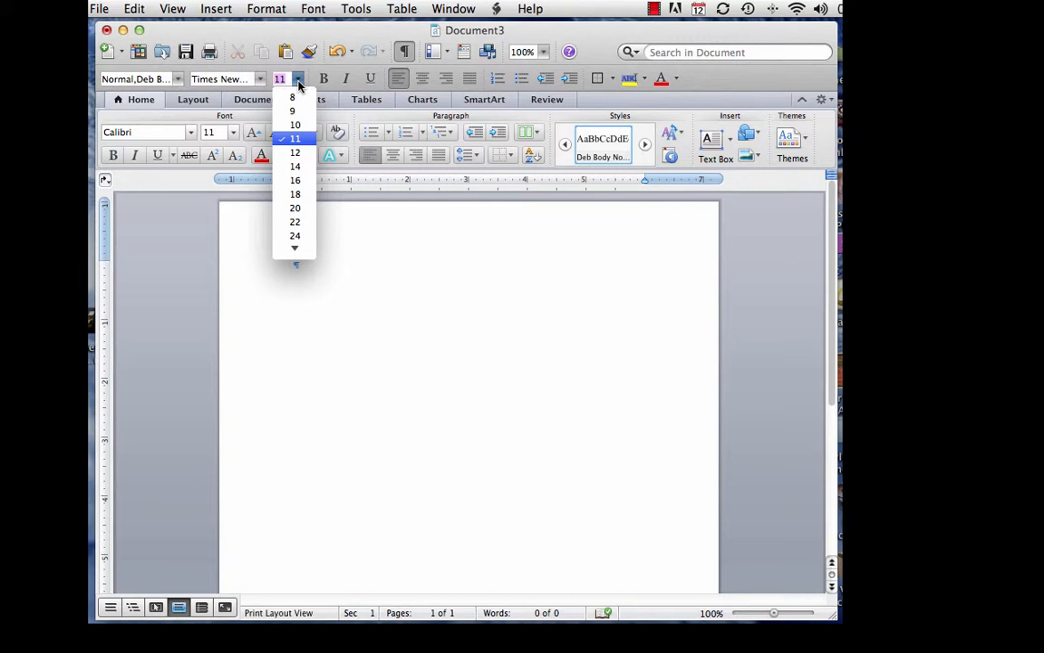
left_click(295, 153)
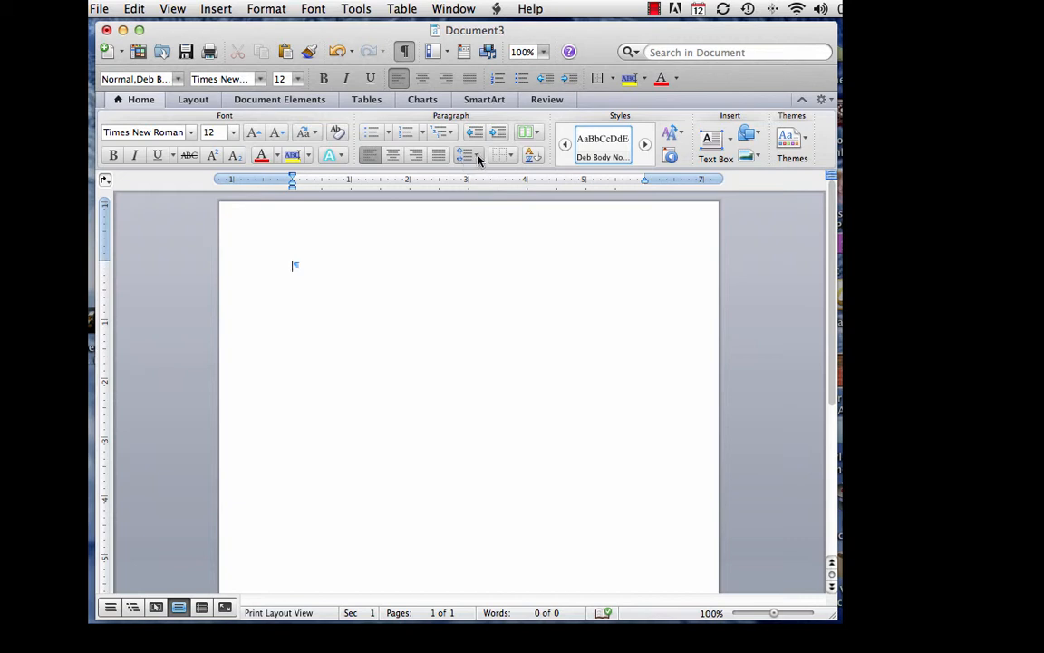
Step: Set the paragraph line spacing to 2.0
left_click(480, 160)
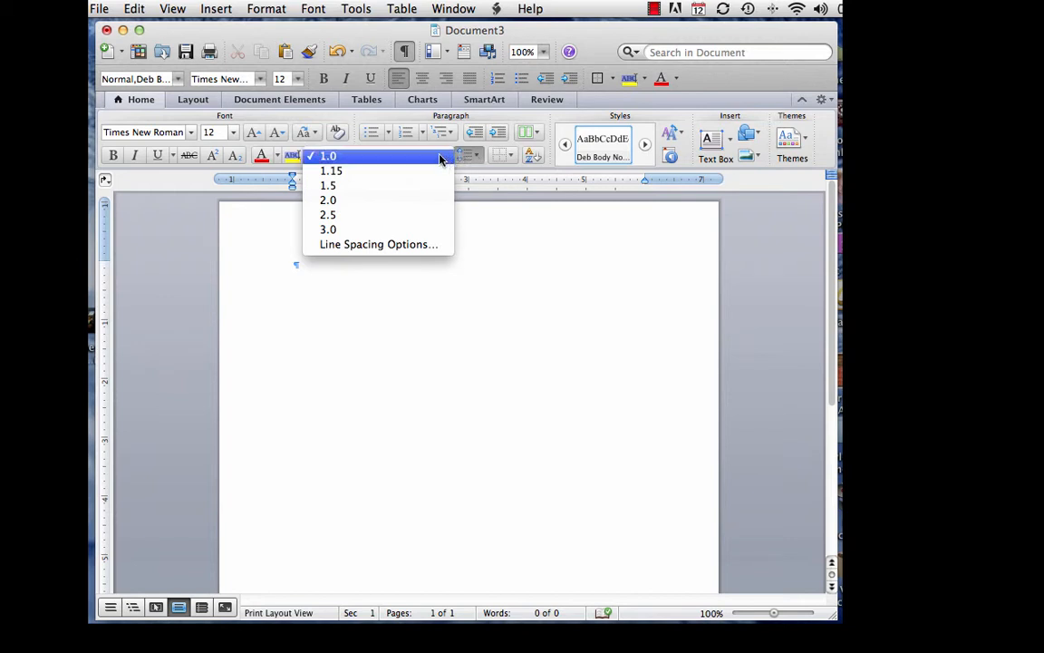
left_click(372, 199)
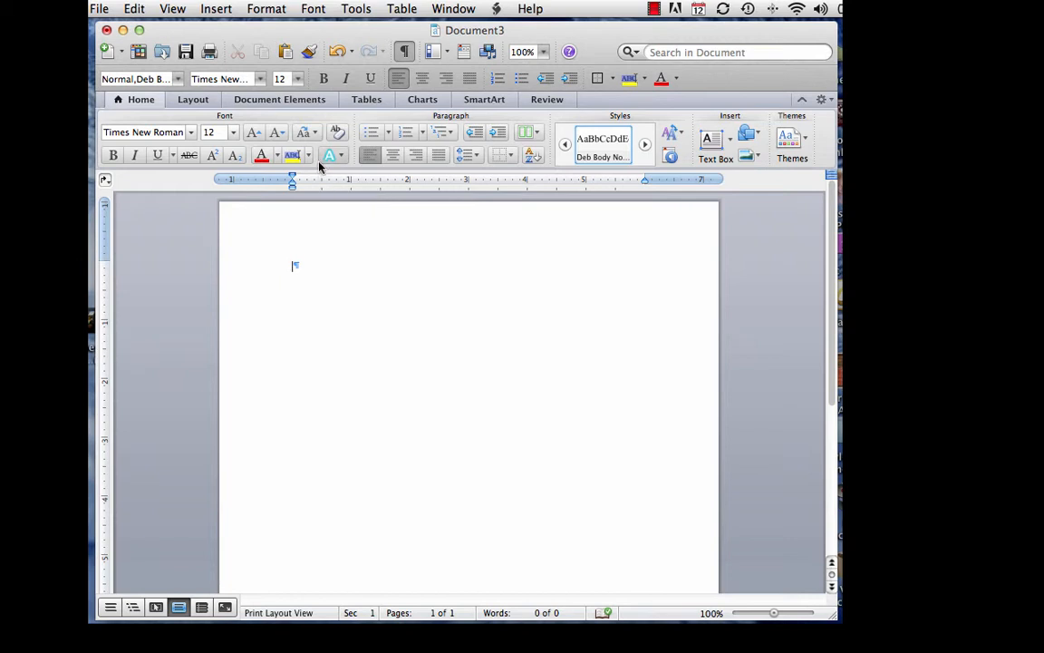
Step: Insert page numbers at Top of page (Header) with Right alignment
left_click(298, 107)
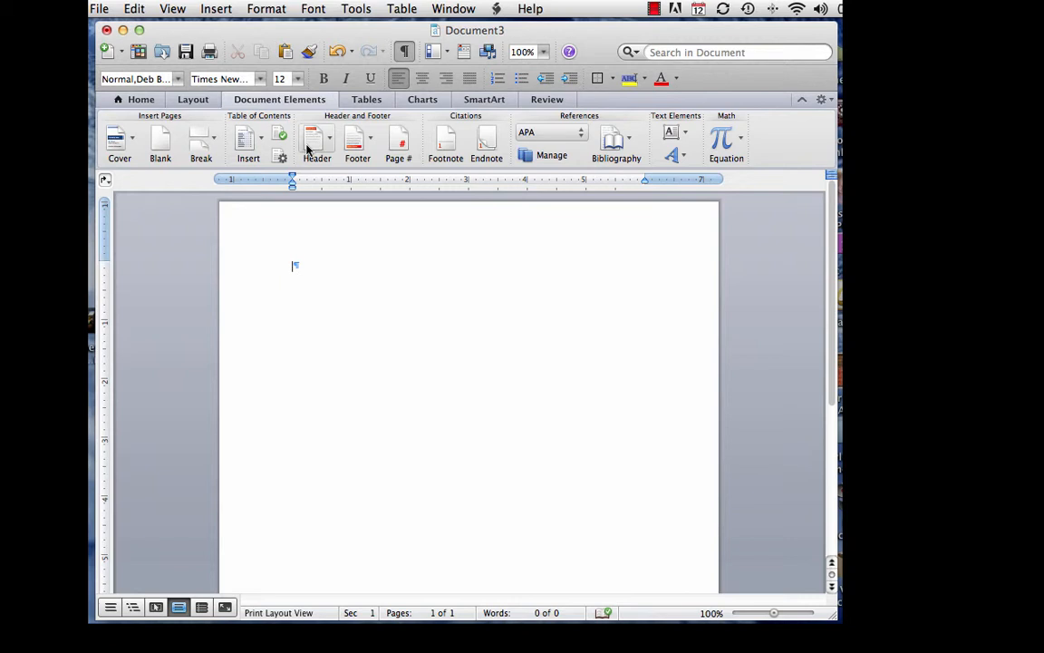
left_click(401, 143)
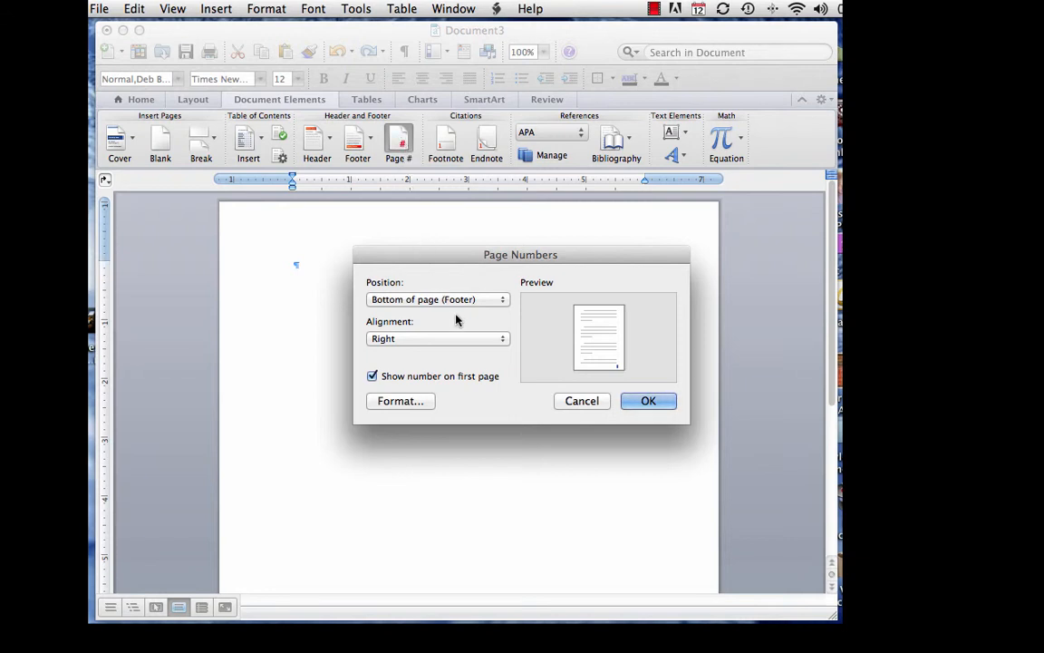
left_click(504, 301)
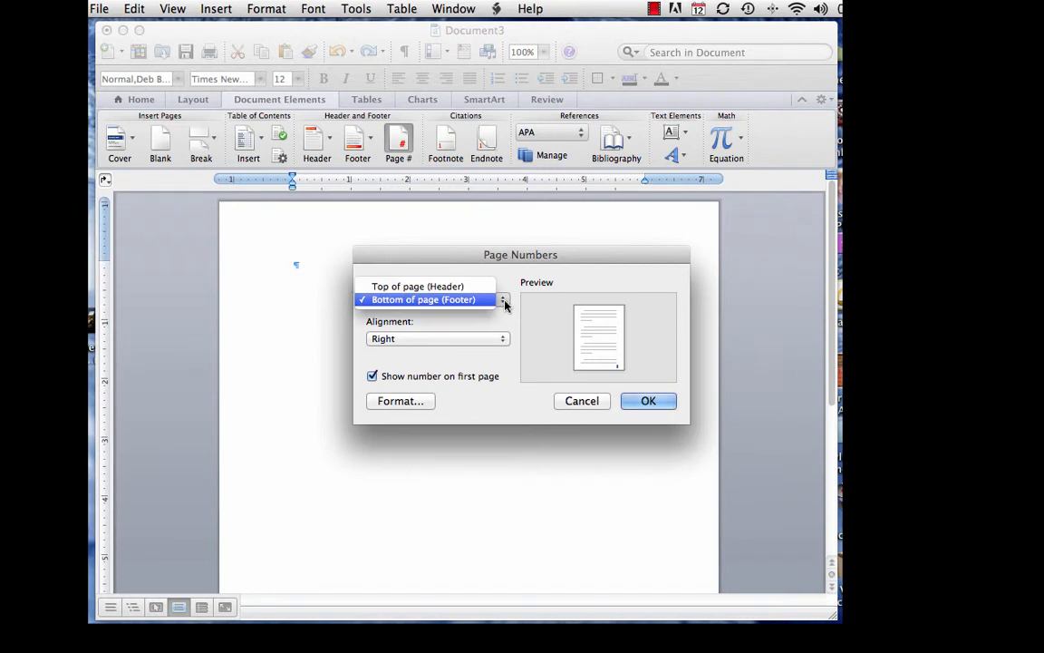
left_click(494, 287)
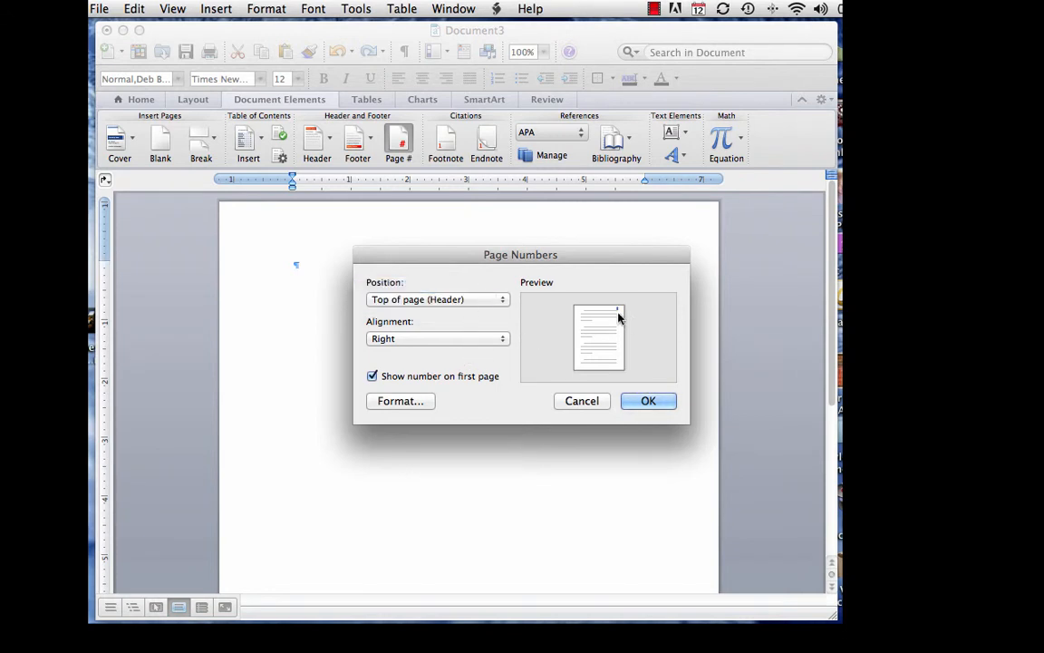
left_click(647, 401)
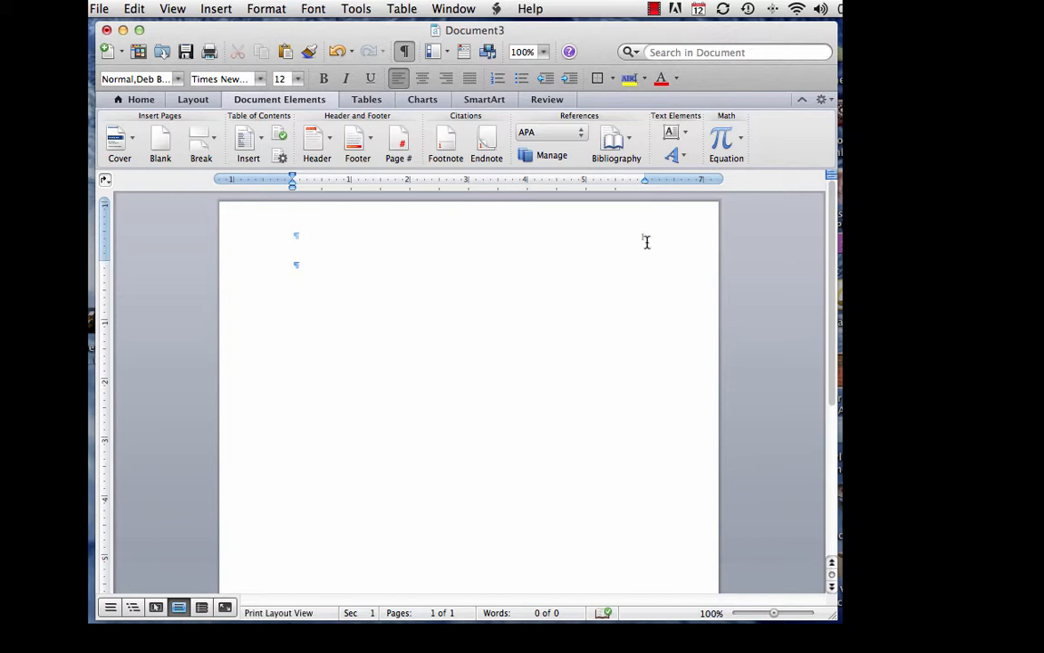
Step: Type the student's surname before the header page number, then go back to the body
double_click(640, 236)
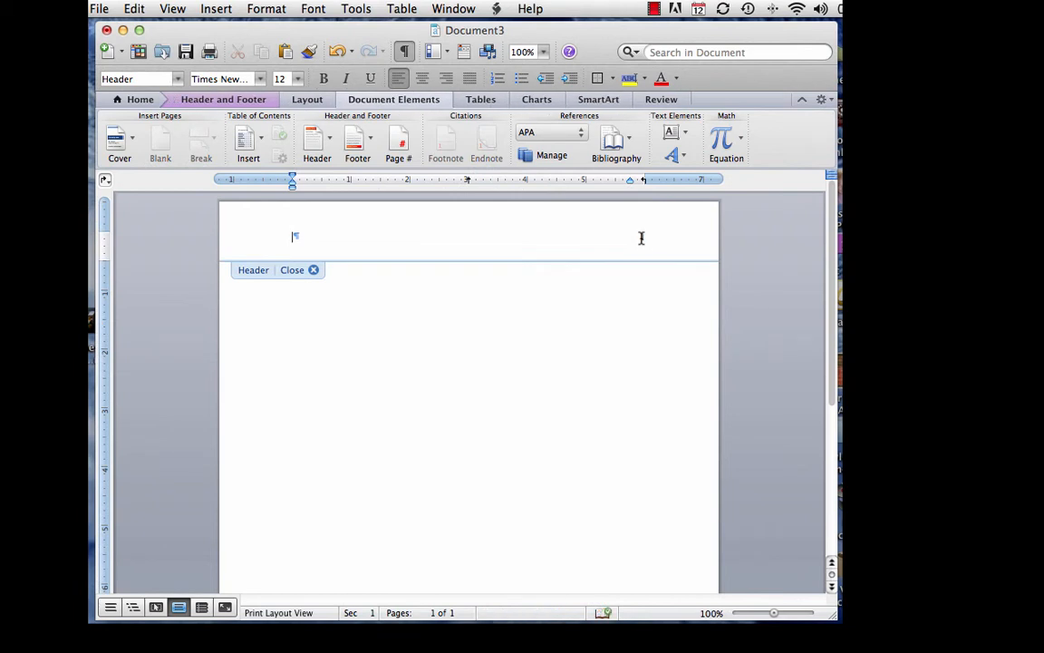
left_click(641, 237)
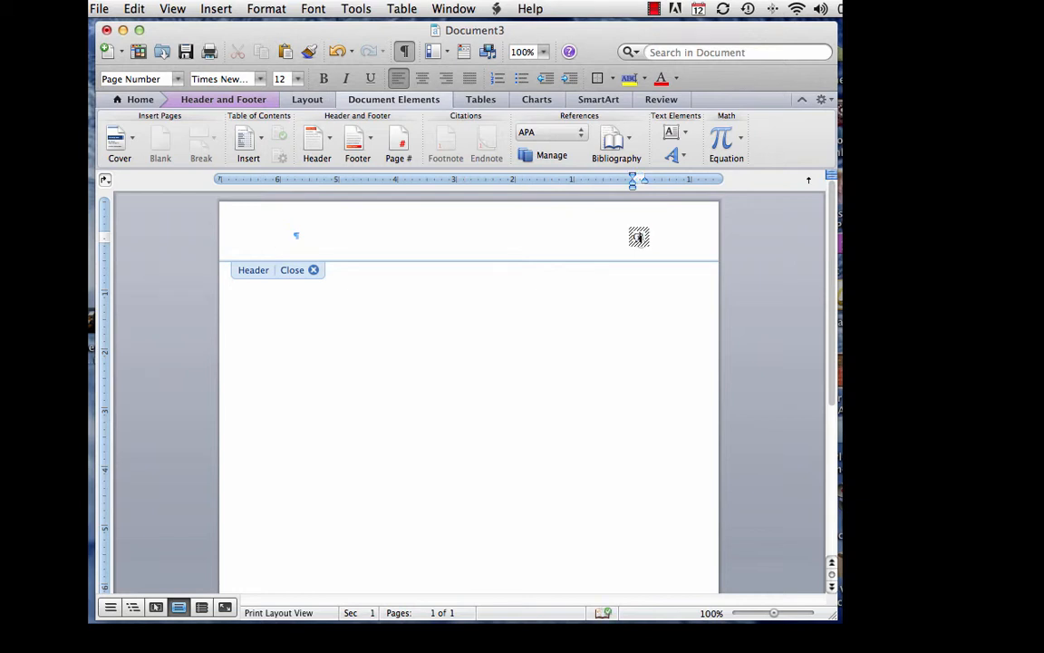
left_click(631, 238)
type("Goodstude")
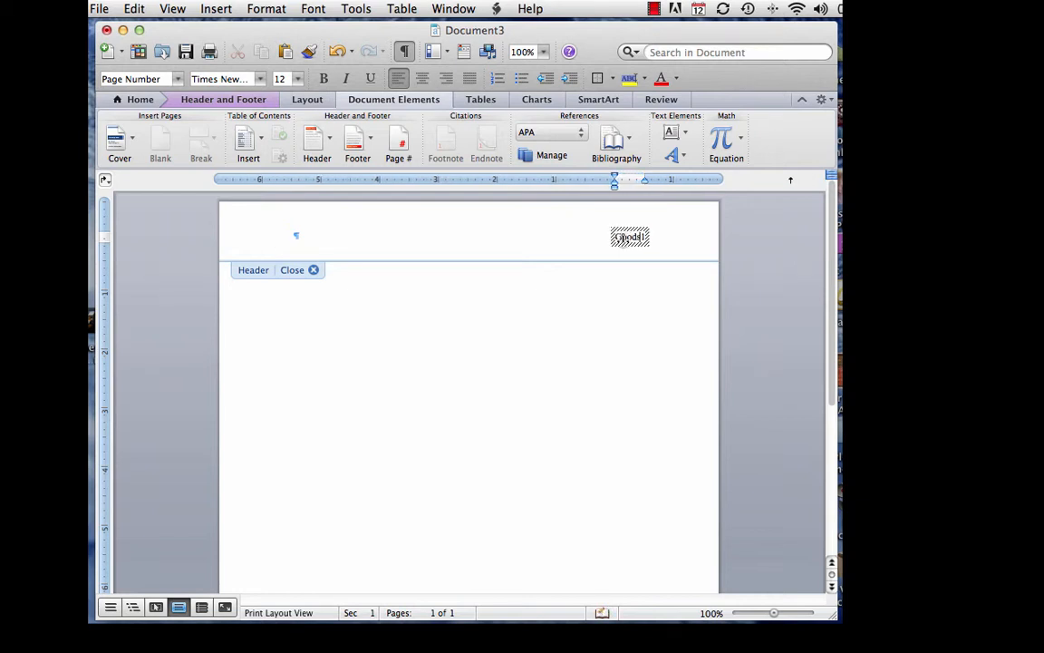
type("nt")
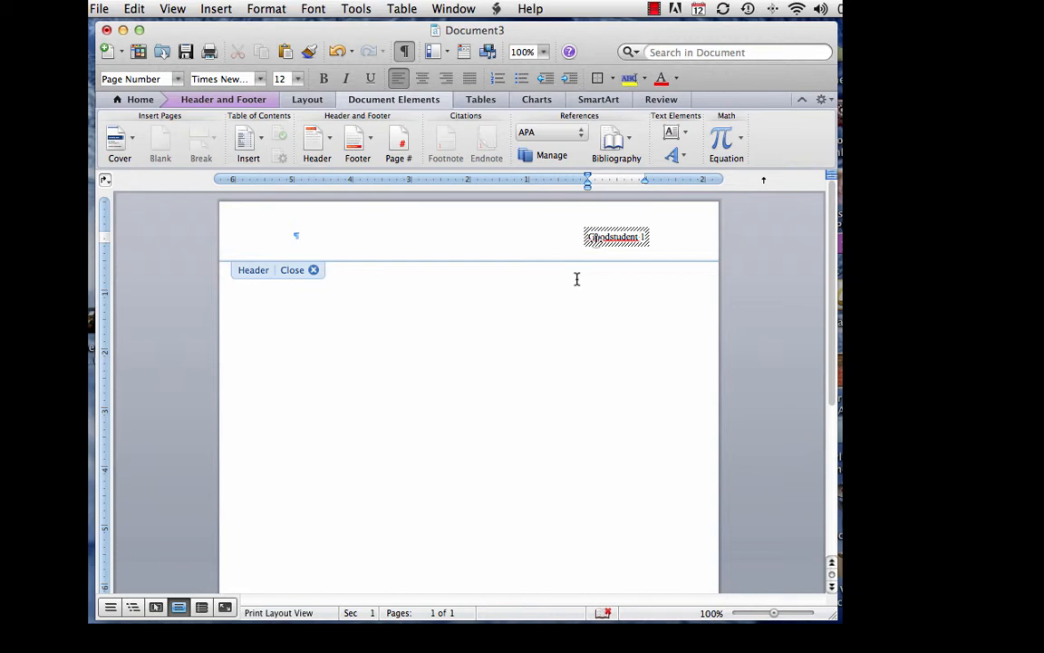
double_click(325, 295)
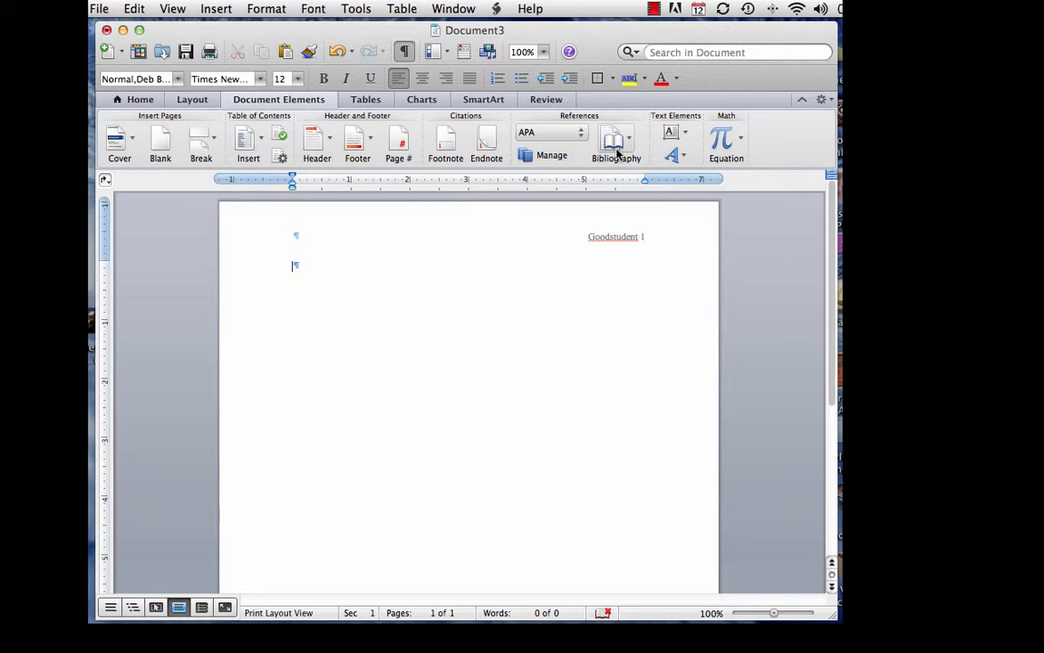
Step: Type the student's full name as the first heading line and start a new line
left_click(145, 102)
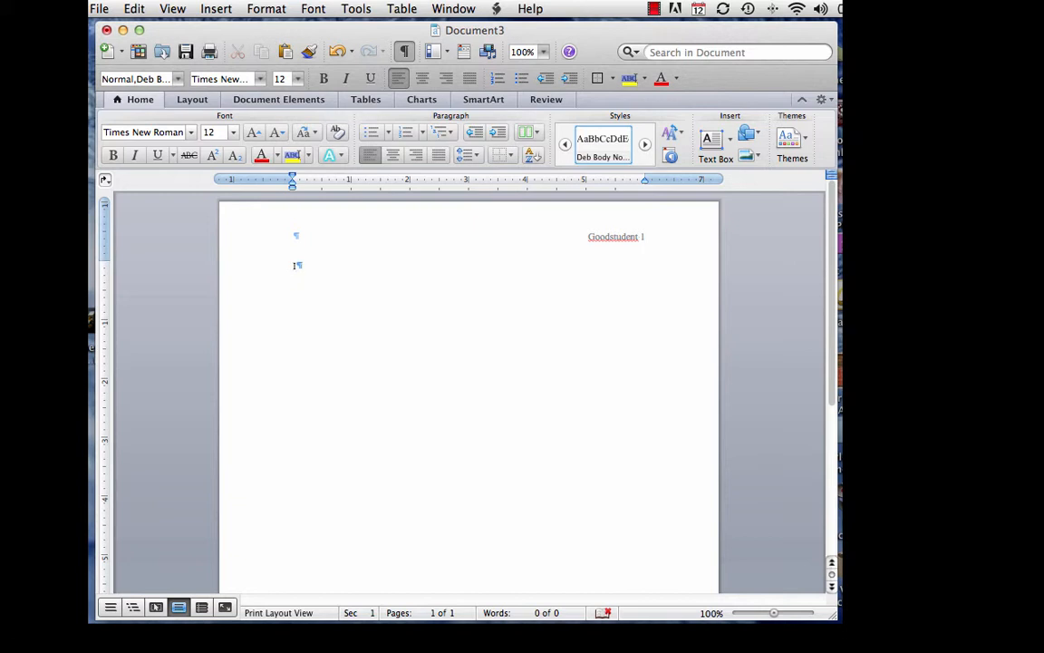
type("Ima Goodstudent")
key("Return")
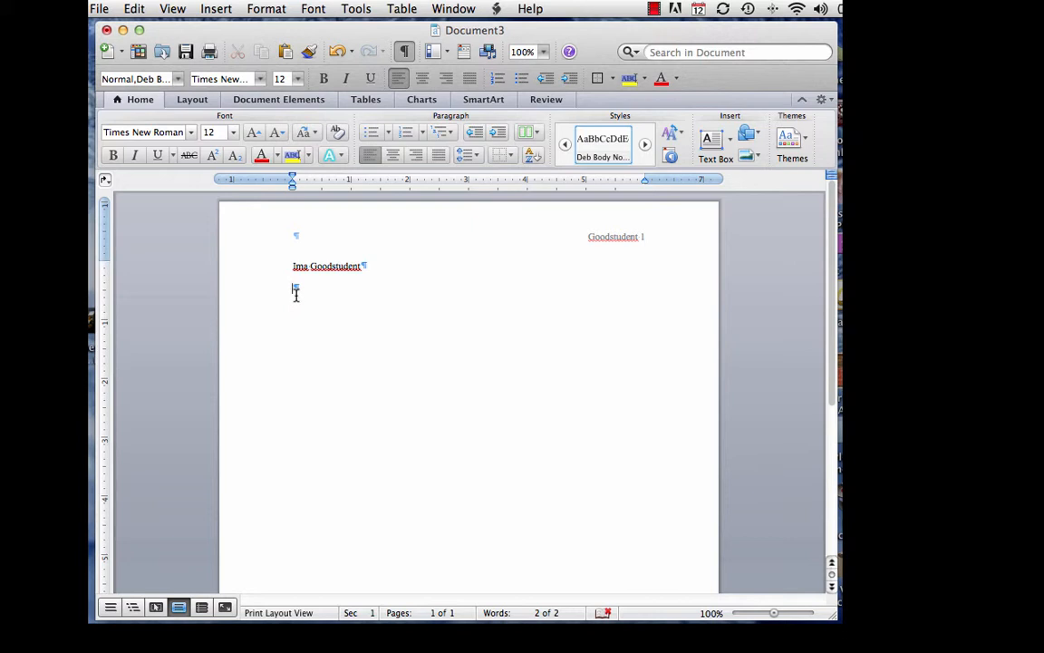
Step: Enter the instructor's name, 'ENG 100.1005' and '15 Feb. 2015' on separate lines
key("Return")
type("ENG 100.")
type("100")
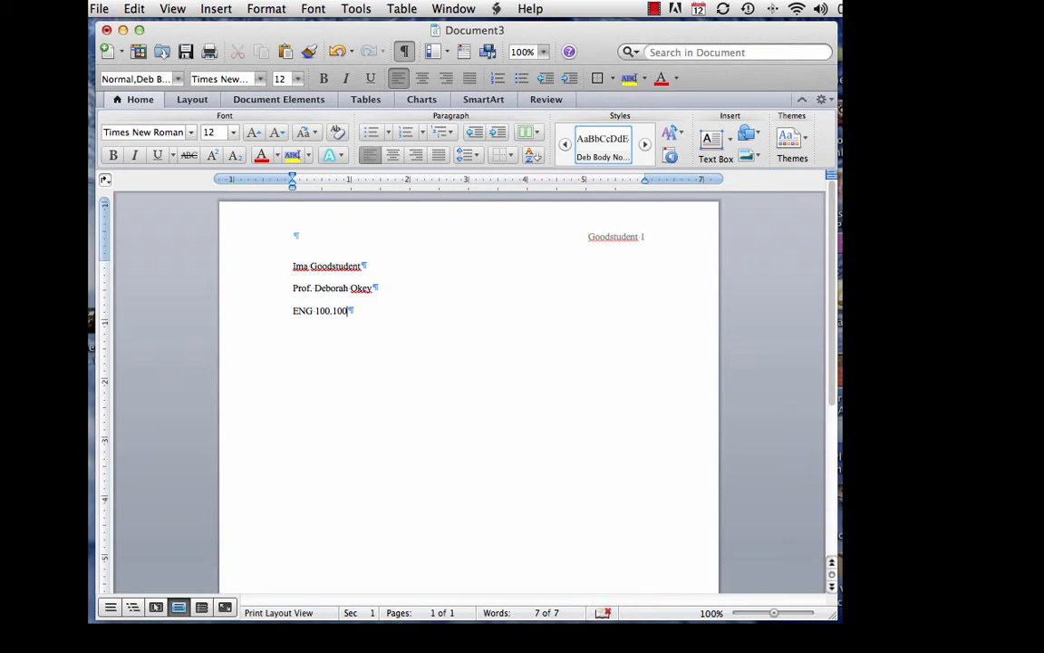
type("5")
key("Return")
type("15 Feb. 2015")
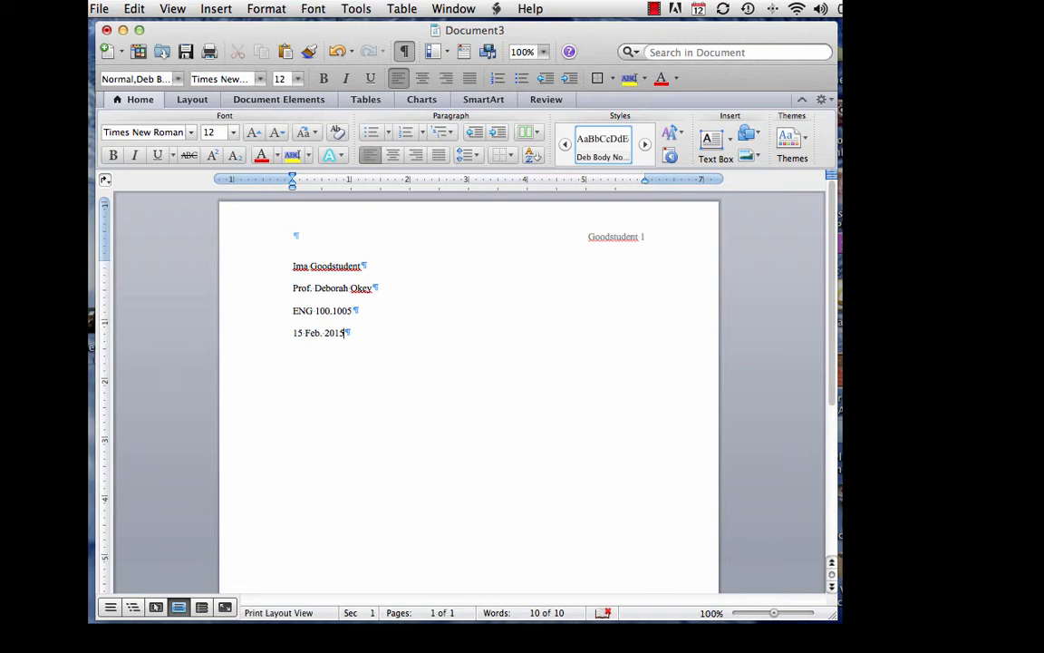
Step: Add 'Audience: Students and professors in political science' below the date, followed by an empty line
key("Return")
type("Audience: Students and ")
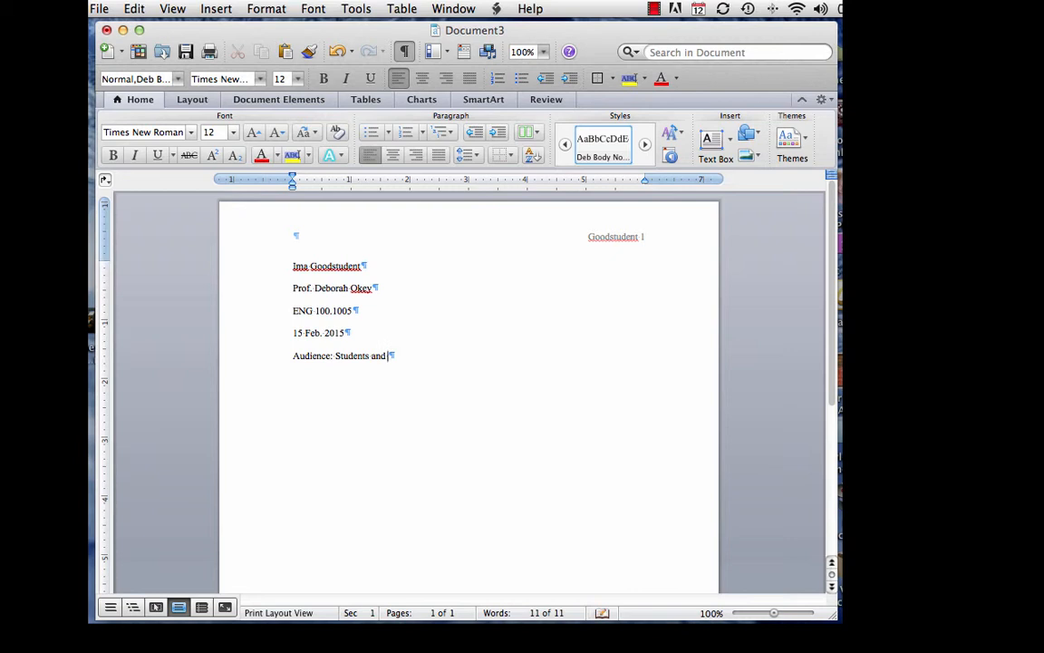
type("professors in political science")
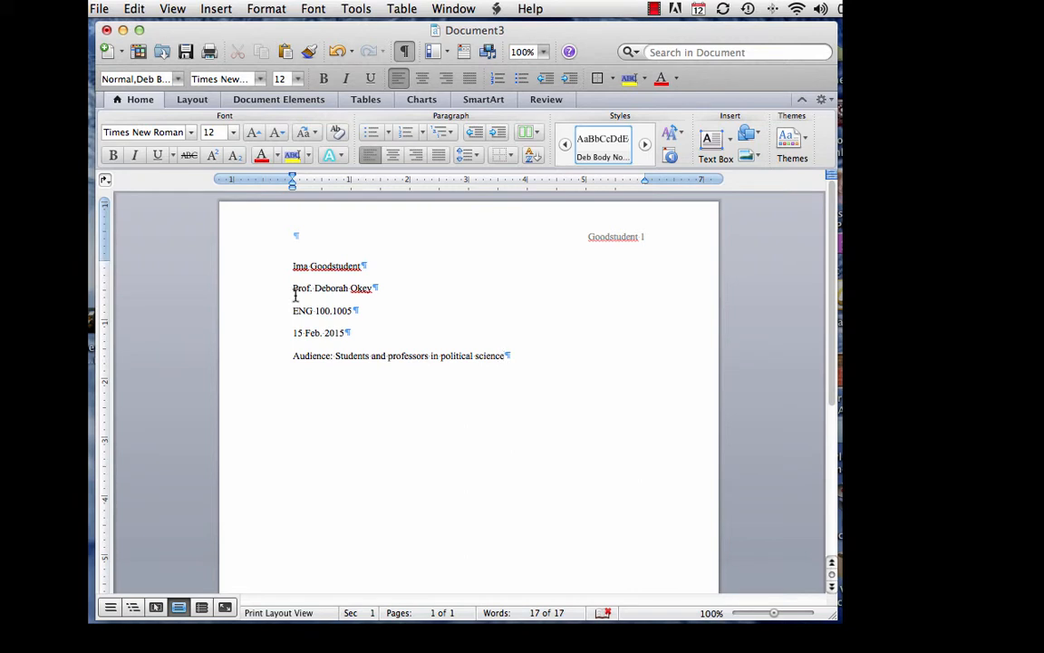
key("Return")
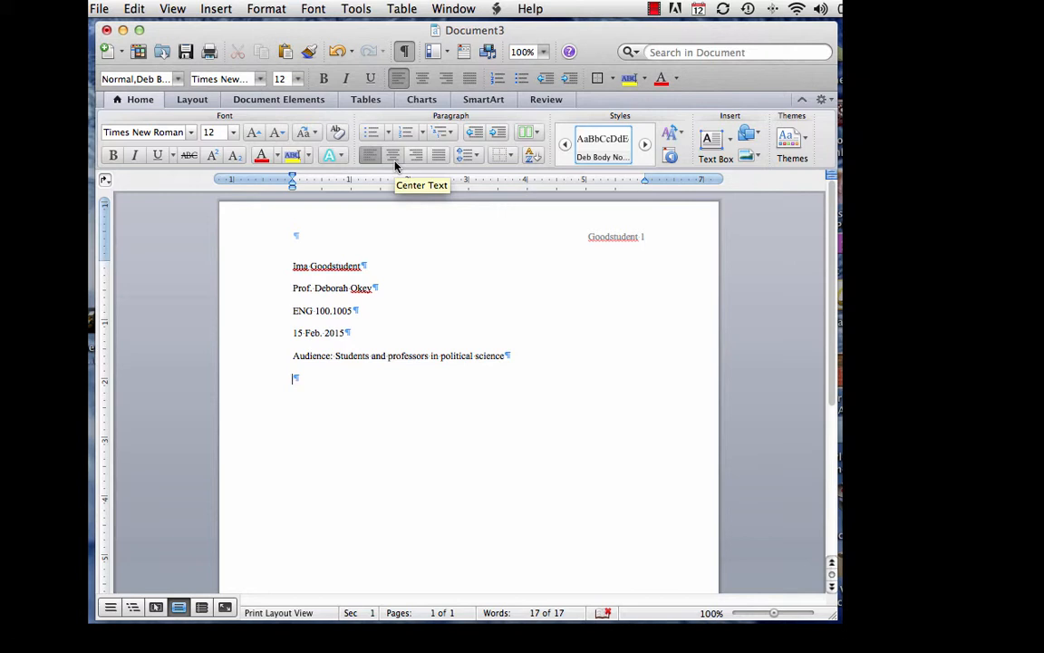
Step: Center the line and type the title 'The Reagan Presidency'
left_click(395, 164)
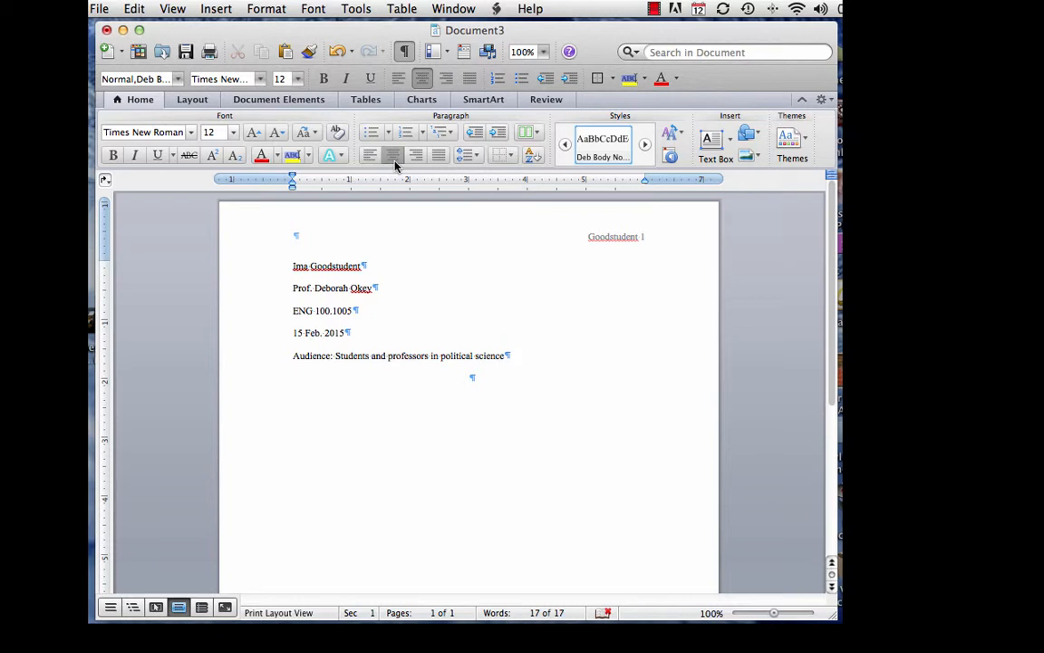
type("The Reagan Presidency")
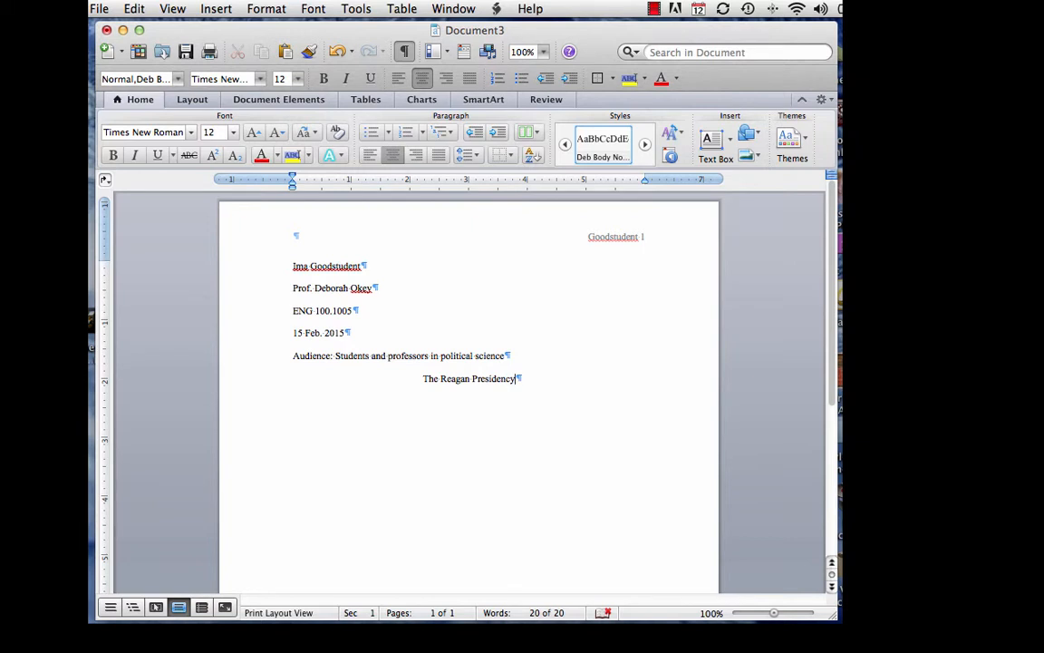
Step: Begin a new empty paragraph after 'The Reagan Presidency'
key("Return")
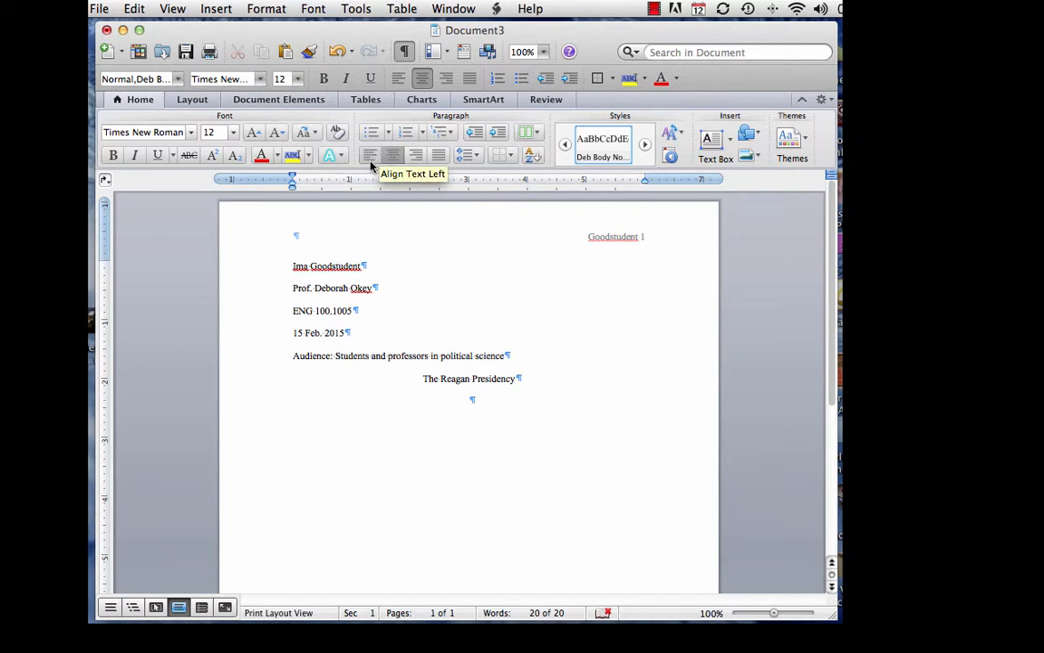
Step: Left-align the empty paragraph below the centred title
left_click(370, 162)
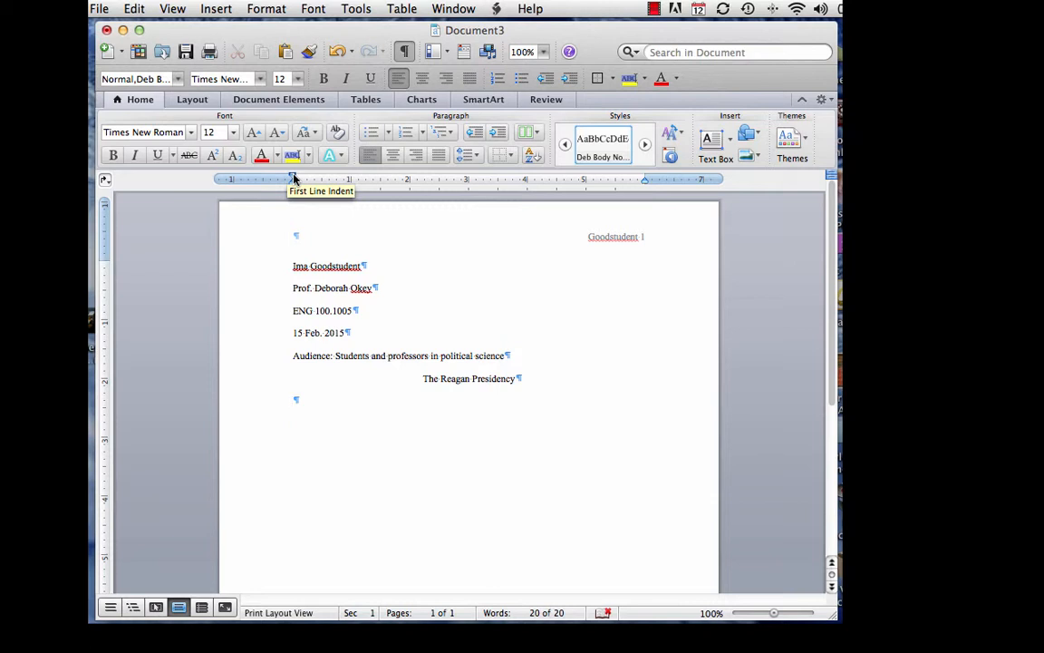
Step: Set the new paragraph's first-line indent to about 0.5 inch on the ruler
left_click_drag(293, 178, 317, 178)
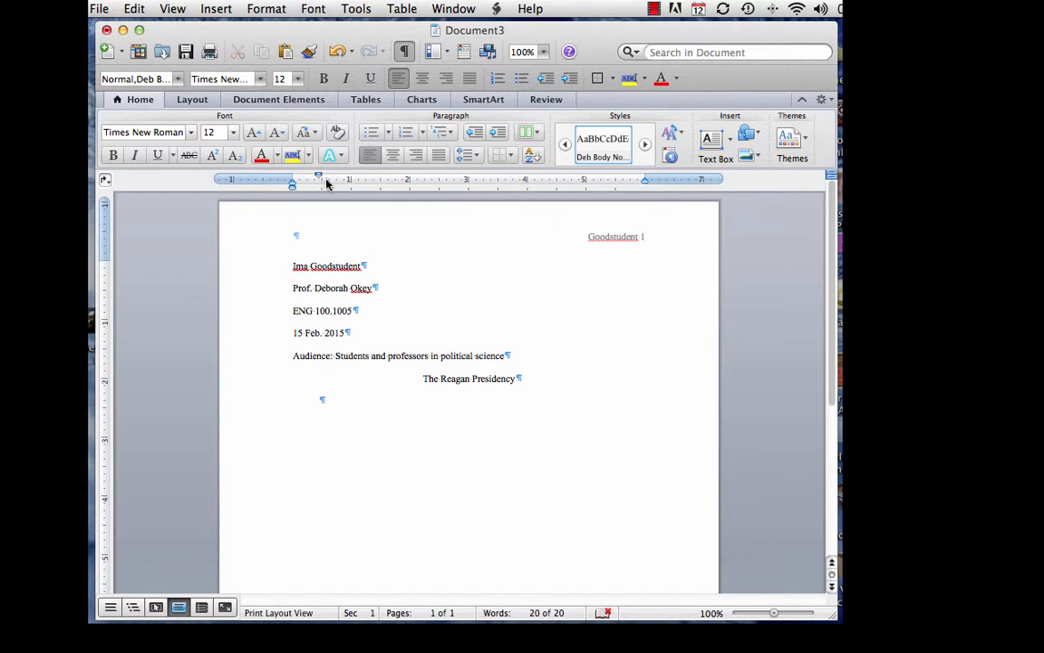
left_click_drag(318, 177, 322, 178)
Step: Type two paragraphs of placeholder text, each starting with an indented first line
type("Dfjkdf j fjdfj dfj  jkldfjlk")
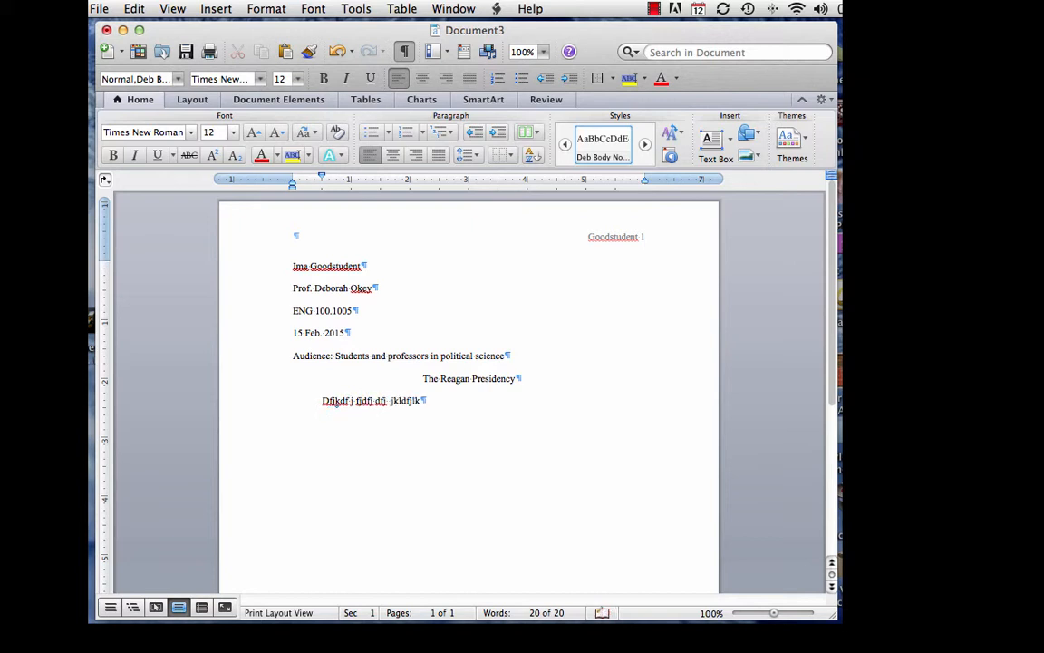
type("df jdkjdfkj jkdlfj dfkj f jk")
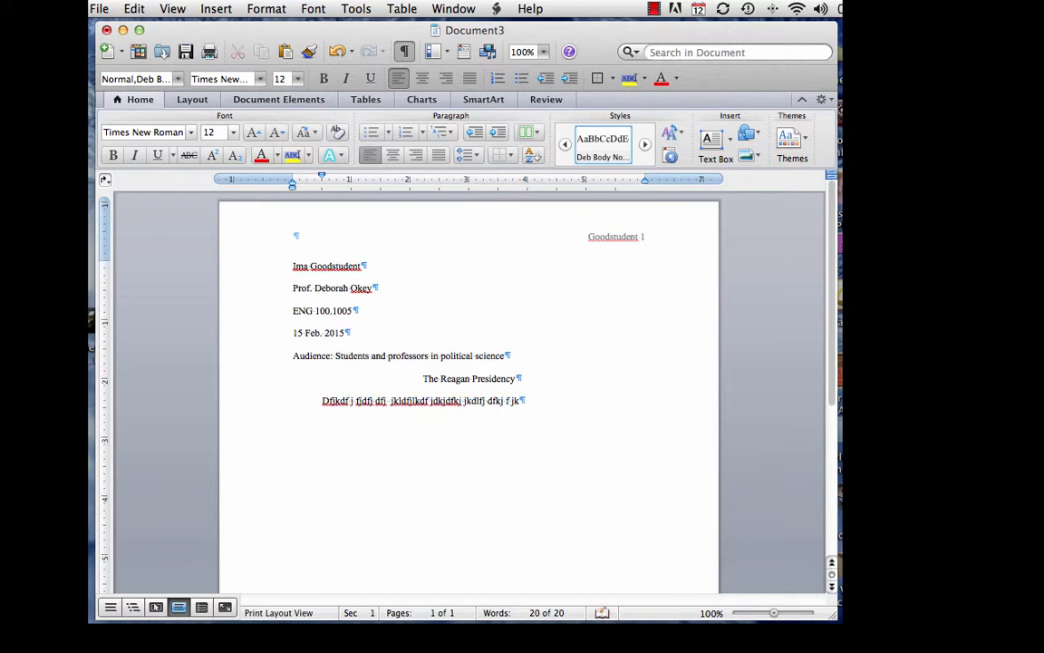
type("fj jklfj fjksdj fjdklf ")
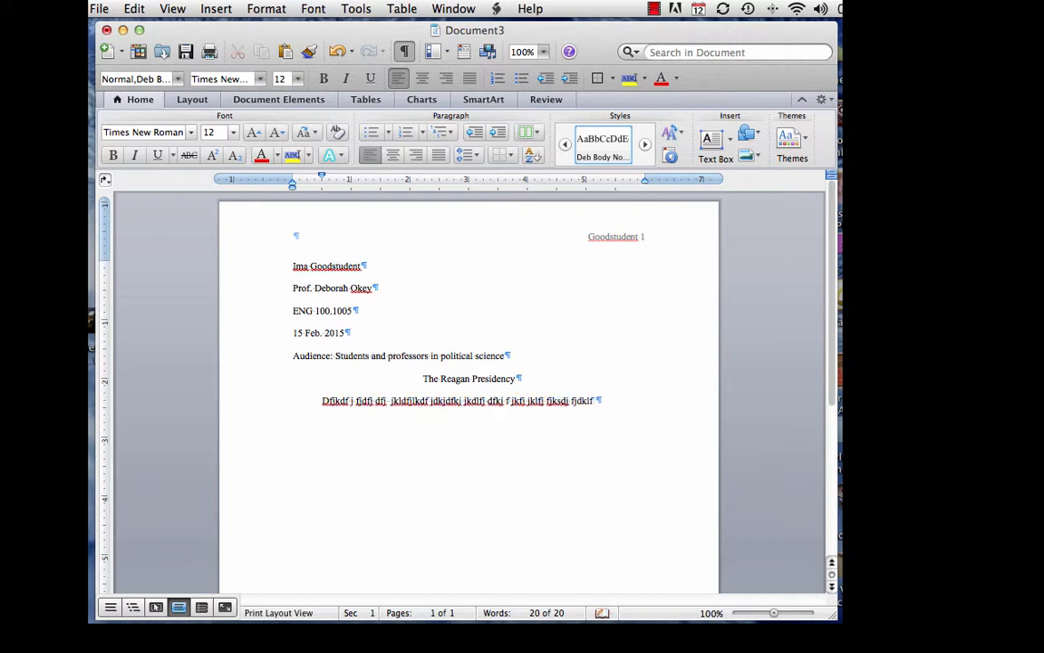
type("jdfjf jksdj j fjkd")
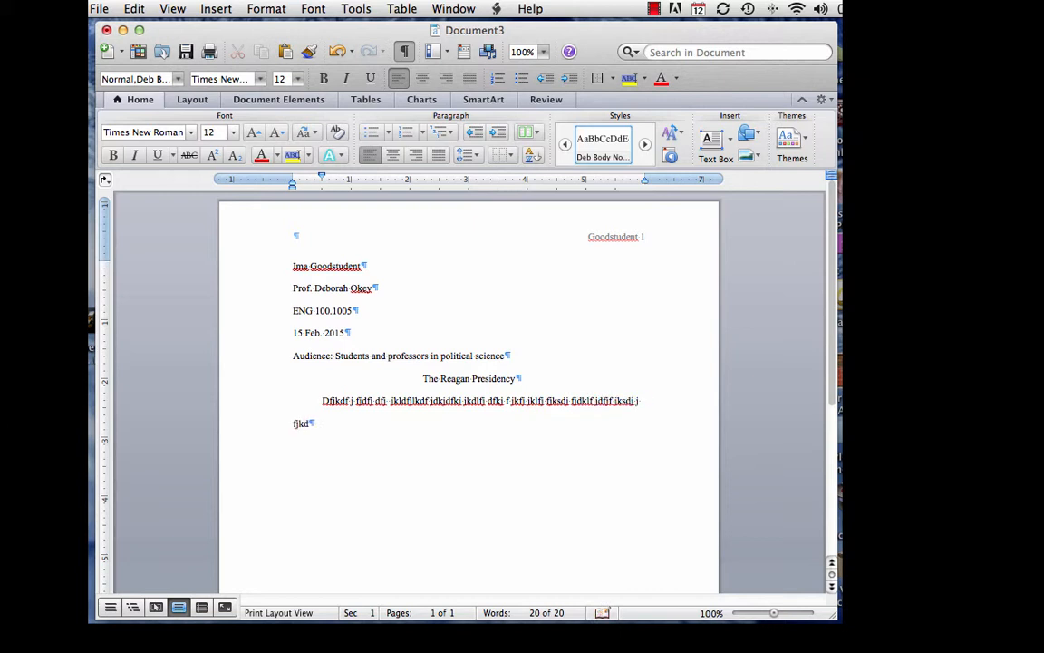
type("f j dj fjkf dfjklf jdfj")
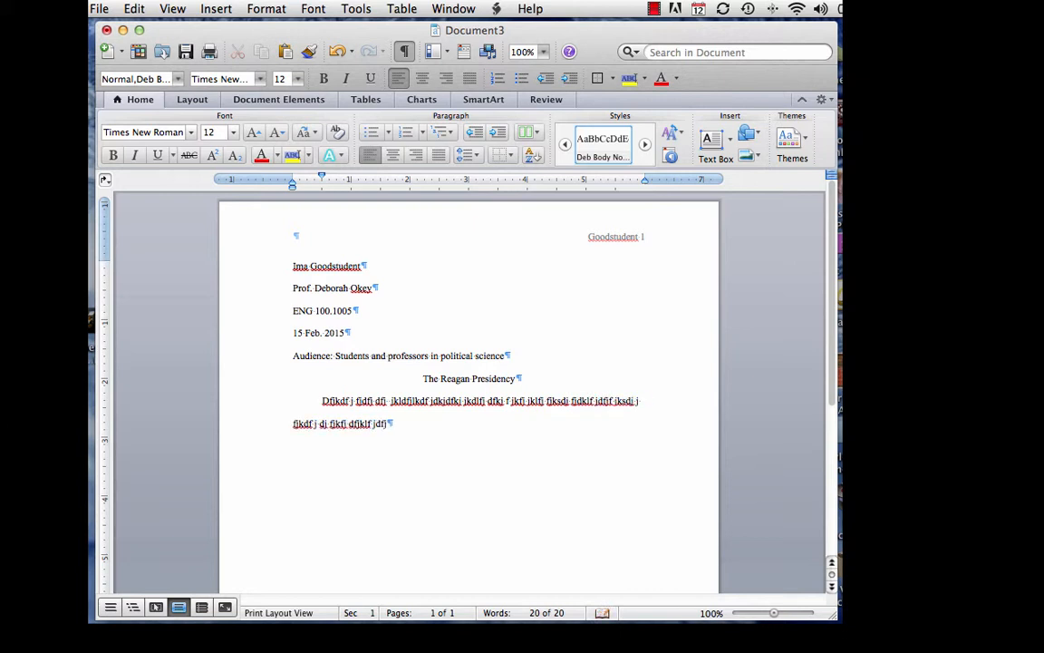
type(" fjkdfj dfjklfj djklfjklfj ")
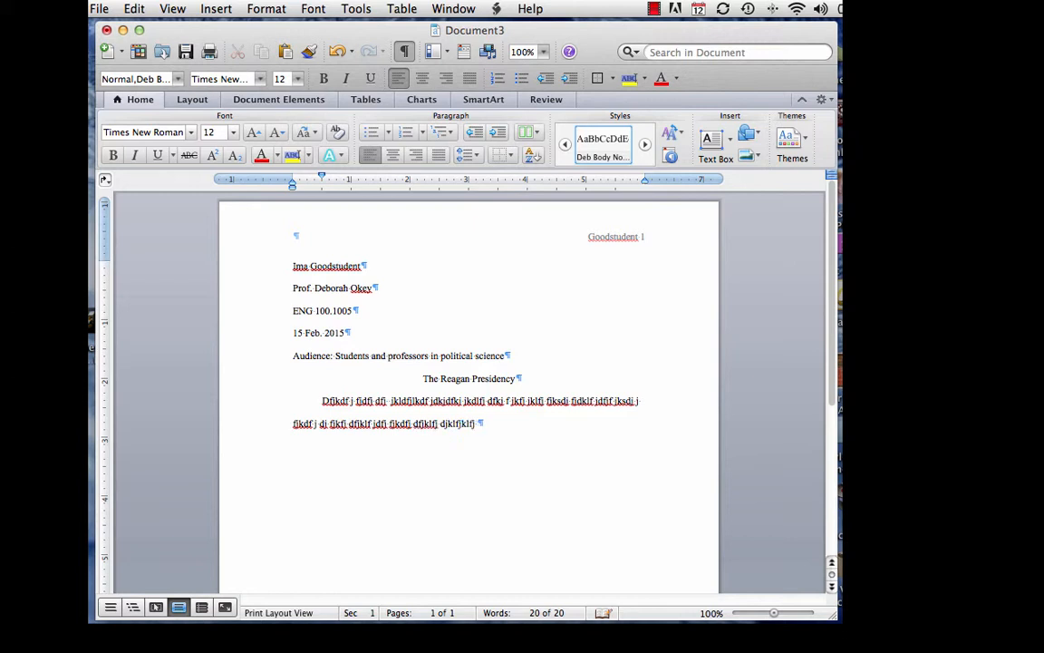
type("fjkldfj fjkldj dkf jdfid")
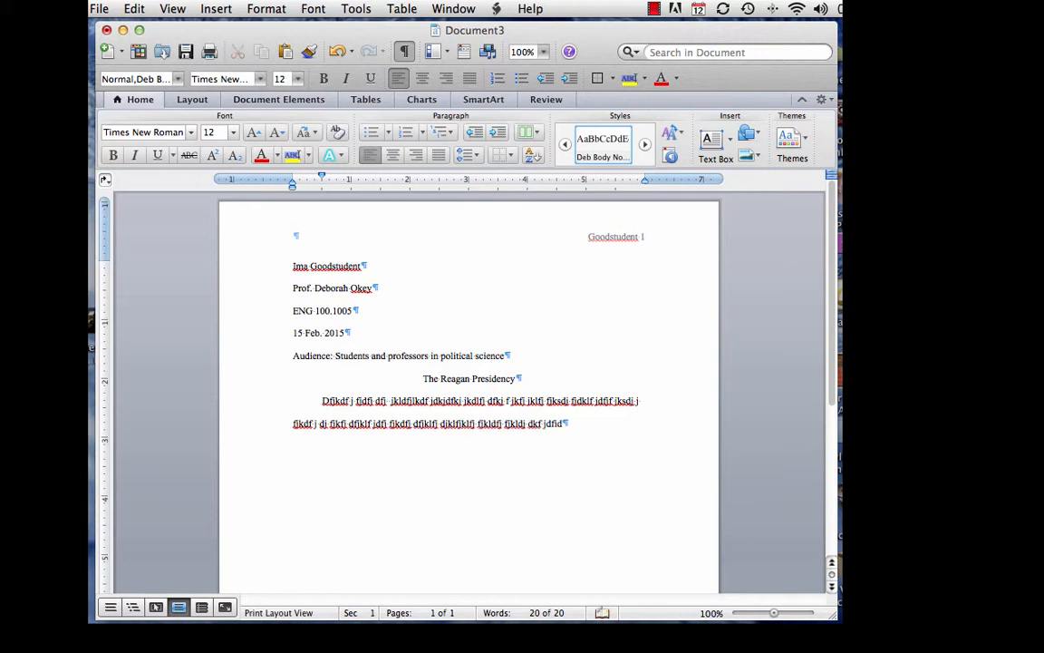
type("9f fdjkdfj dkjf kdj jklsd  ")
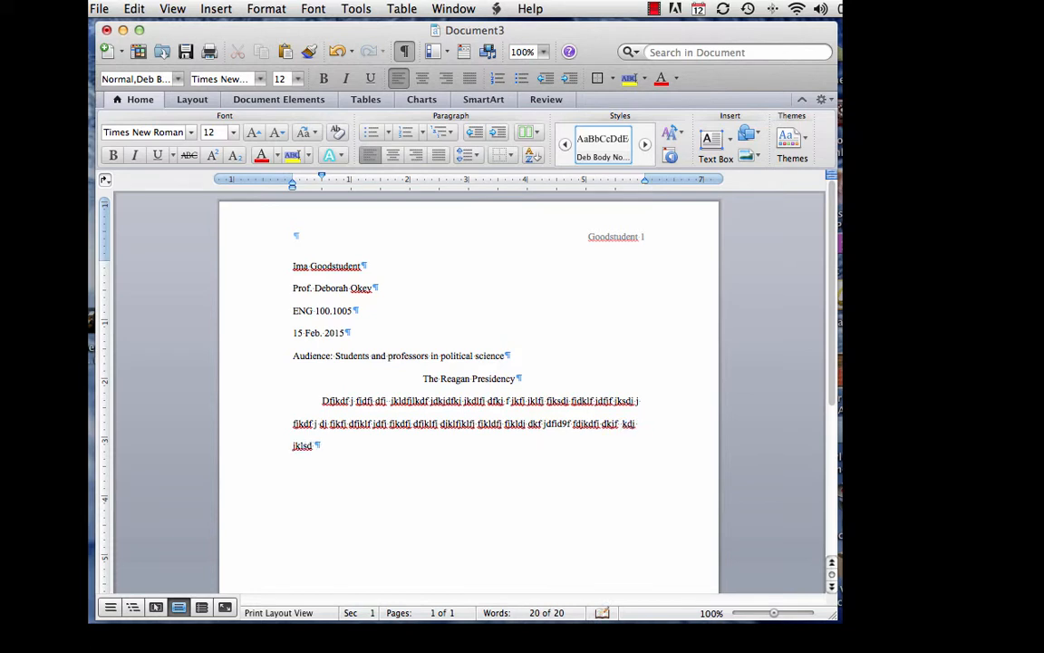
type("jkdj jj jkldj dkl jkdfj fkfj kdffhjnpp")
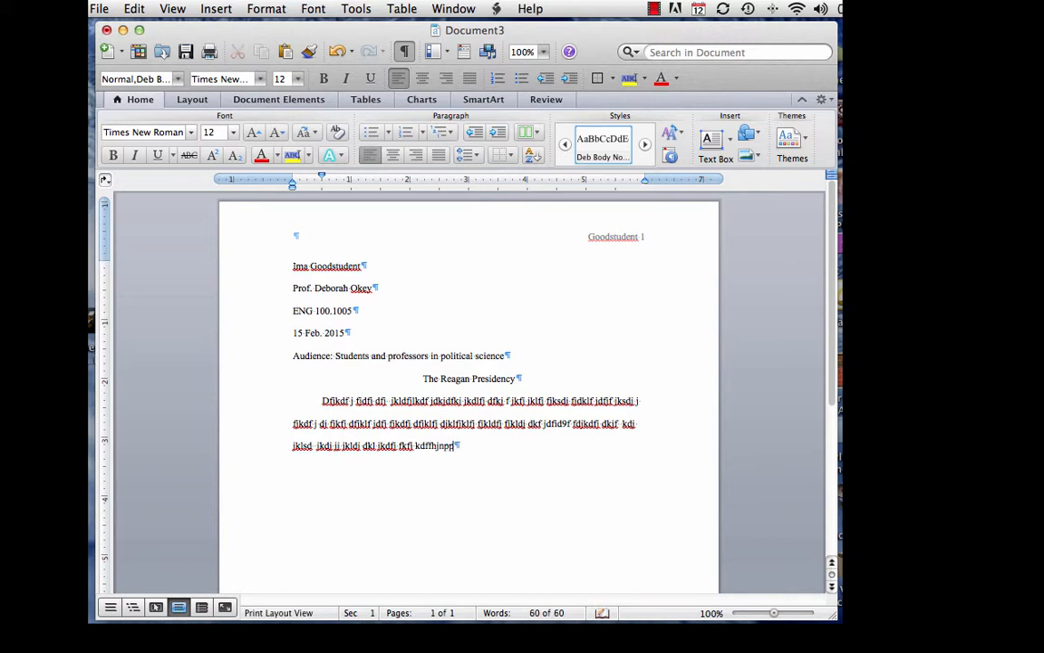
type(" fdjklfj dfjlf .")
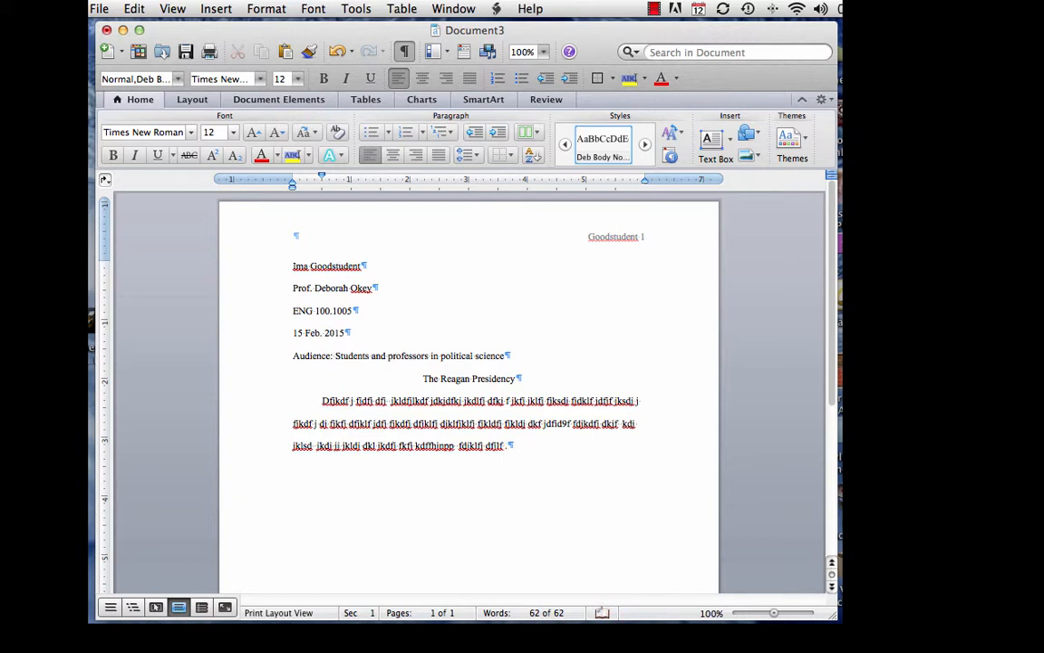
type(".")
key("Return")
type("Edjdfk  jkldj jkl jkdfj djkdfj dfjkfj")
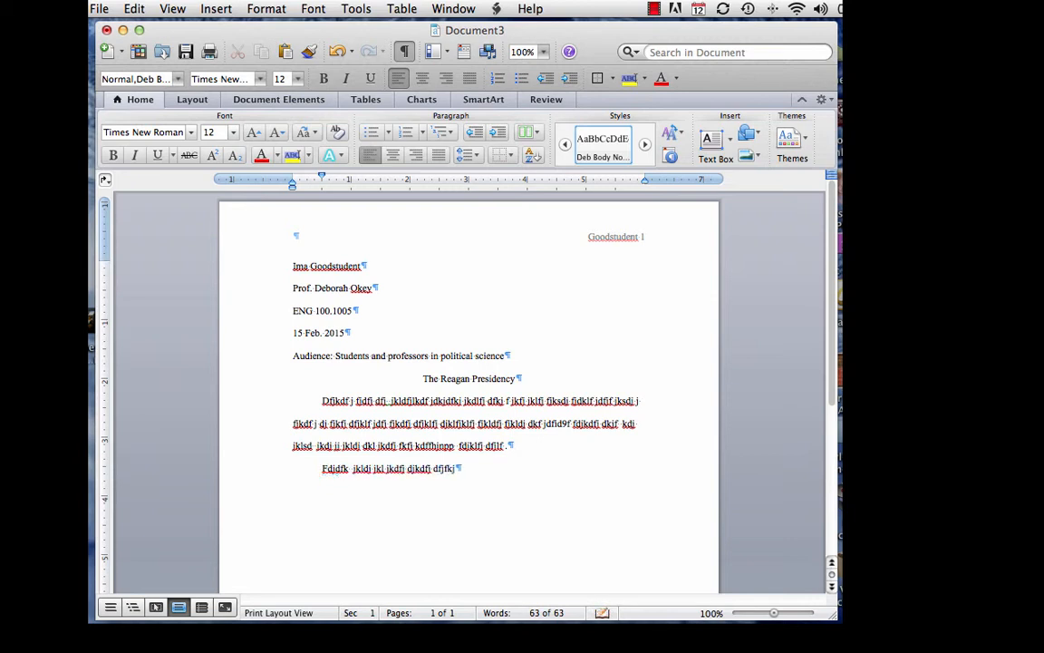
type("fdsjfdif888 fjdkfj  ldfj")
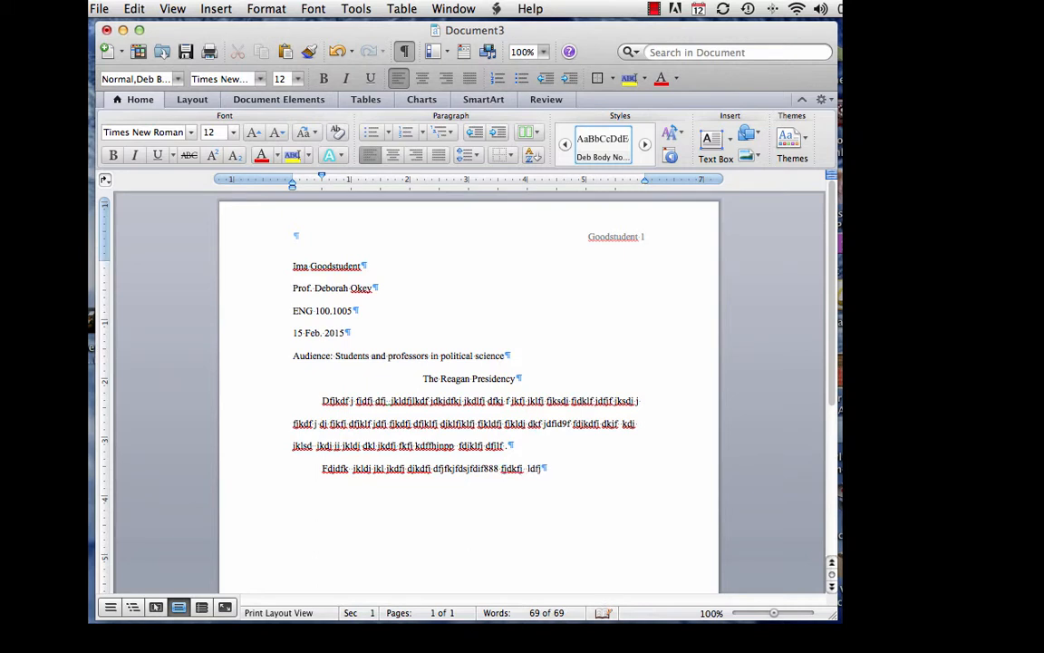
type("fjodfd9 fdkfj jk fjdkf j jkdj ")
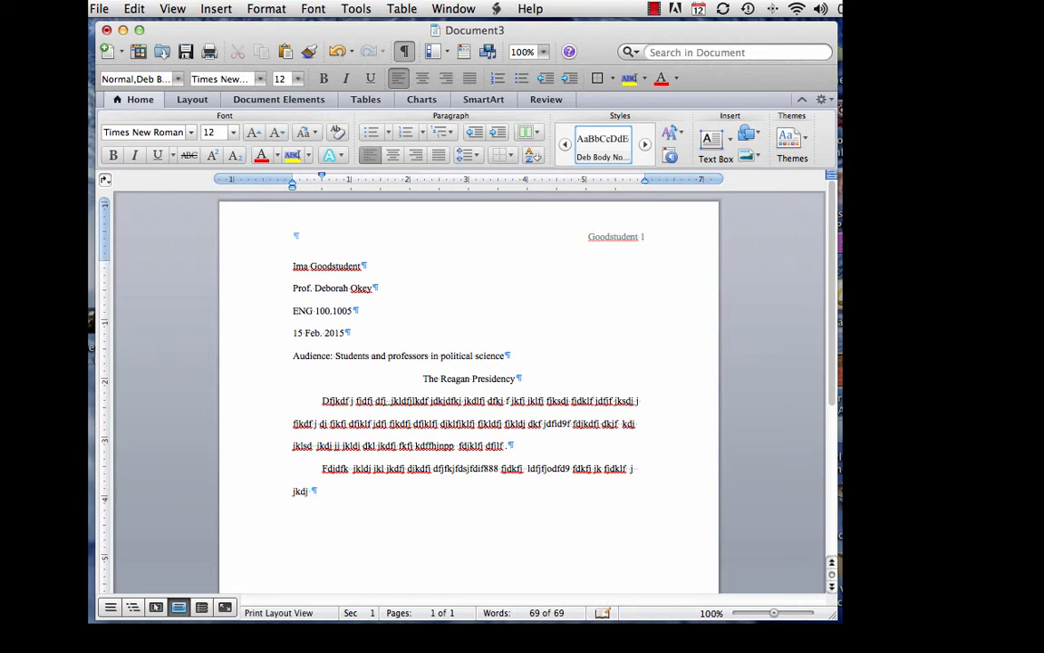
type("fjkldj klfjlkdfj  d")
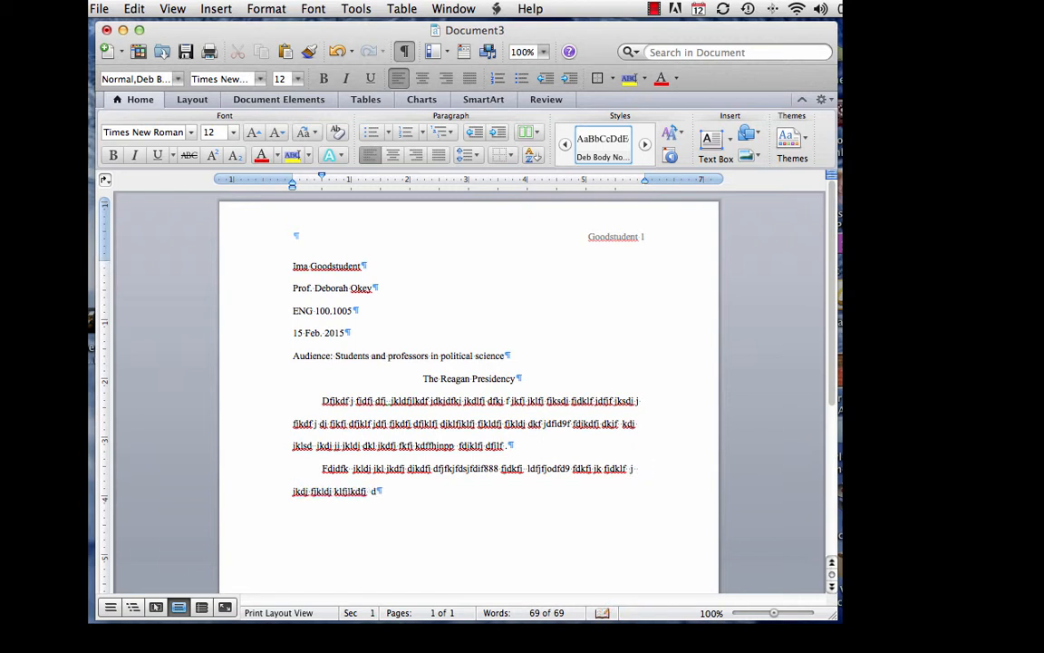
type("fjdjfdd9j jlkdfjk jldjfkd j")
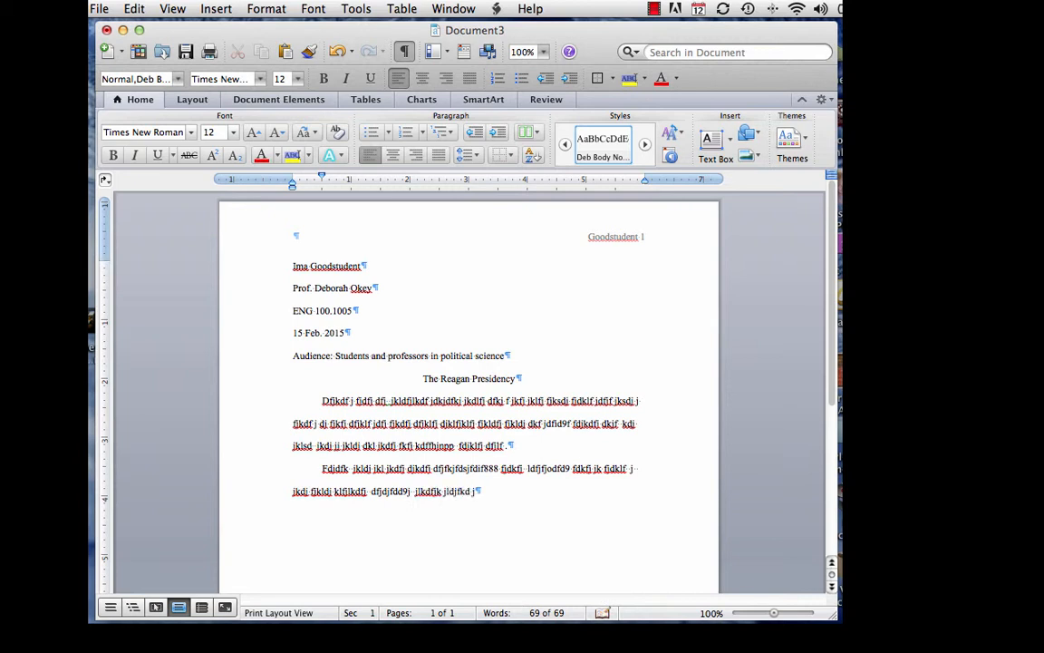
type("jk.")
Step: Start a new empty line after the second paragraph and open the Format menu
key("Return")
left_click(266, 16)
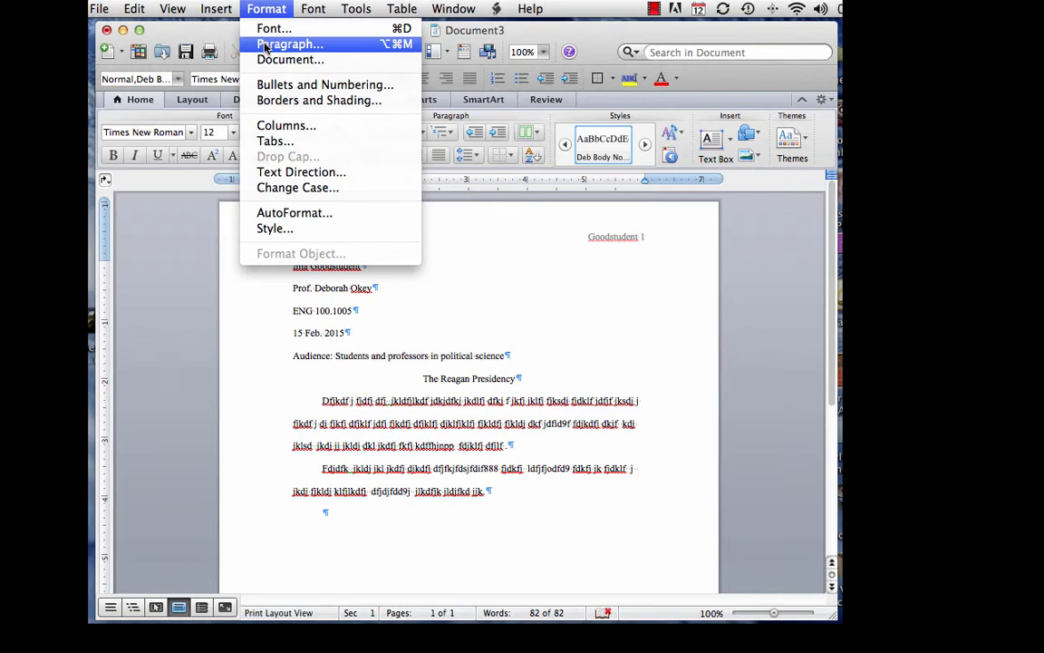
Step: In Paragraph settings, enable 'Don't add space between paragraphs of the same style'
left_click(265, 44)
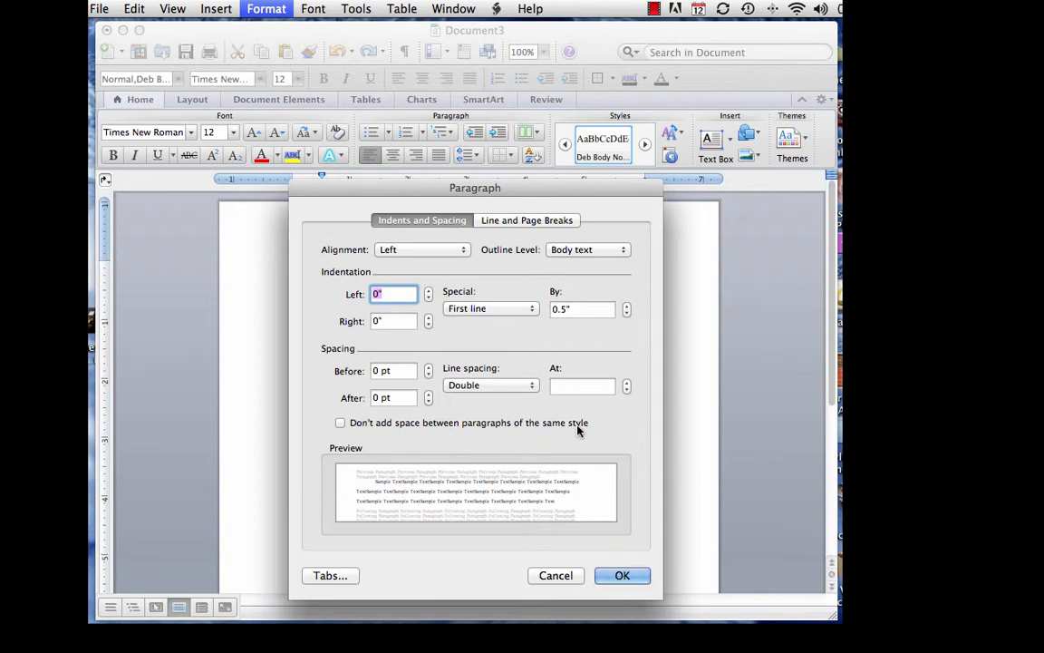
left_click(339, 423)
left_click(625, 576)
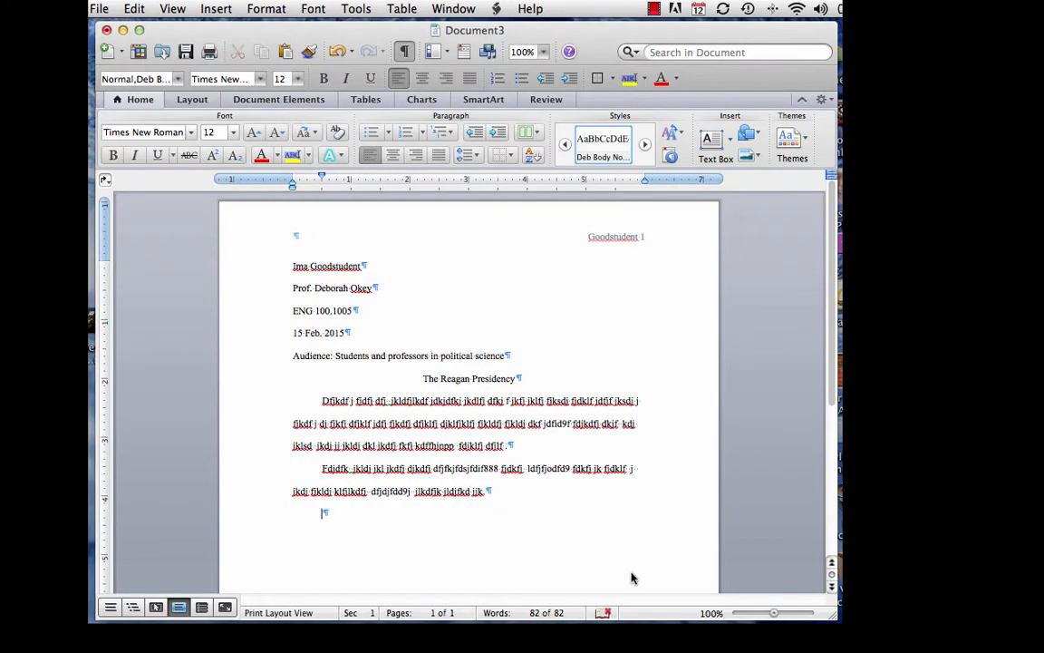
Step: Type a third placeholder paragraph that wraps onto a second line
type("Fjdk jkfj djkl flkdfj kldfj fnnfl")
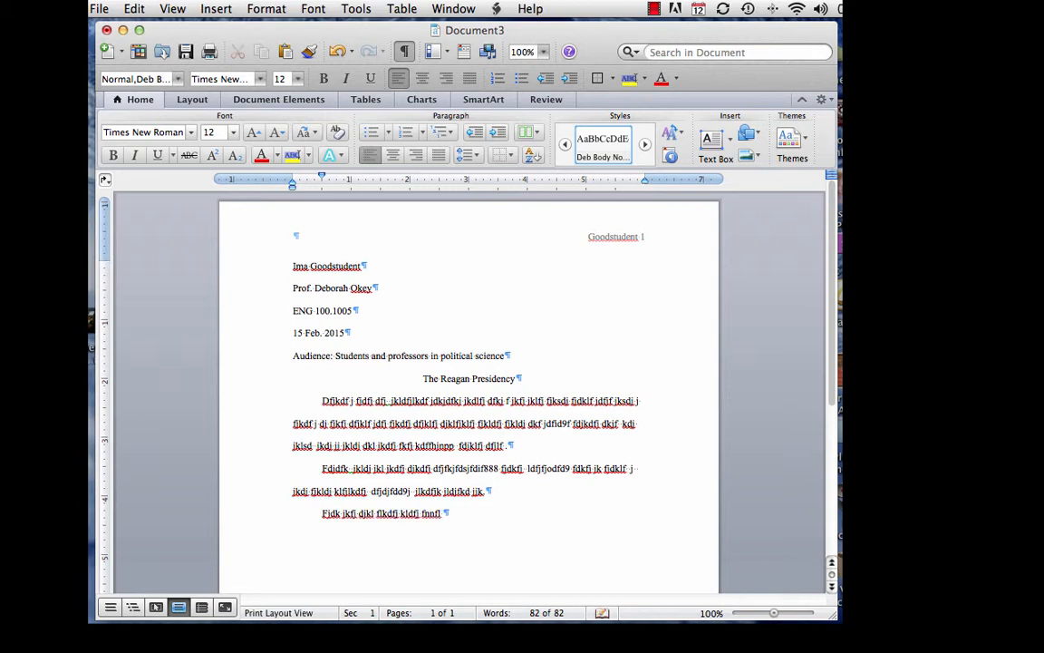
type(" fdjkfjd jkldfj jkldfj")
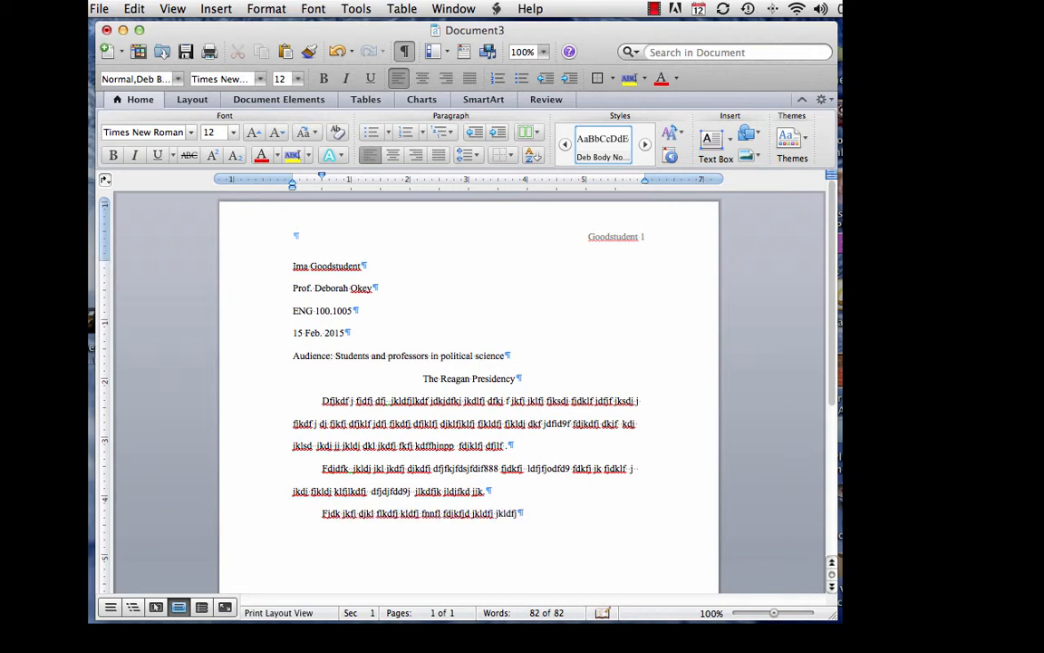
type(" jklfdj jkldf jkdjffdn")
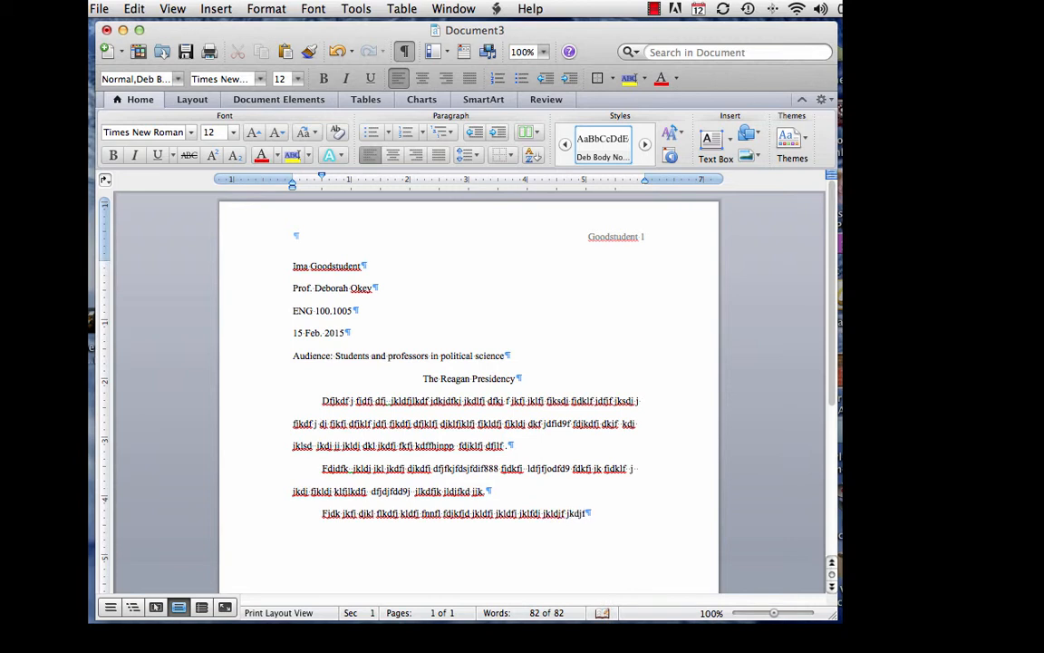
type("fdkfd jkdj")
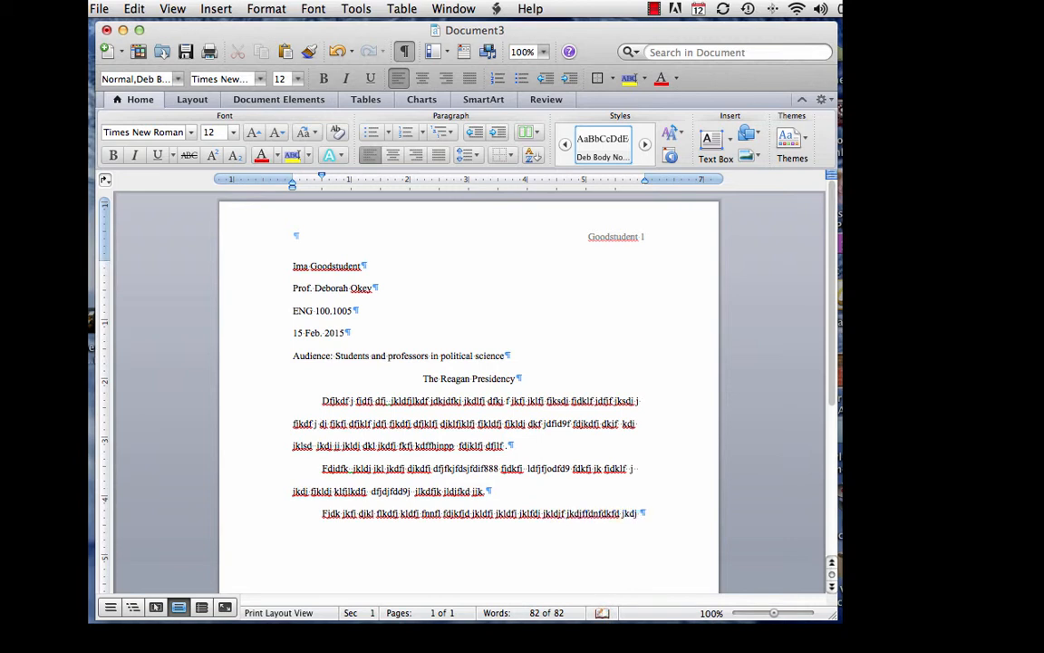
type(" jklfd fjklfd djklfdj f")
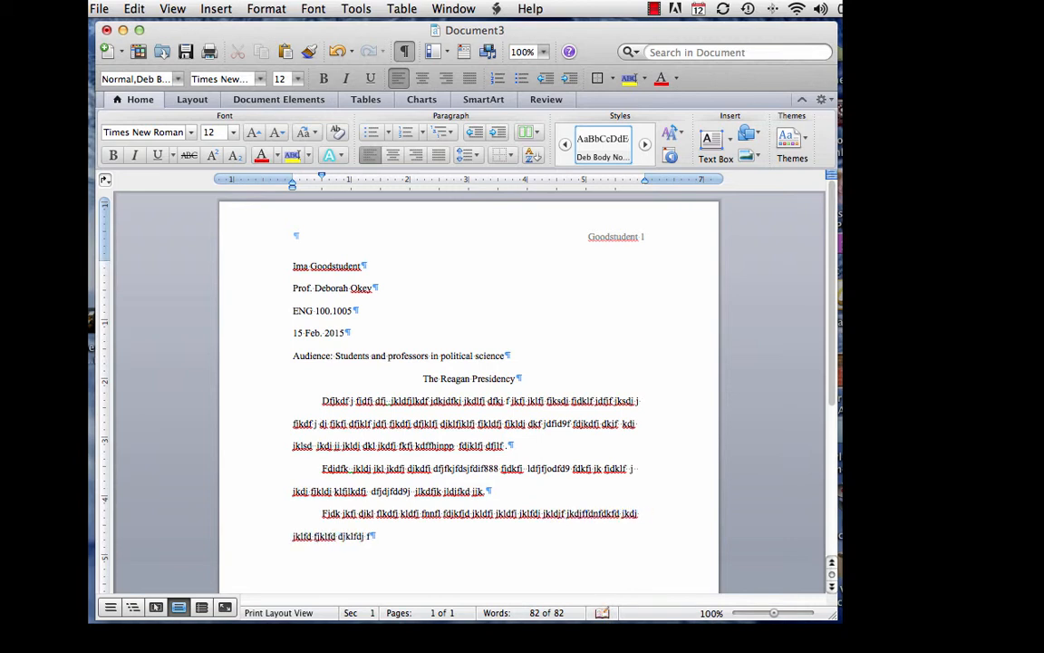
type("ooo jdajfj dljf a")
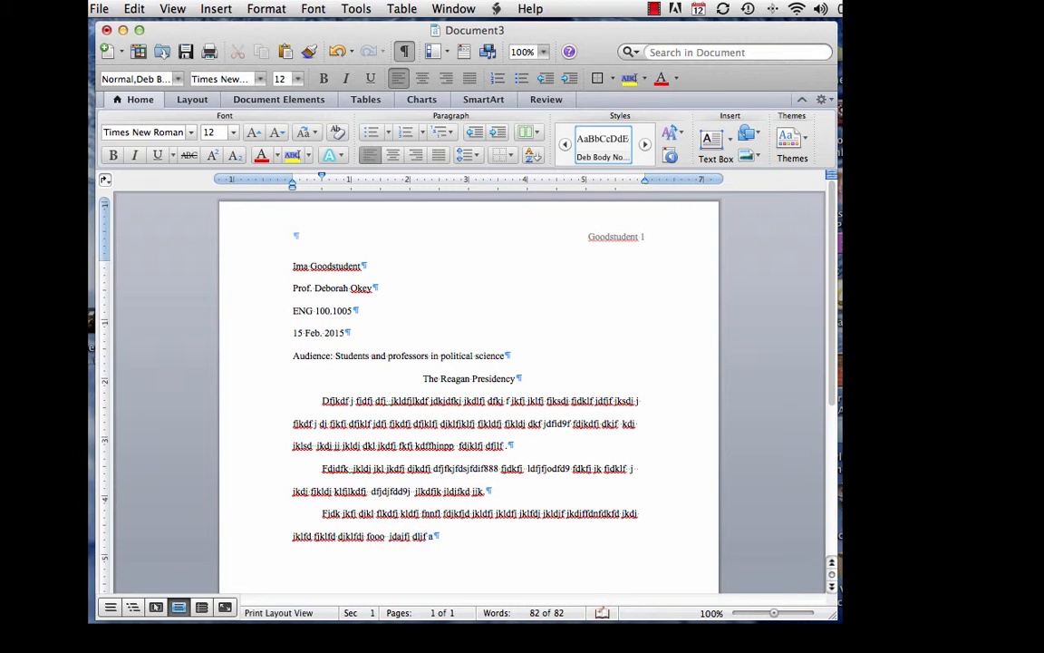
type("j aldfjld fjklfjdkf fdjlf jlaj ")
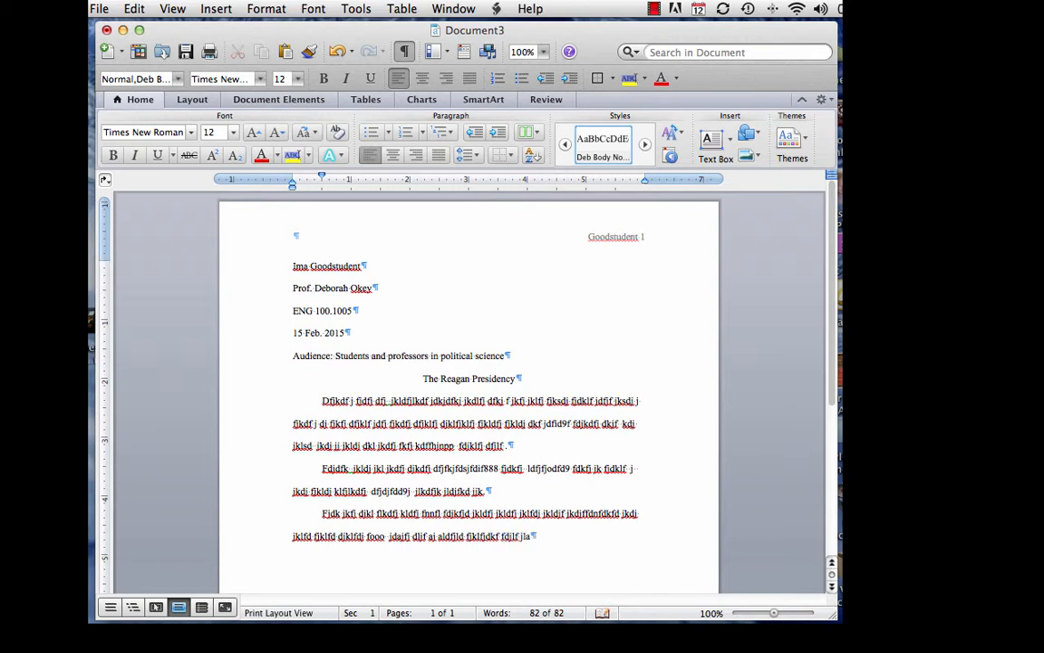
type("jldf l jkldfjklfjdkf")
type("k")
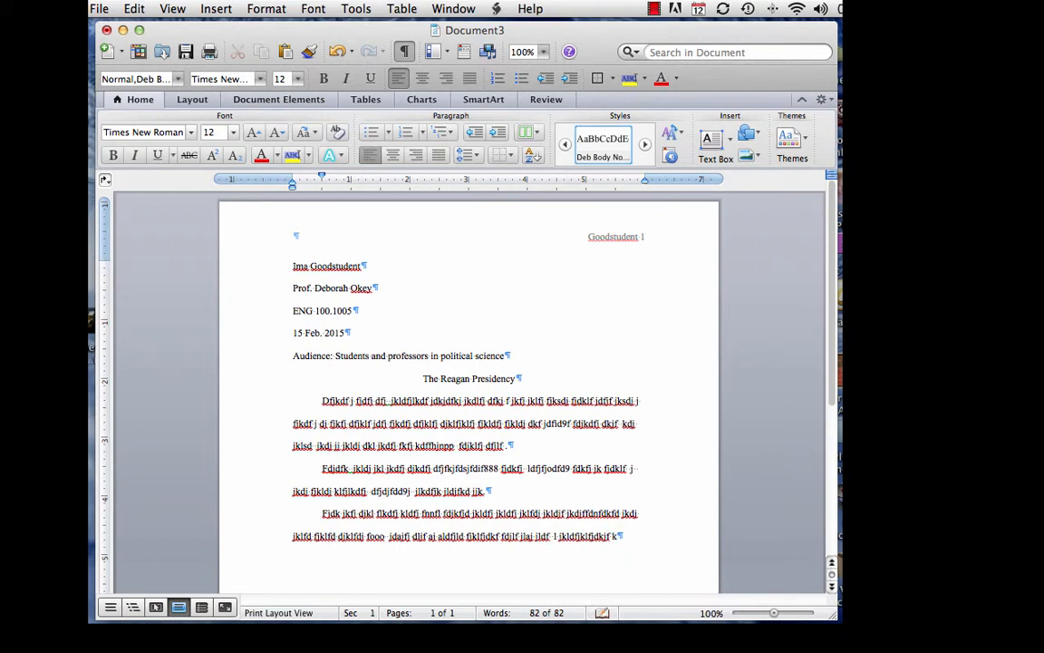
type(" jklfjf jklaj jkldafj jkldfj jk")
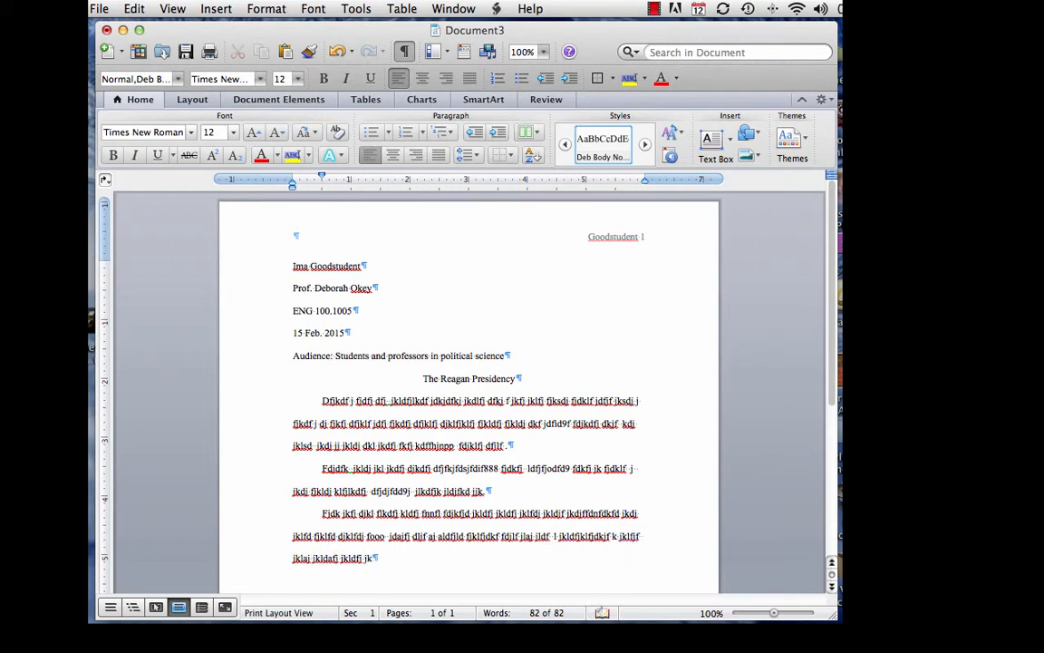
type("d  fdjkalfdkfjd ffkldj jklfd j")
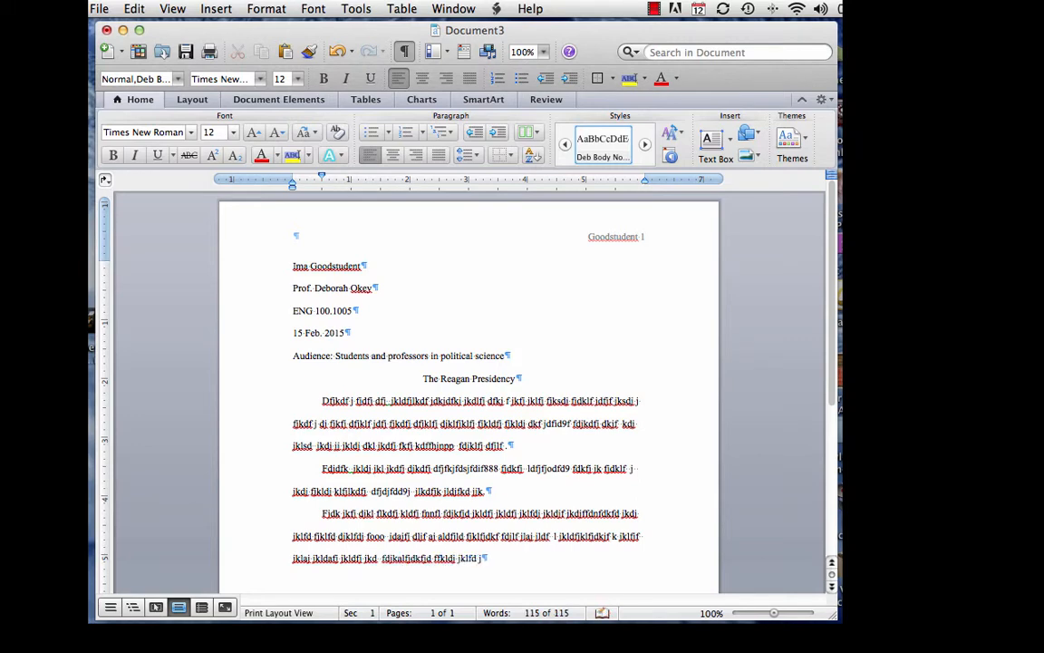
type("jkldjf jklfjkl od")
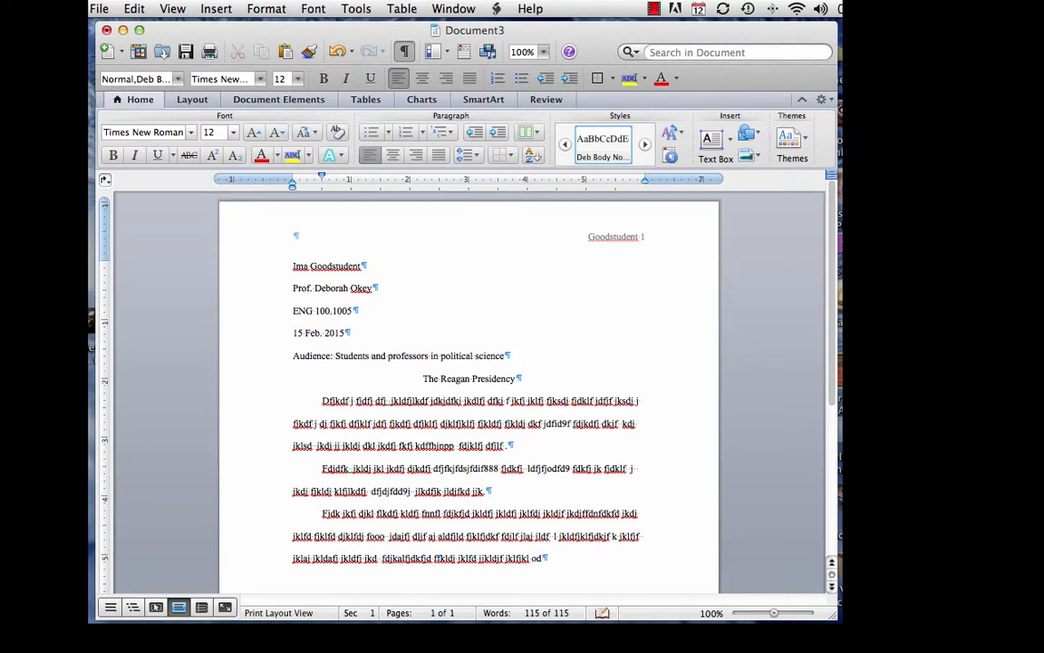
type("jd lddj ljf jlkf")
Step: Start a new indented empty paragraph after the third placeholder paragraph
key("Return")
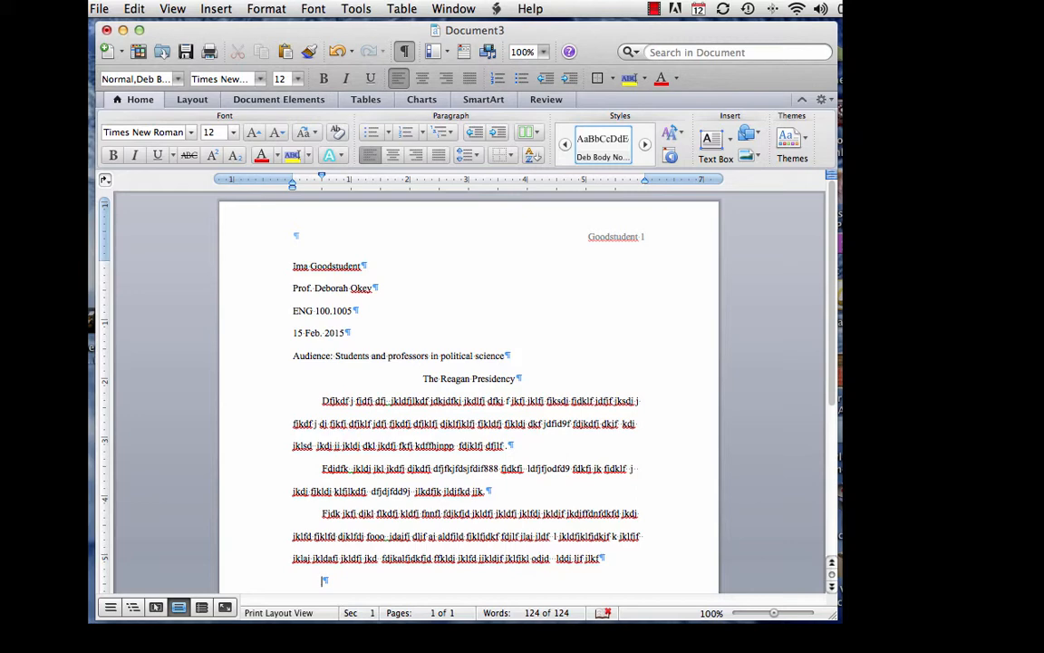
Step: Type the paragraph from 'Many students believe…' through 'live on campus.', then start a new paragraph
scroll(630, 572, "down", 5)
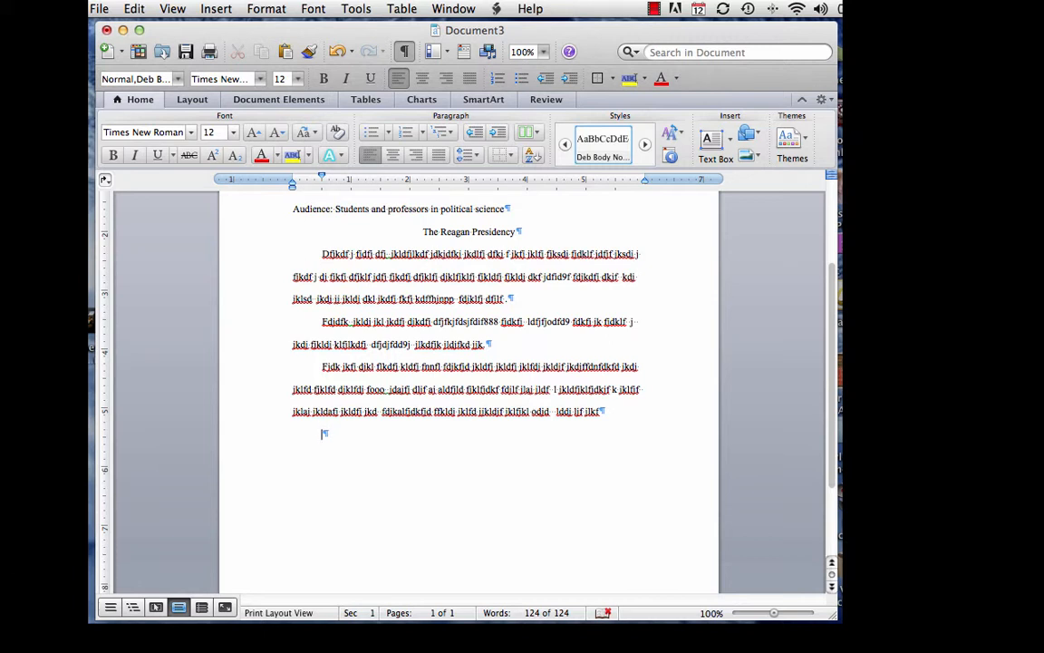
type("Many students believe that taking ")
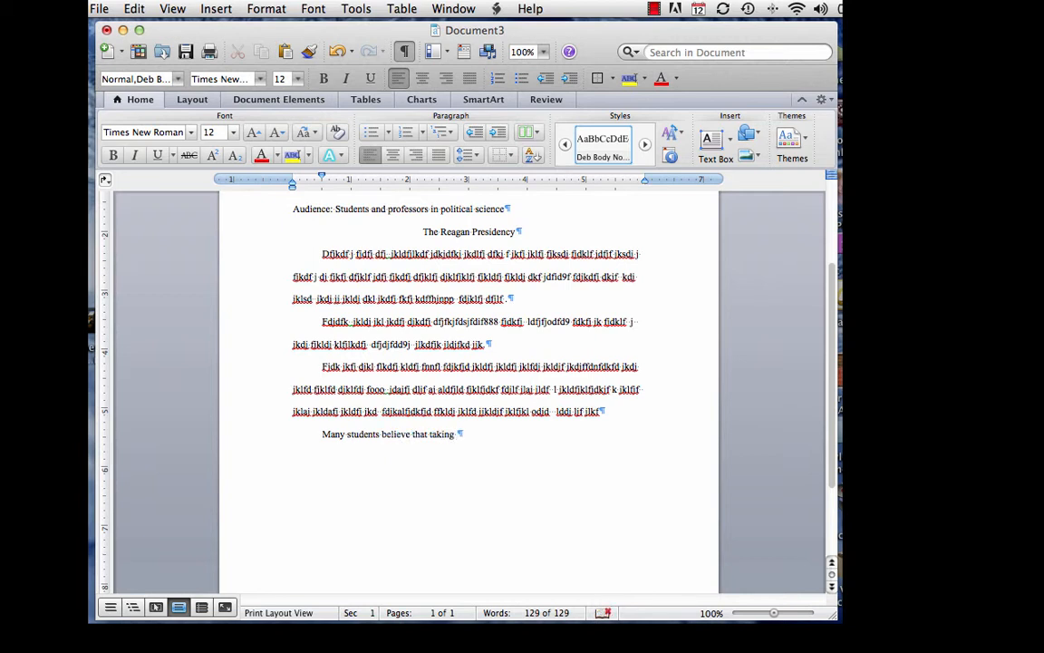
type("online classes requires les")
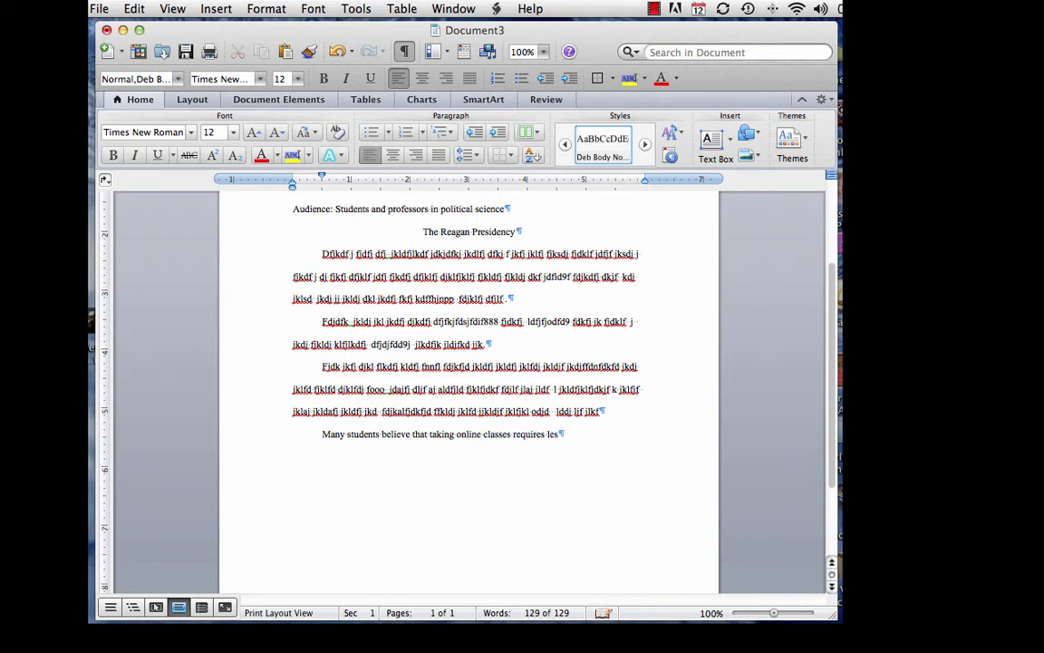
type("s work")
type(".")
type("However, in most ca")
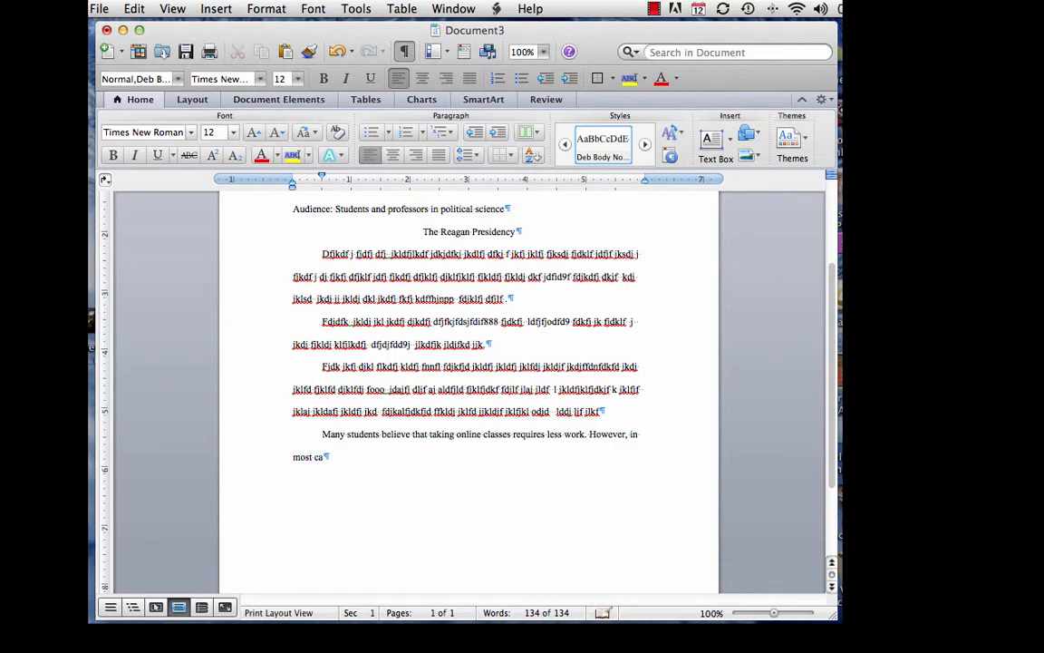
type("ses, online classes require stu")
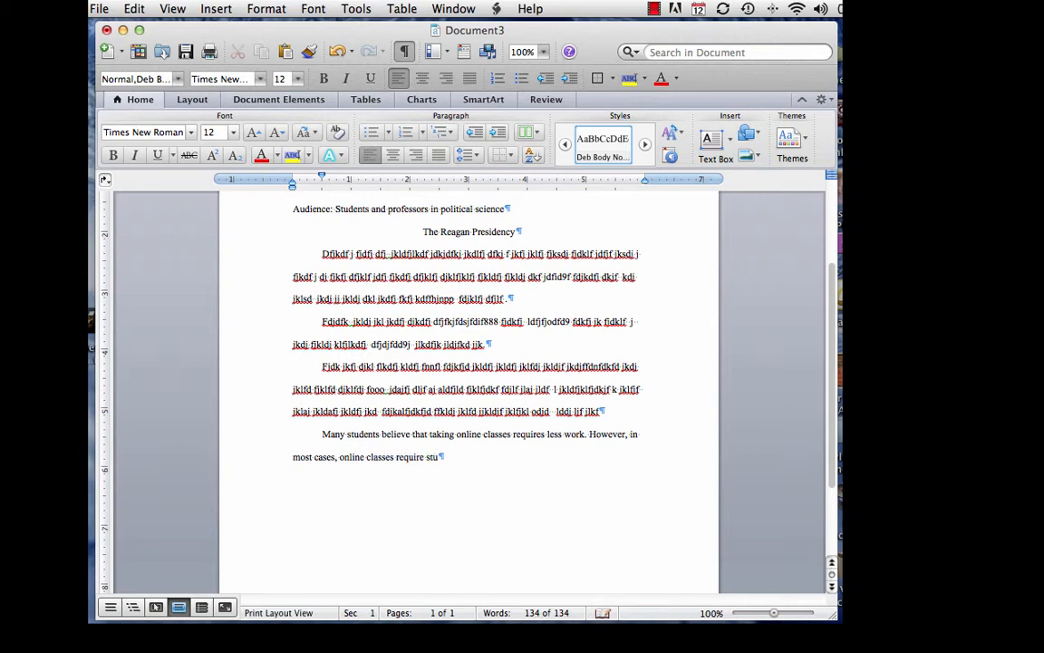
type("dents to do more work")
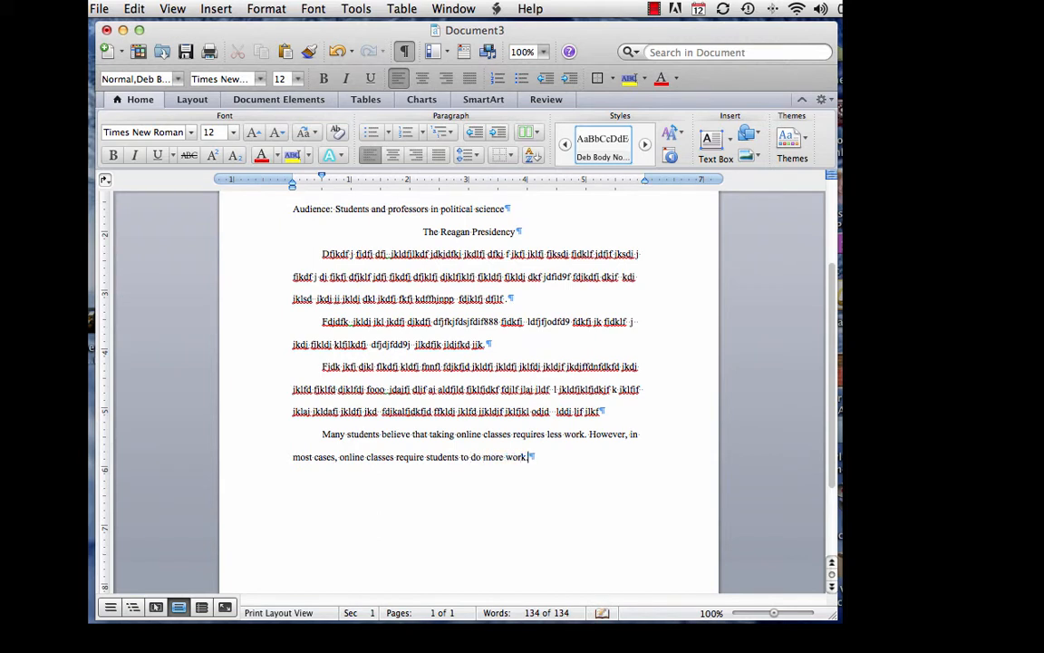
type(". Students' misconcep")
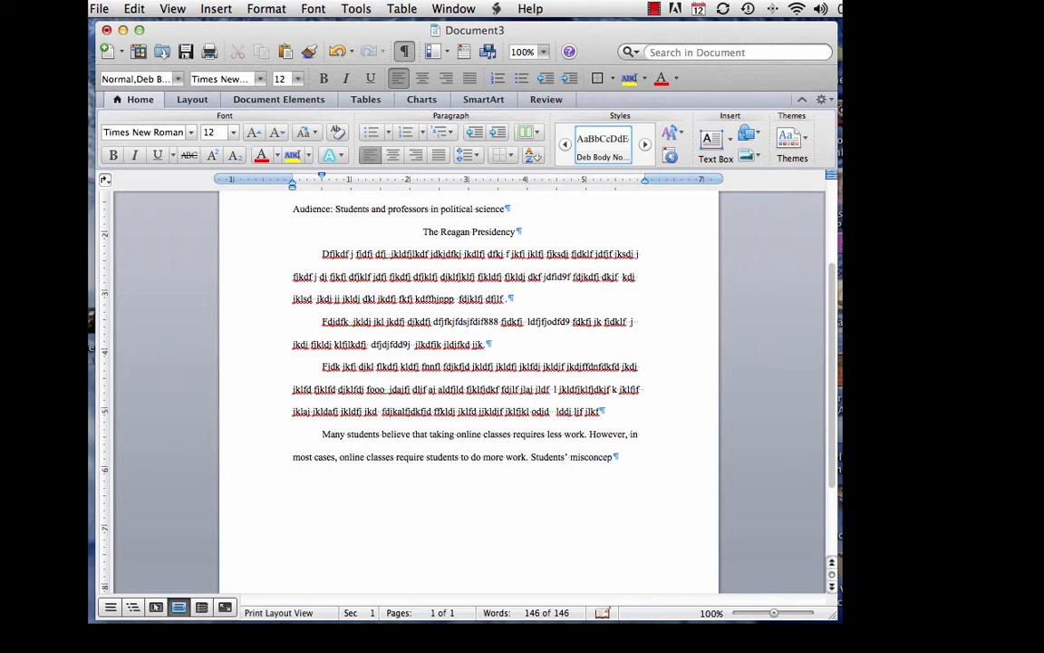
type("tions often d")
key("BackSpace")
type("cause the")
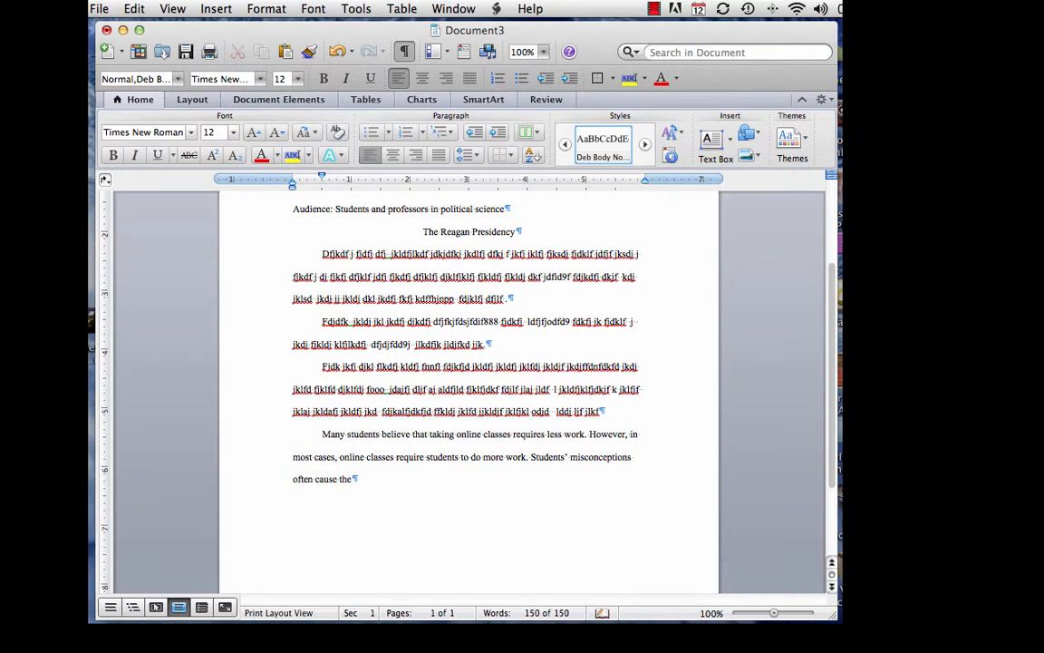
type("m to")
type("learn less and earn l")
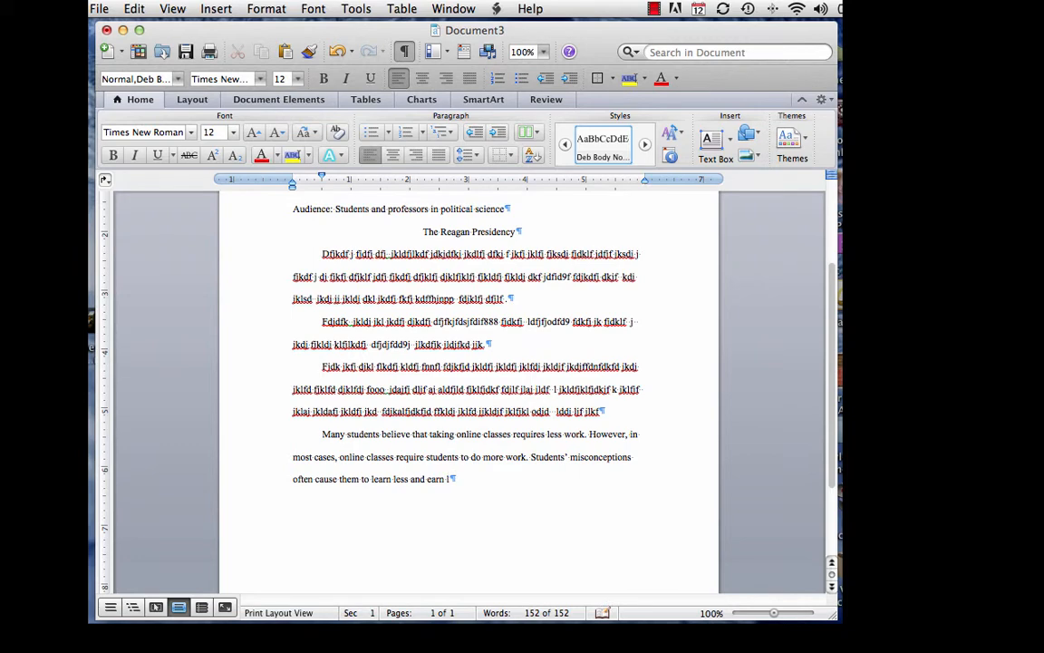
type("ower grades in online ")
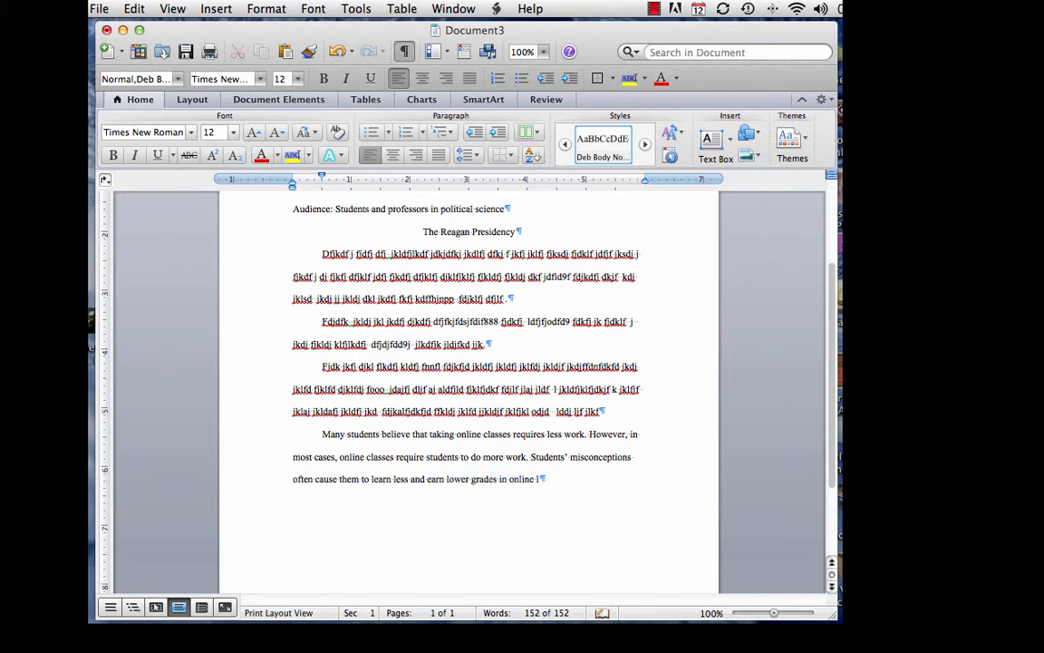
type("classes that")
type(" than the")
type("y would ")
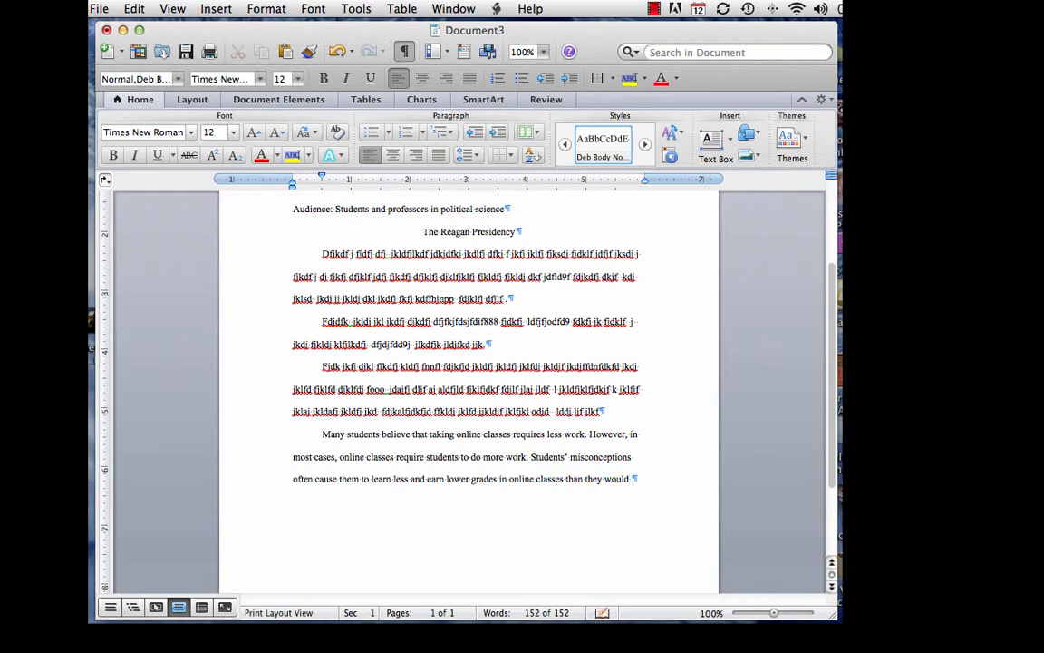
type("if they took the classes live on cam")
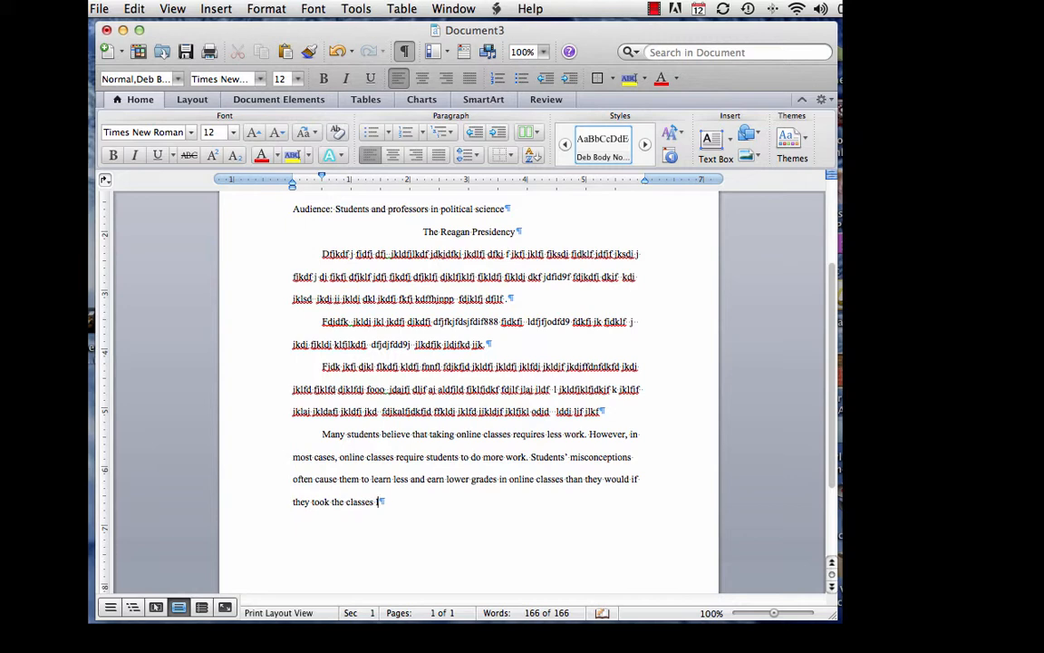
type("pus.")
key("Return")
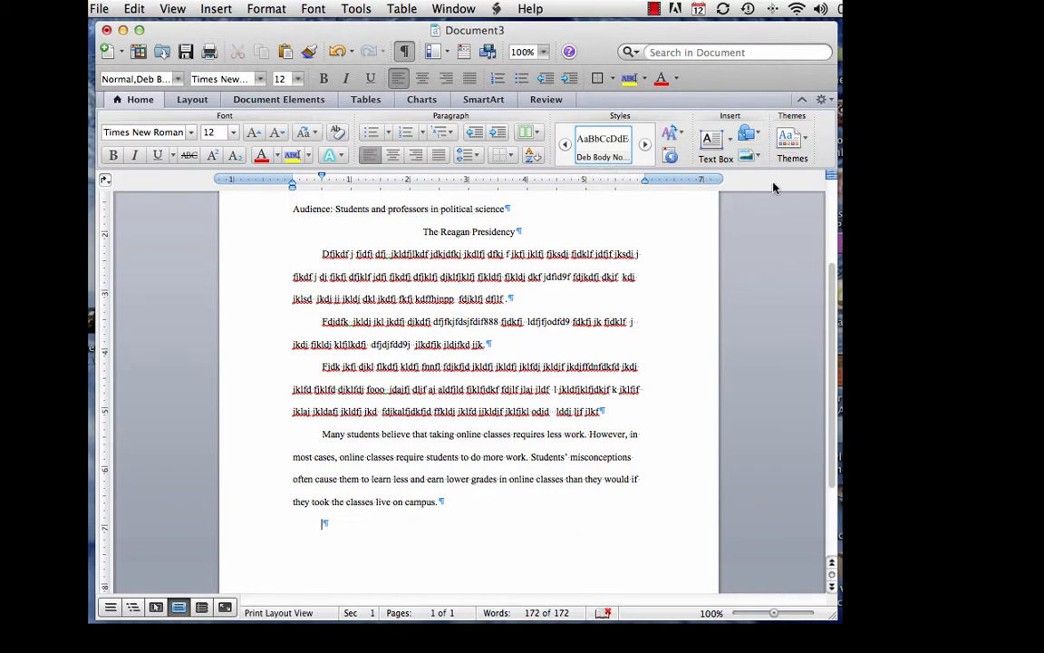
Step: Zoom the page to 200% and bring the online-classes paragraph into view
left_click(542, 52)
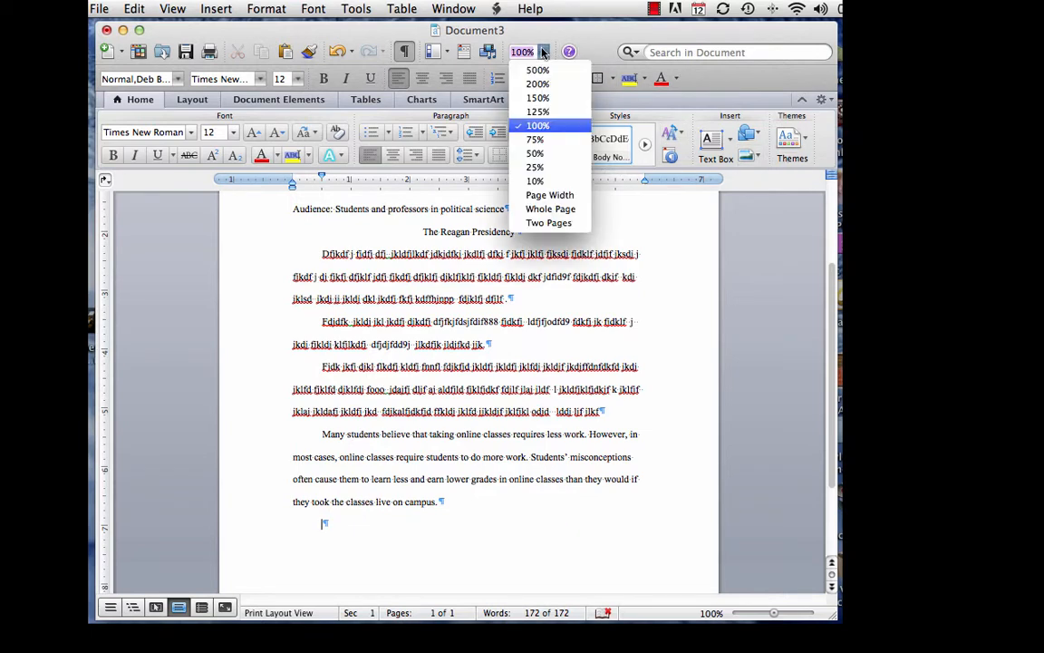
left_click(536, 83)
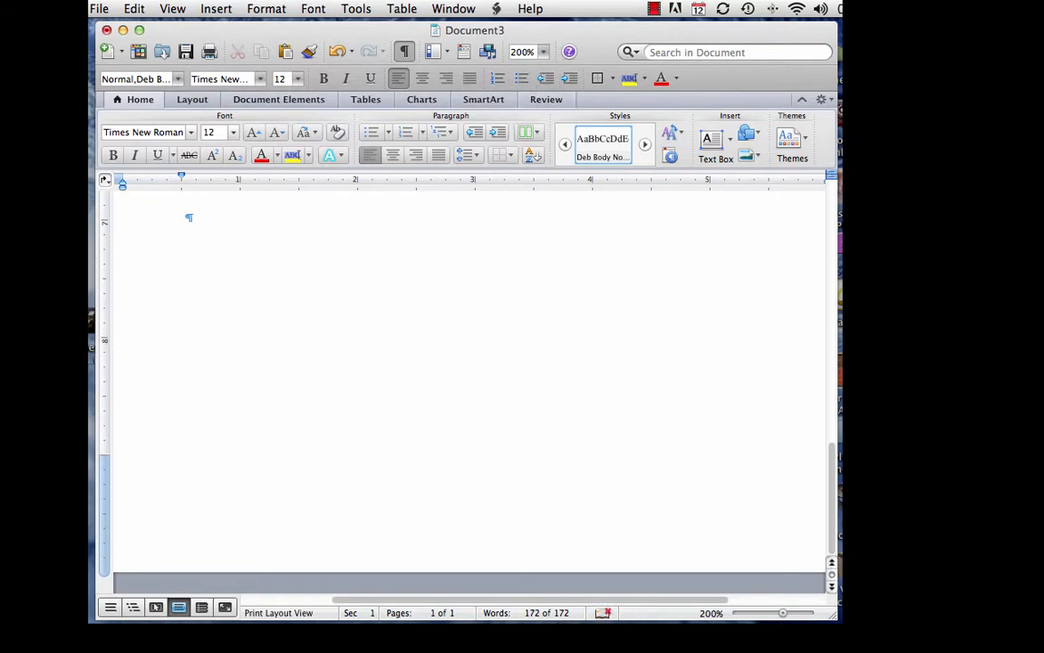
scroll(508, 280, "up", 5)
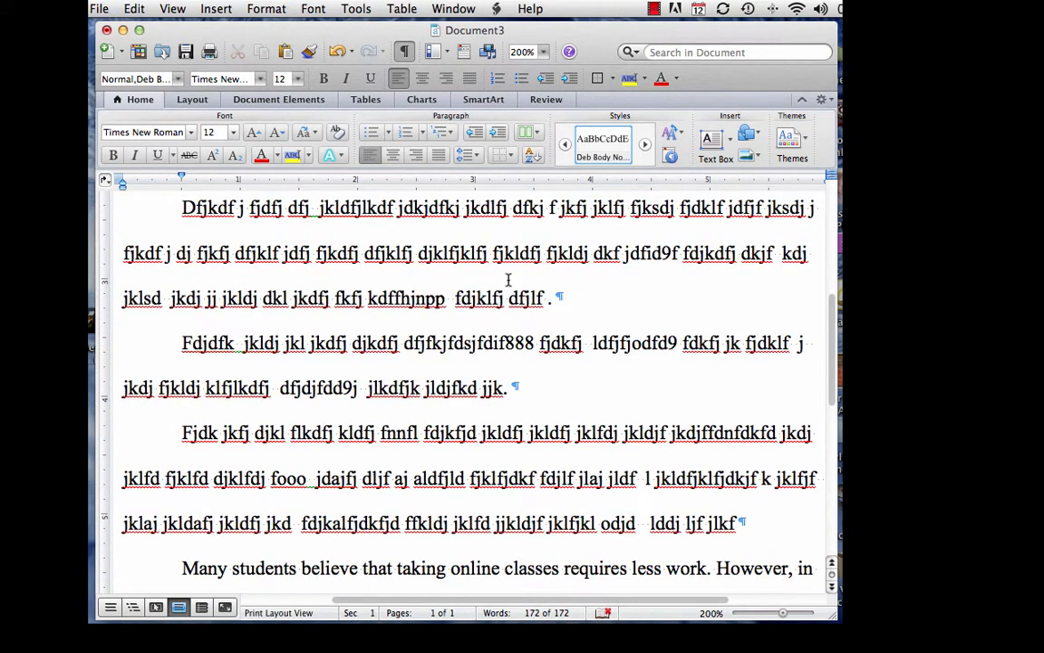
scroll(508, 280, "right", 3)
scroll(508, 280, "left", 3)
scroll(505, 281, "down", 3)
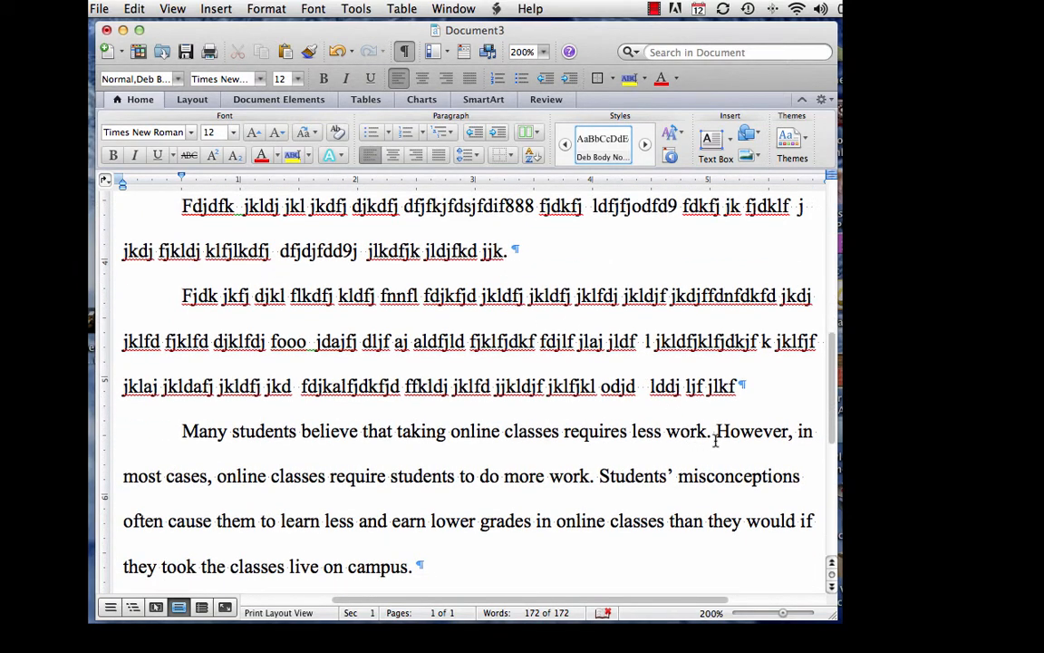
Step: Delete the extra space before 'However' in the online-classes paragraph
left_click(715, 433)
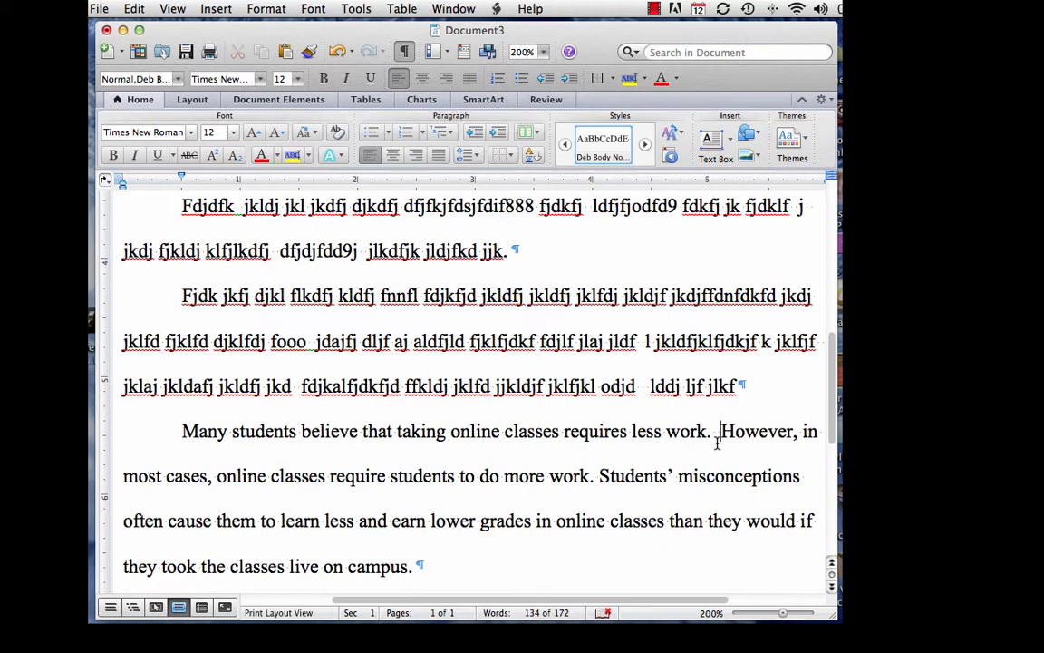
key("BackSpace")
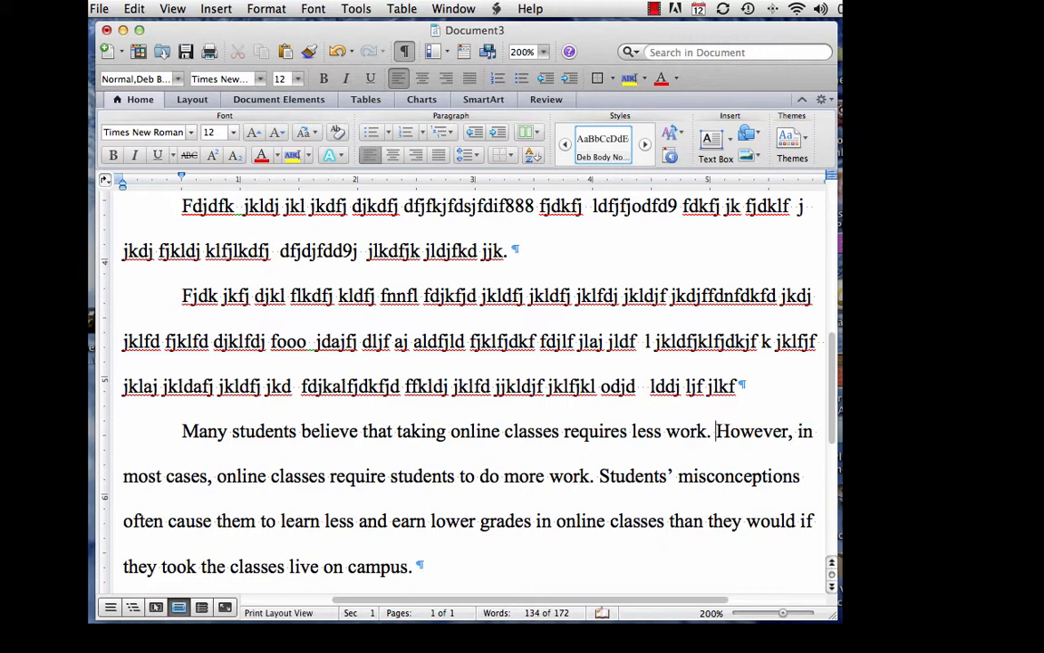
left_click(531, 51)
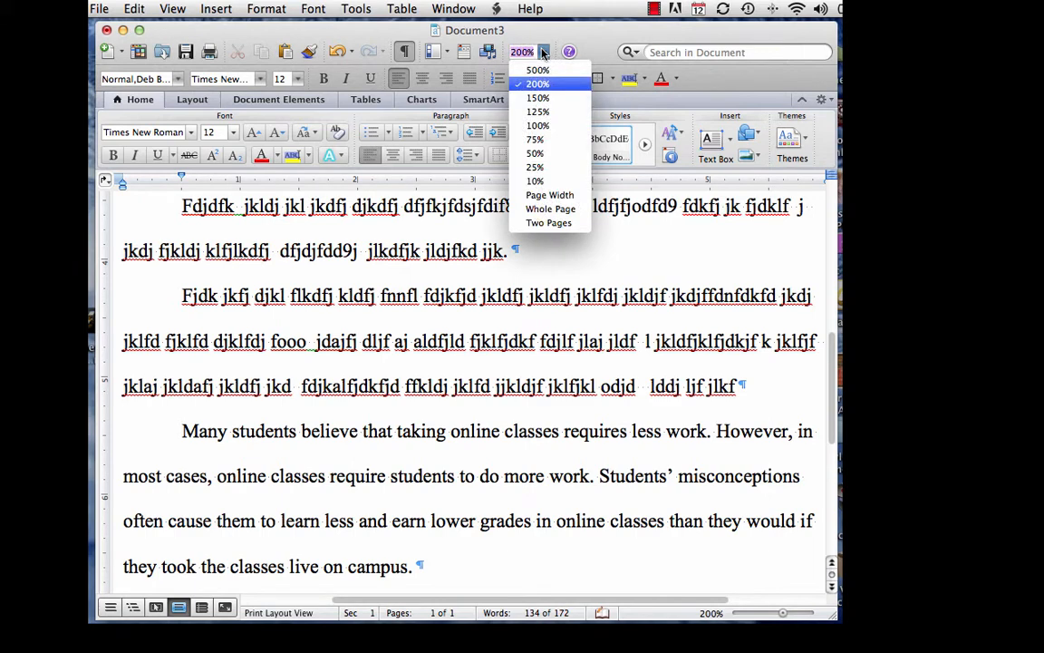
Step: Return the zoom to 100% and place the cursor in the empty last paragraph
left_click(538, 125)
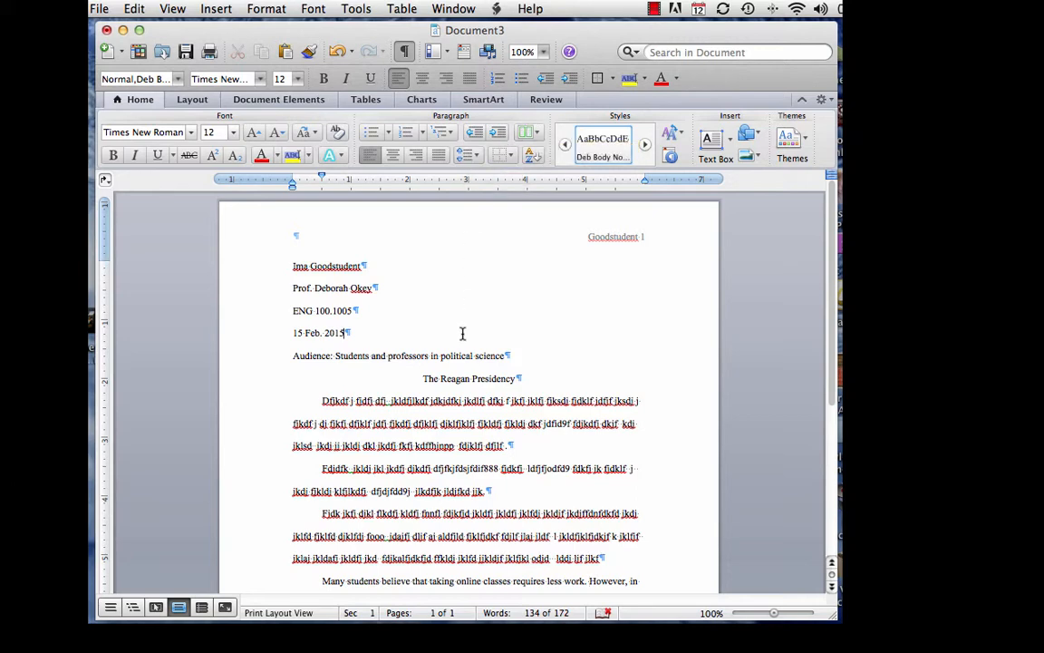
scroll(463, 334, "down", 5)
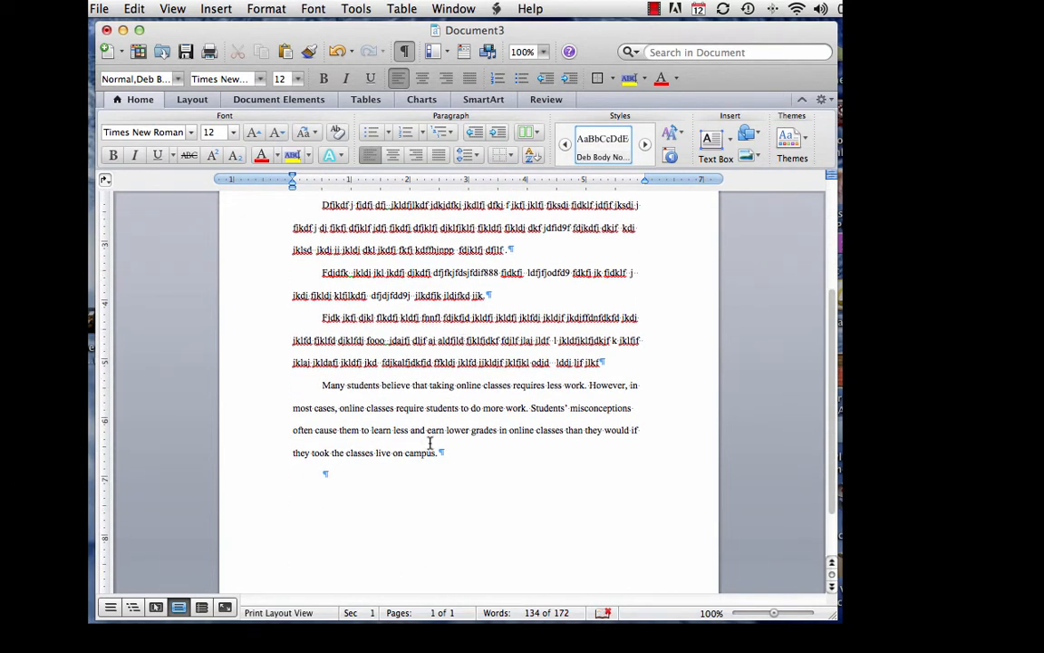
left_click(390, 475)
left_click(326, 475)
Step: Continue the last paragraph with text on how much of the Declaration of Independence is familiar to Americans
type("Wh")
type("e much of the")
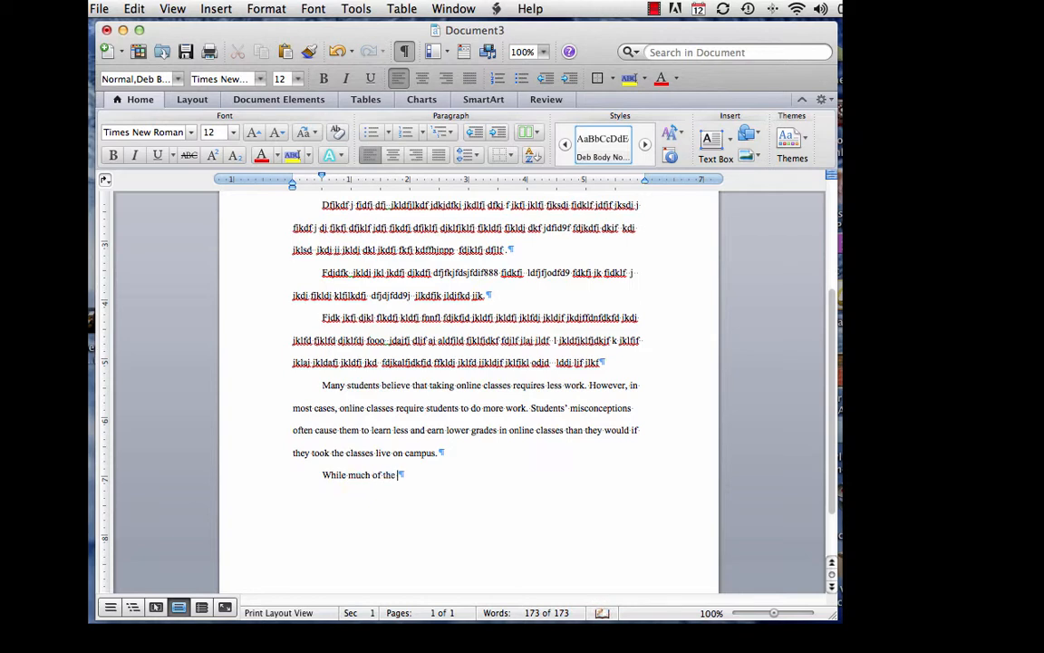
type(" Declaration of Independe")
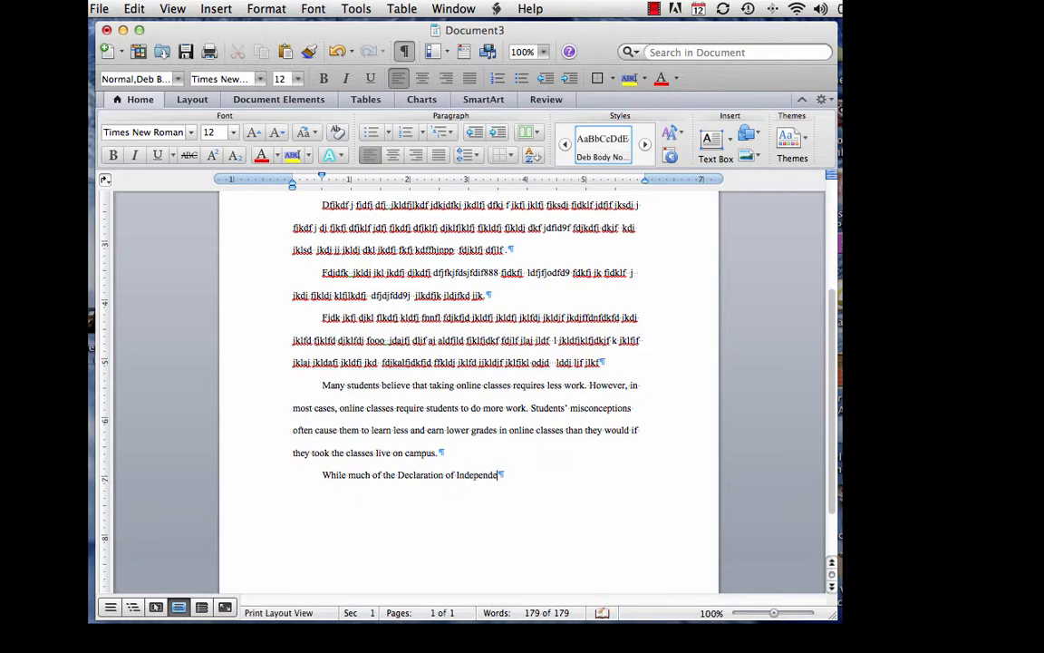
type("ce i")
key("BackSpace")
key("BackSpace")
key("BackSpace")
key("BackSpace")
key("BackSpace")
key("BackSpace")
type("dence is familiar to many ")
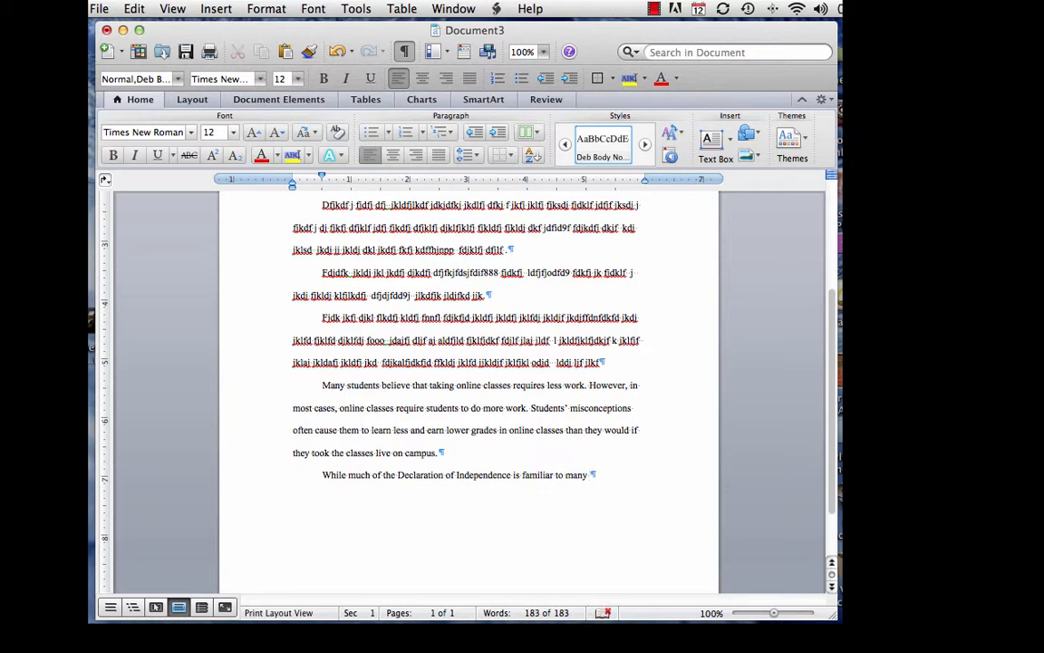
type("Americans")
type(", ")
type("the most ")
type("f")
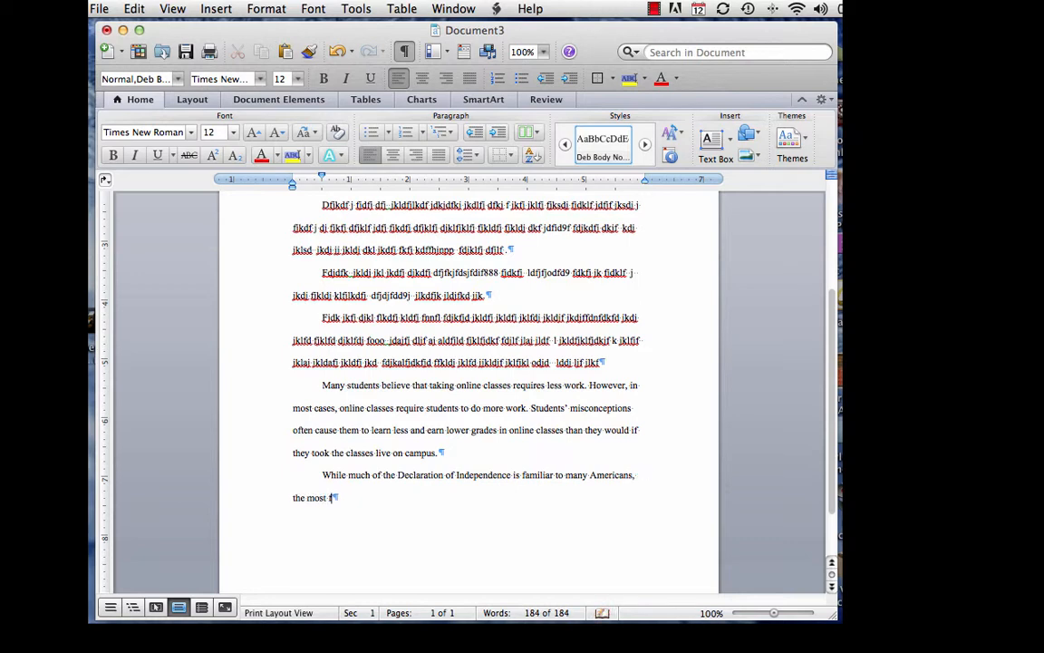
type("amous passage")
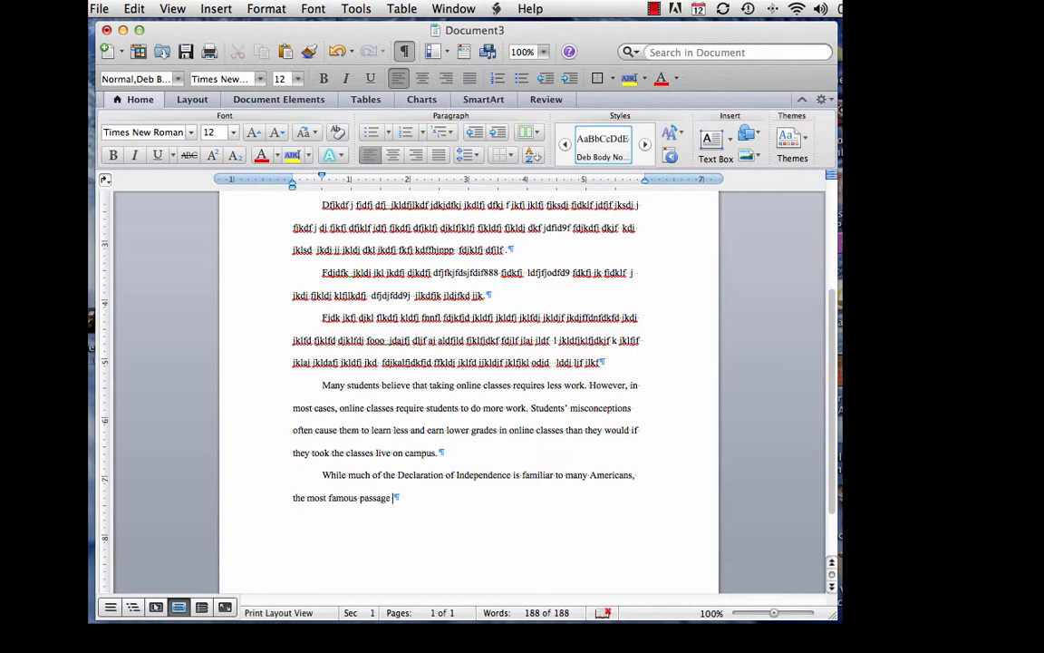
type("lists what Jefferson and ")
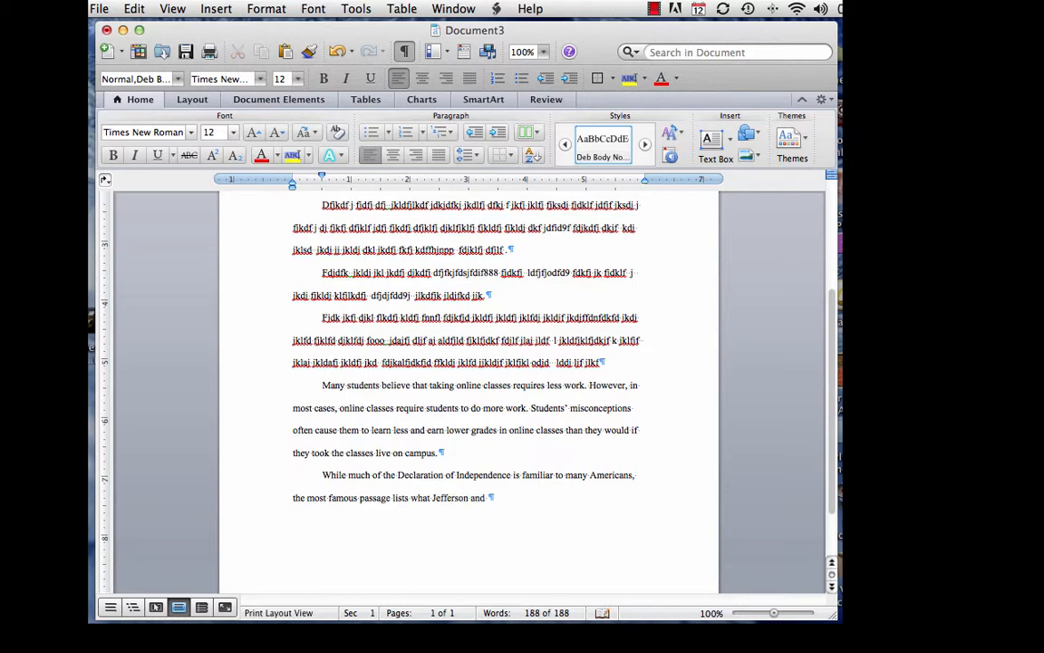
type("other early leaders consid")
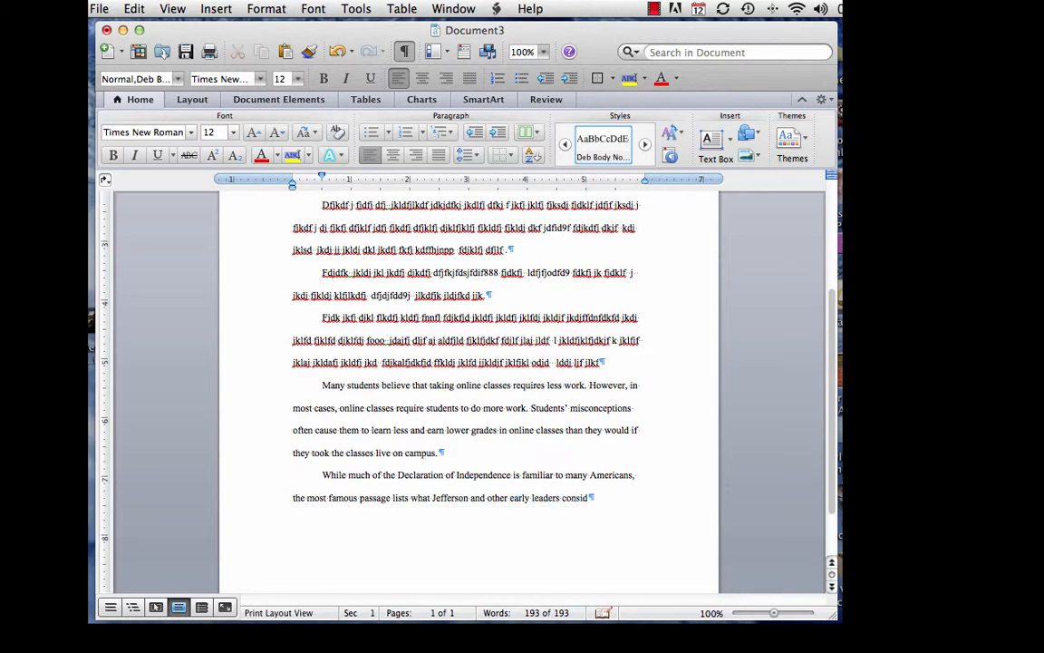
type("ered important rights")
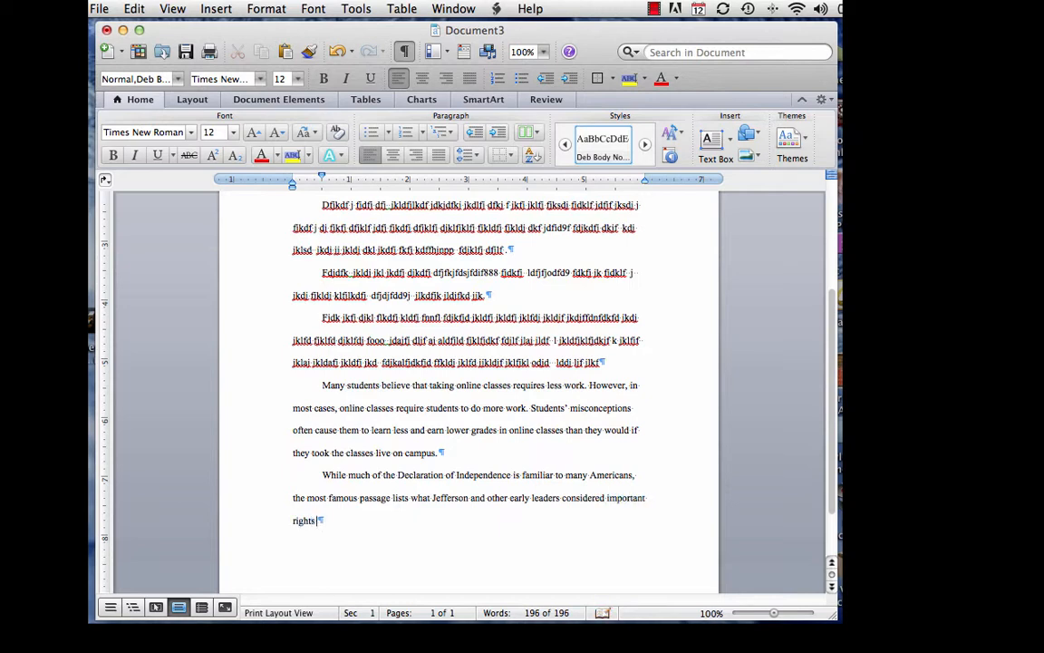
type(" and what they believ")
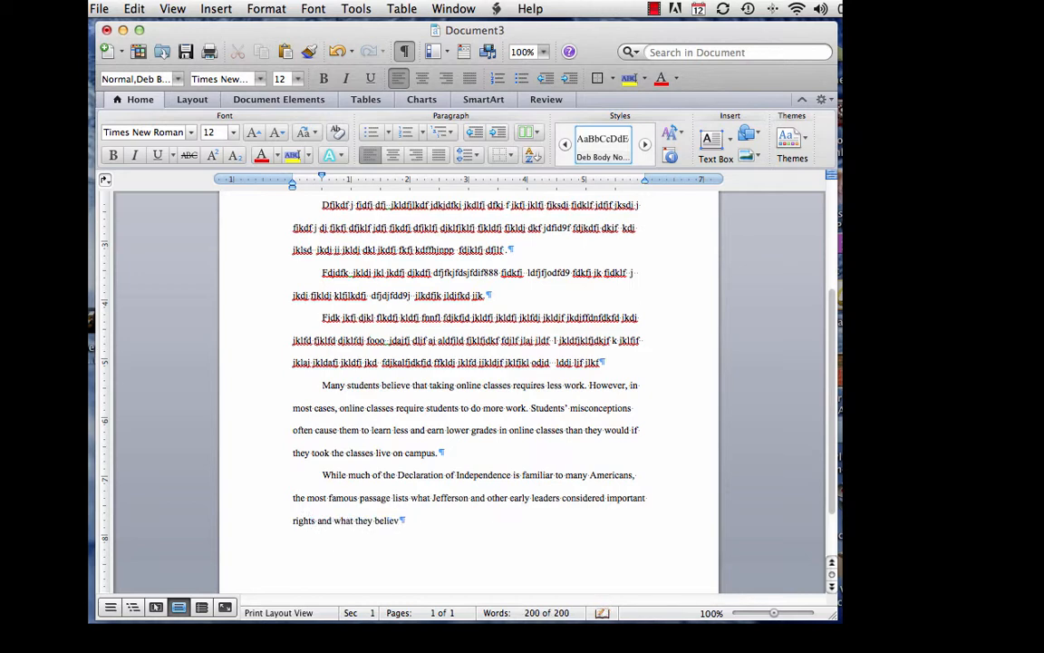
type("ed")
type(" people should do i")
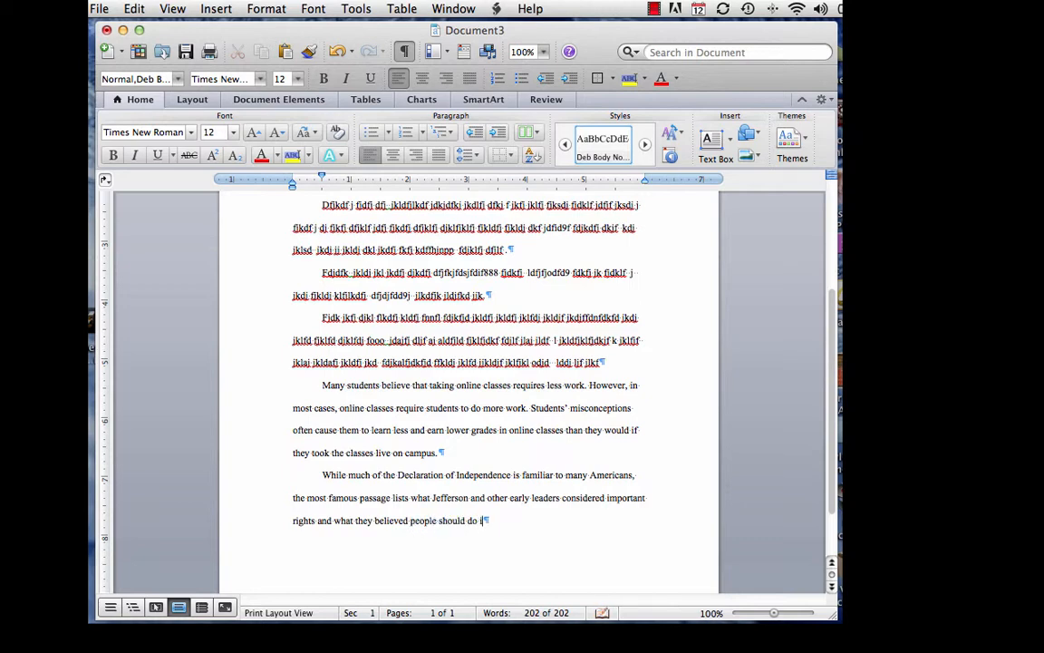
type("f rights are violated.")
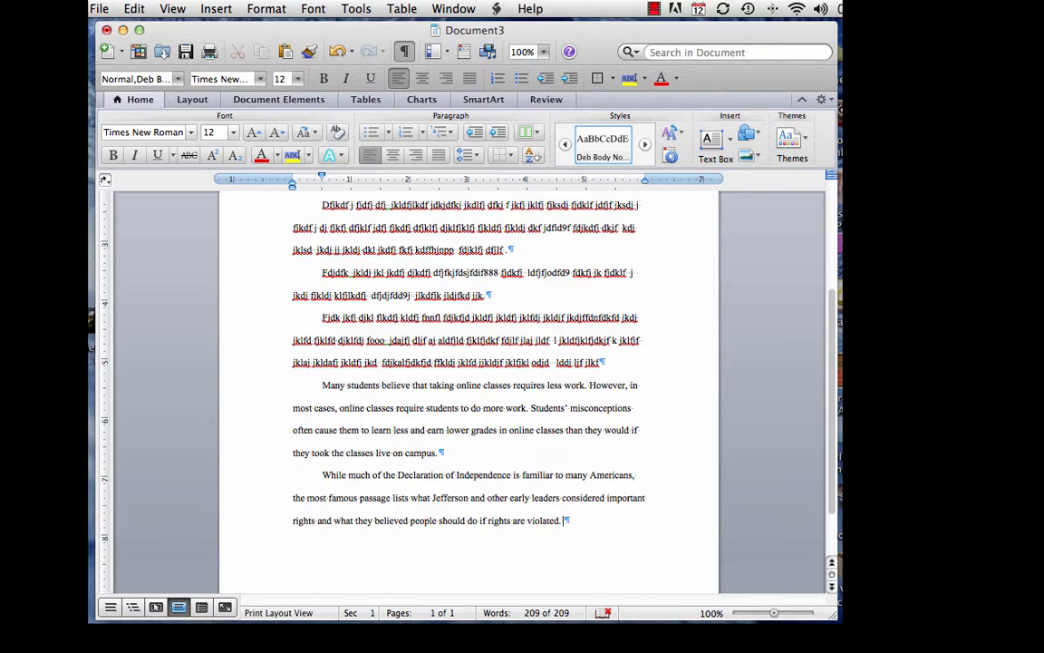
Step: Finish the paragraph with "The Declaration of Independence states:" and add an empty paragraph below
type("The Declaration of I")
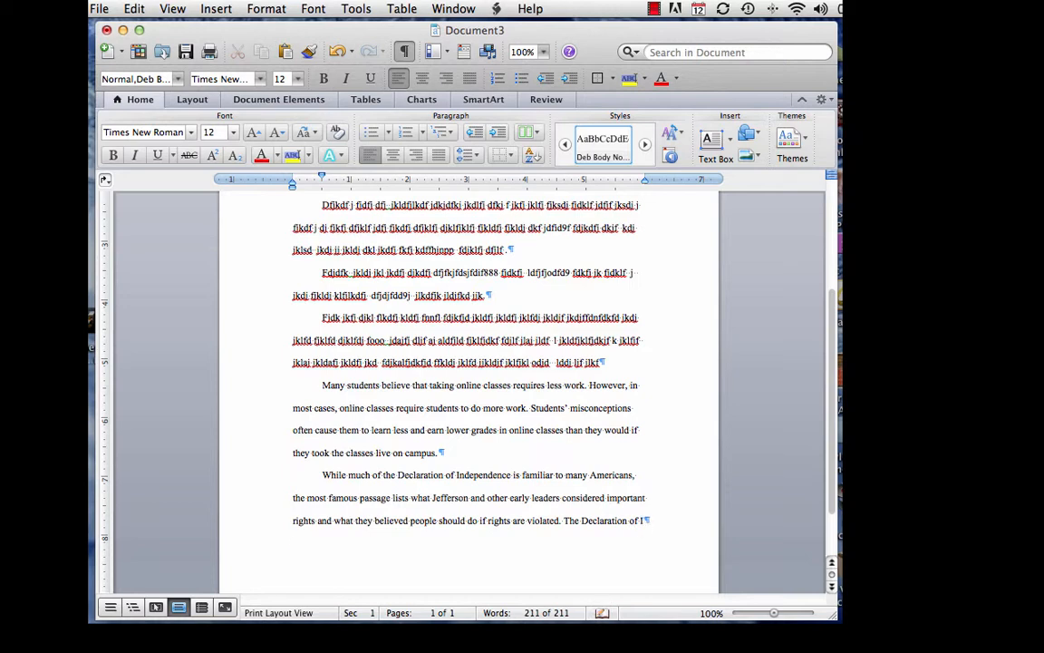
type("ndependence states:")
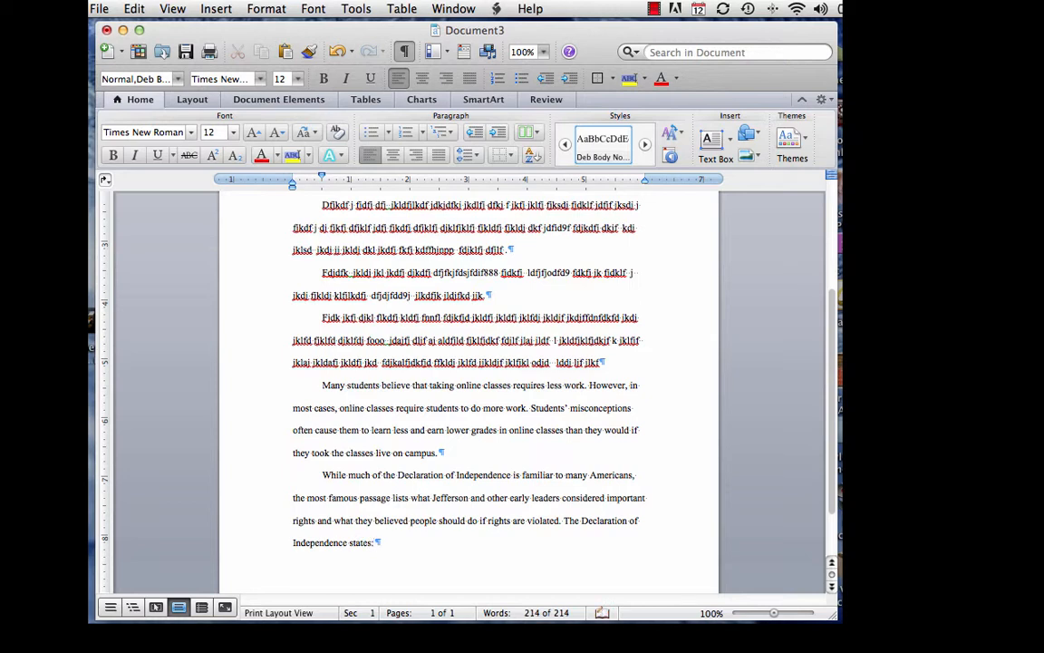
key("Return")
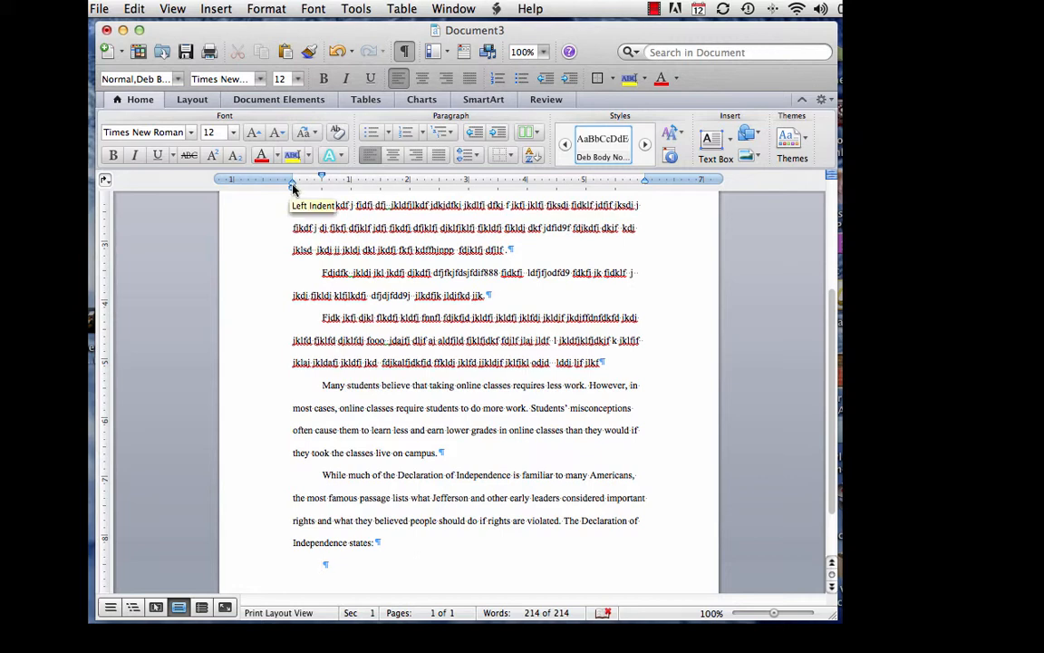
Step: Indent the empty paragraph 0.5" from the left and paste in the "We hold these truths" passage
left_click_drag(292, 186, 322, 188)
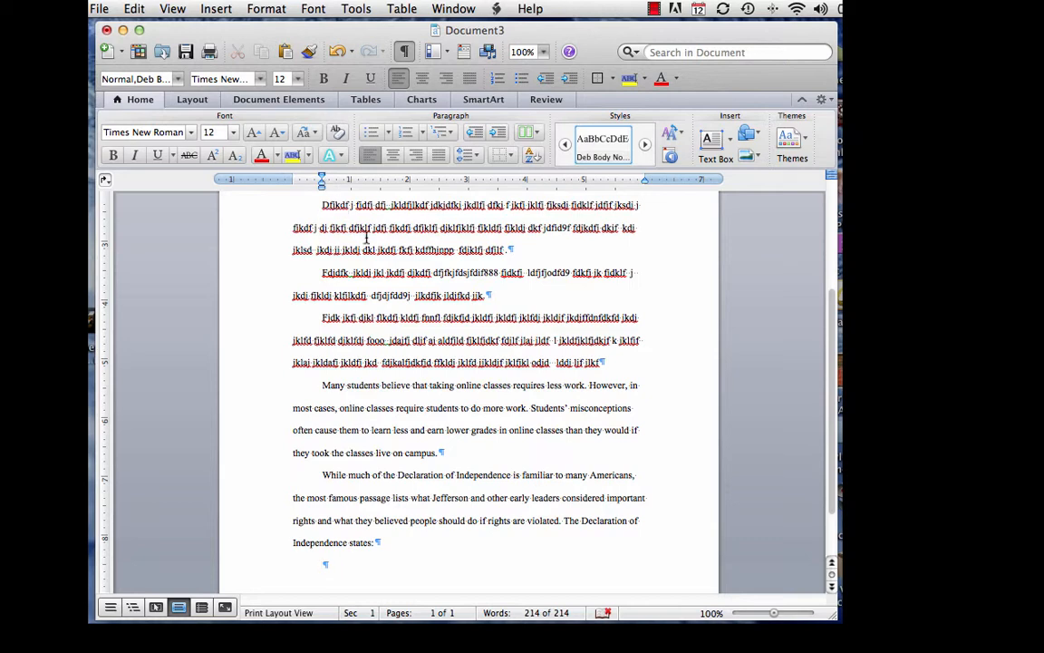
scroll(366, 238, "down", 3)
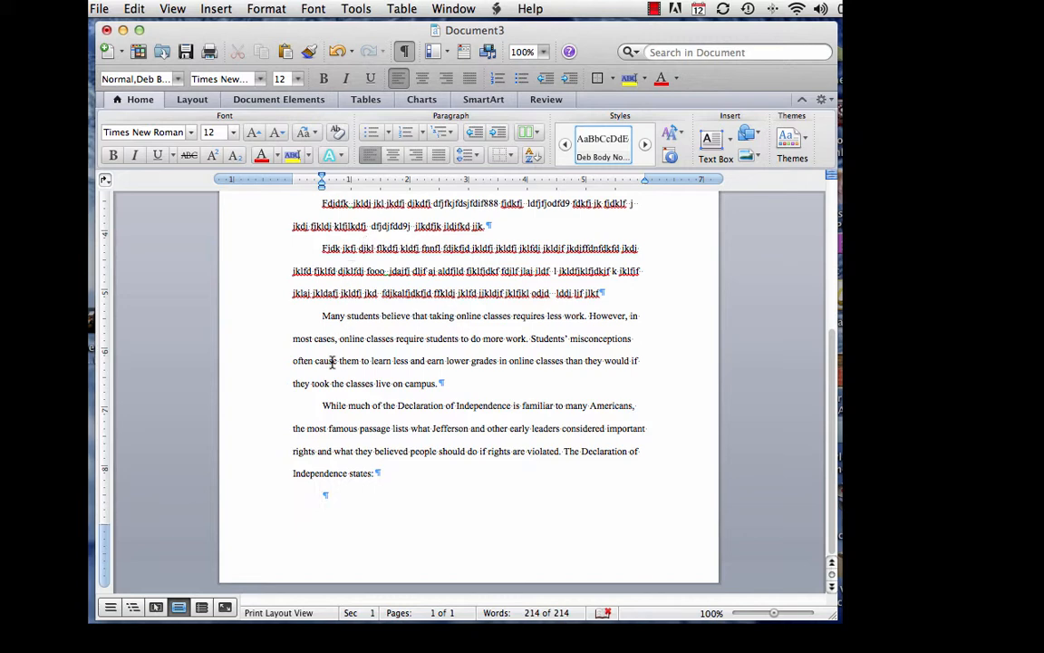
right_click(323, 496)
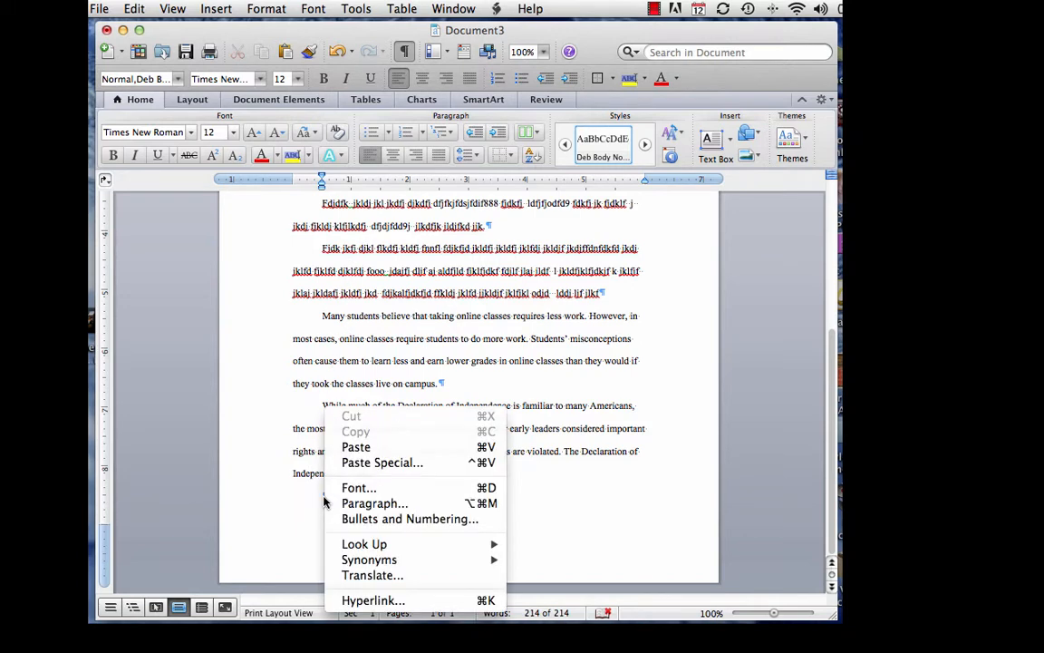
left_click(352, 448)
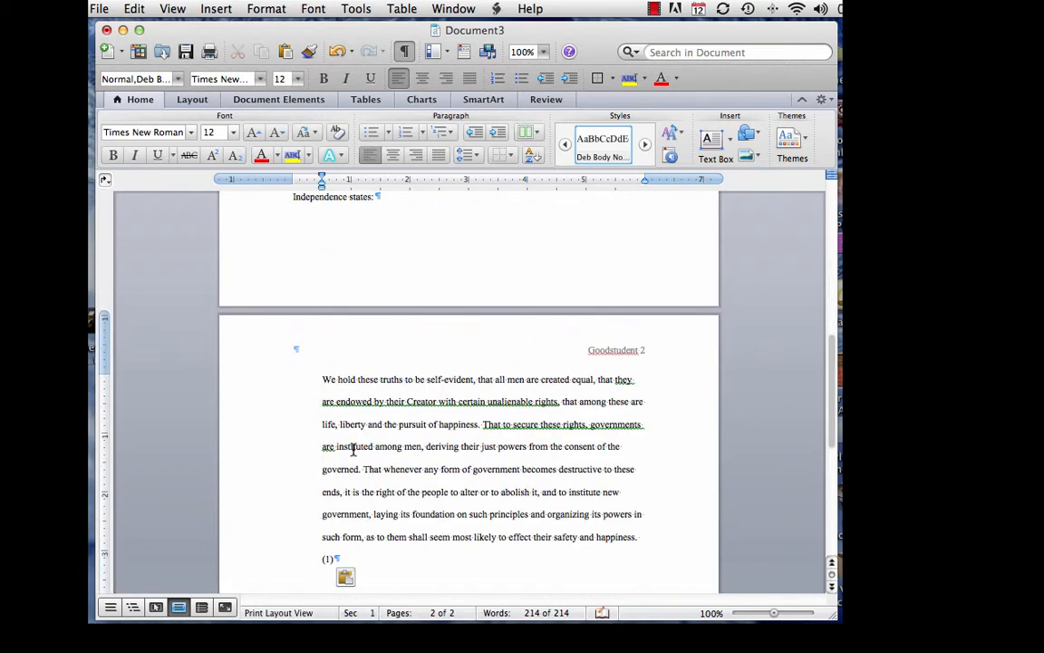
scroll(353, 449, "up", 2)
scroll(353, 450, "up", 3)
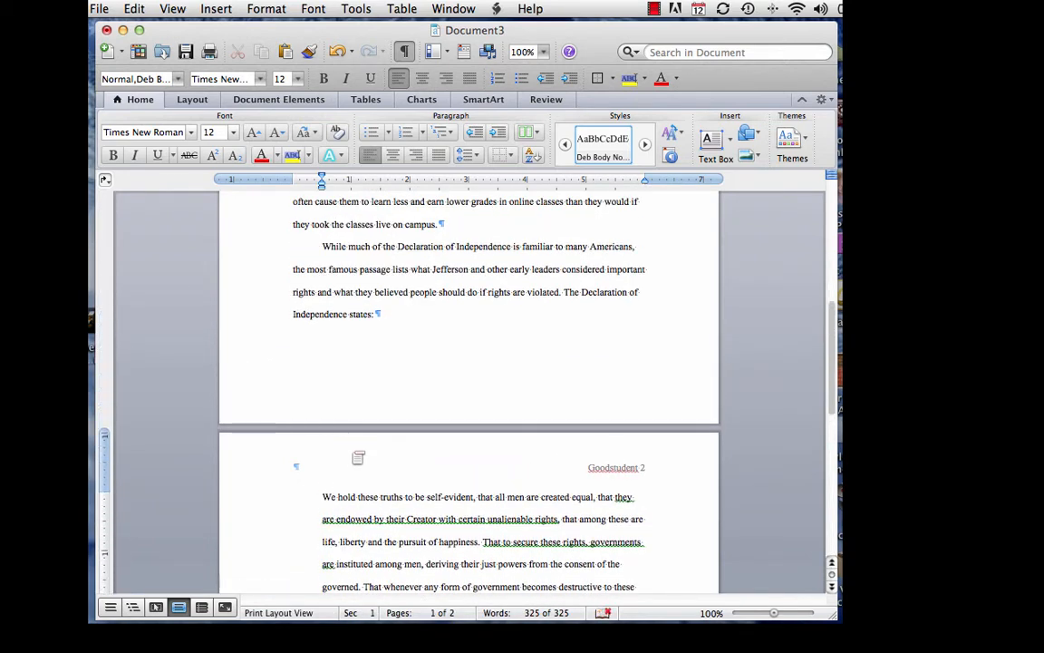
scroll(363, 408, "up", 10)
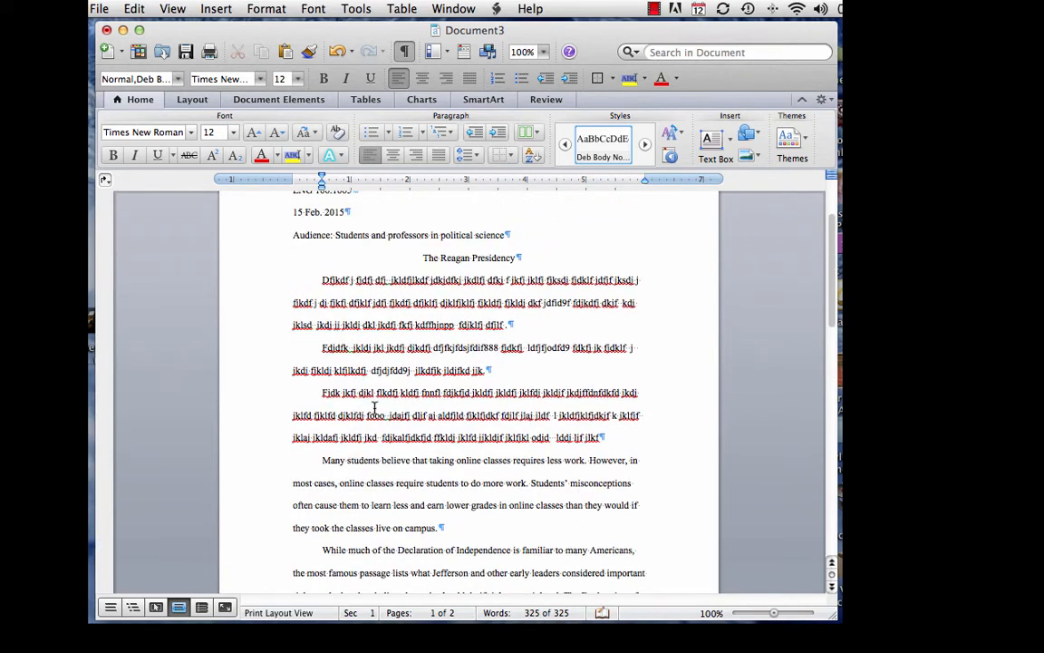
Step: Type a new filler paragraph after the third one, then paste a copy of the Fjdk paragraph below it
left_click(603, 436)
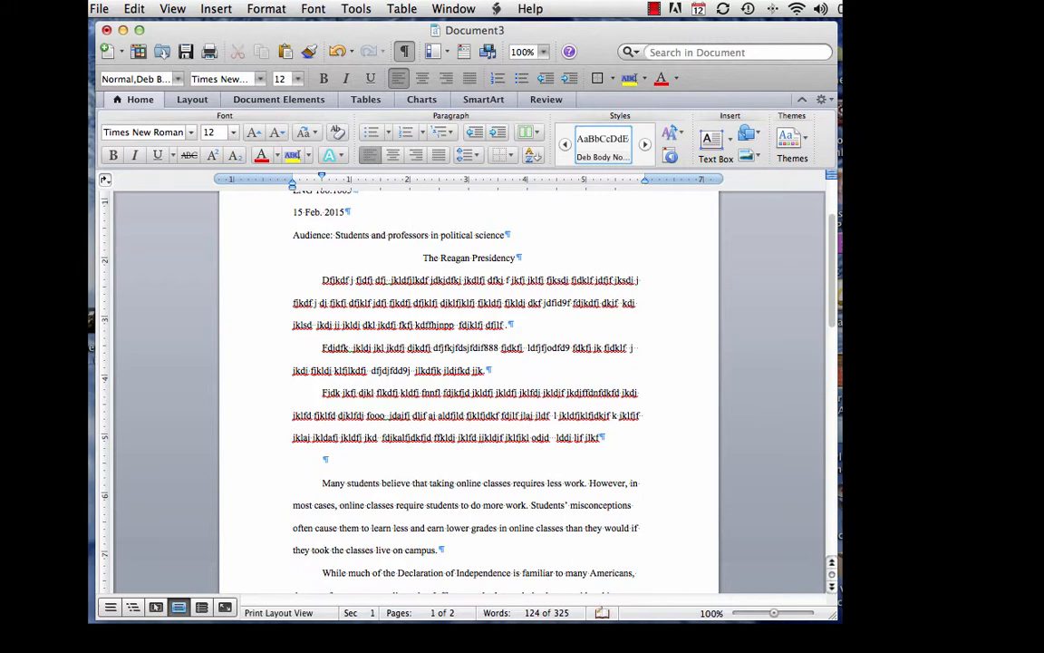
type("Afjdkf jdklfj kdfj kdfjkdfj djklfj dkj fdjkf")
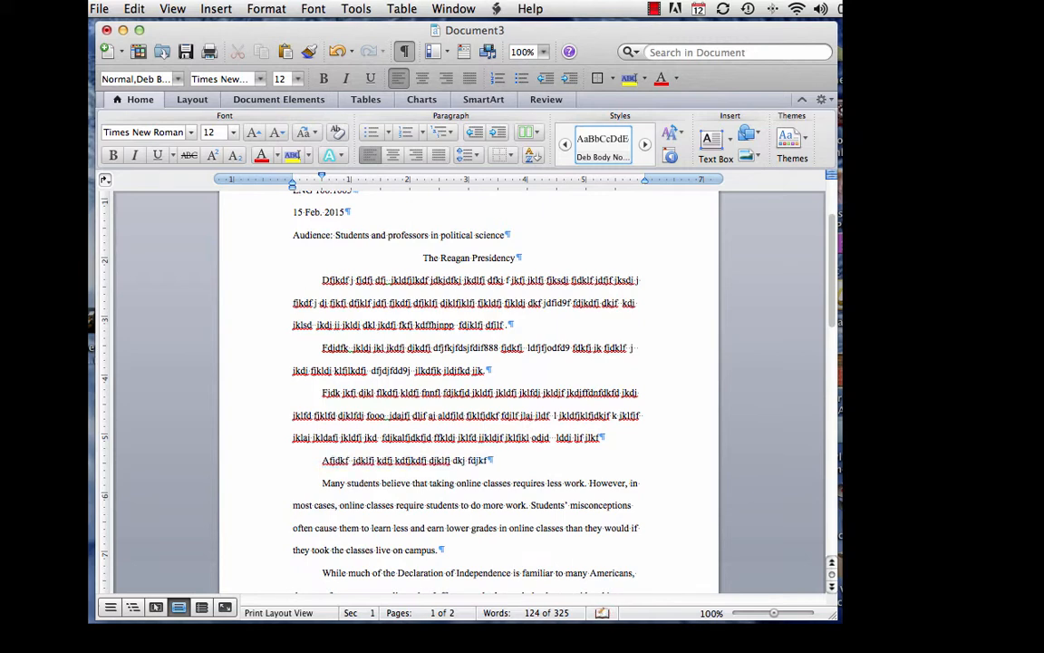
type(" jkldj fkldlfj jlkfj dj f")
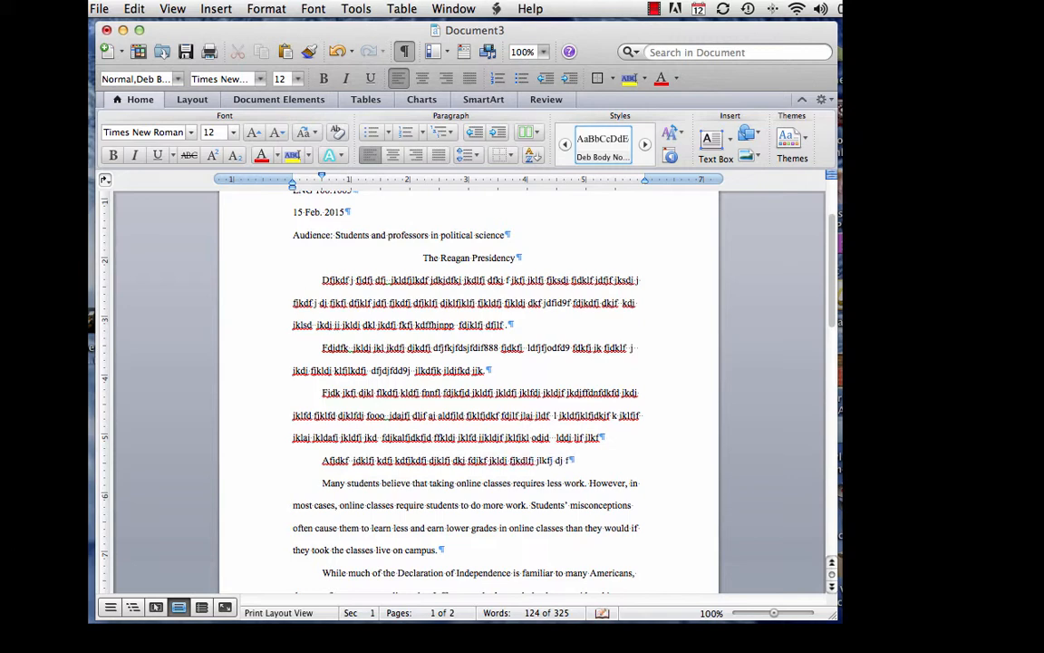
type("kdf jfdkj fdjkfj dfjkf jdkj fkj f")
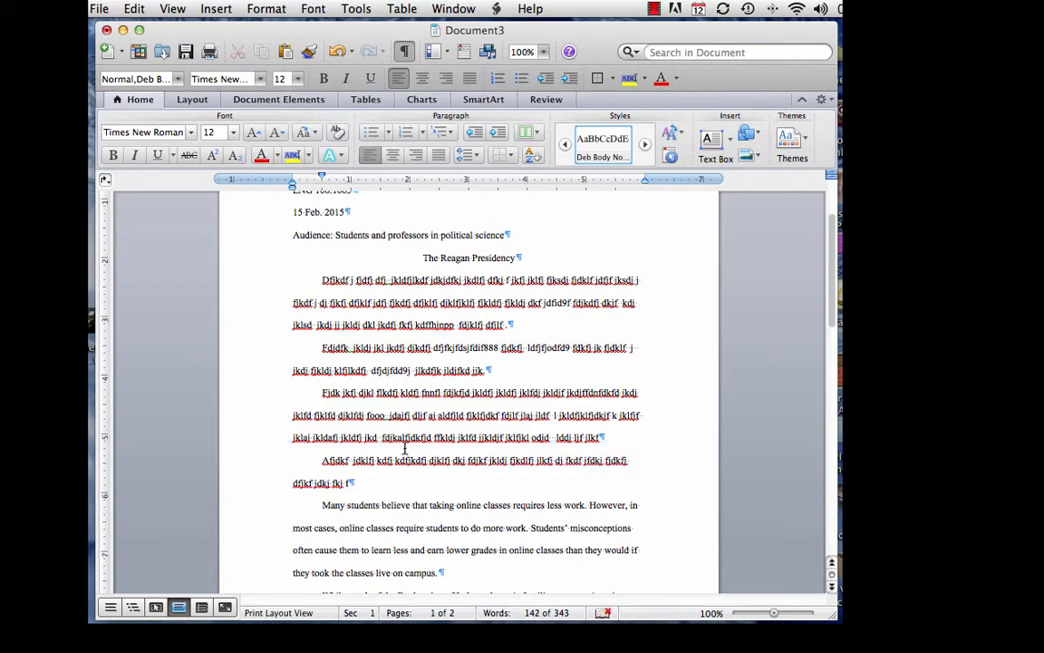
left_click_drag(319, 392, 566, 437)
right_click(530, 436)
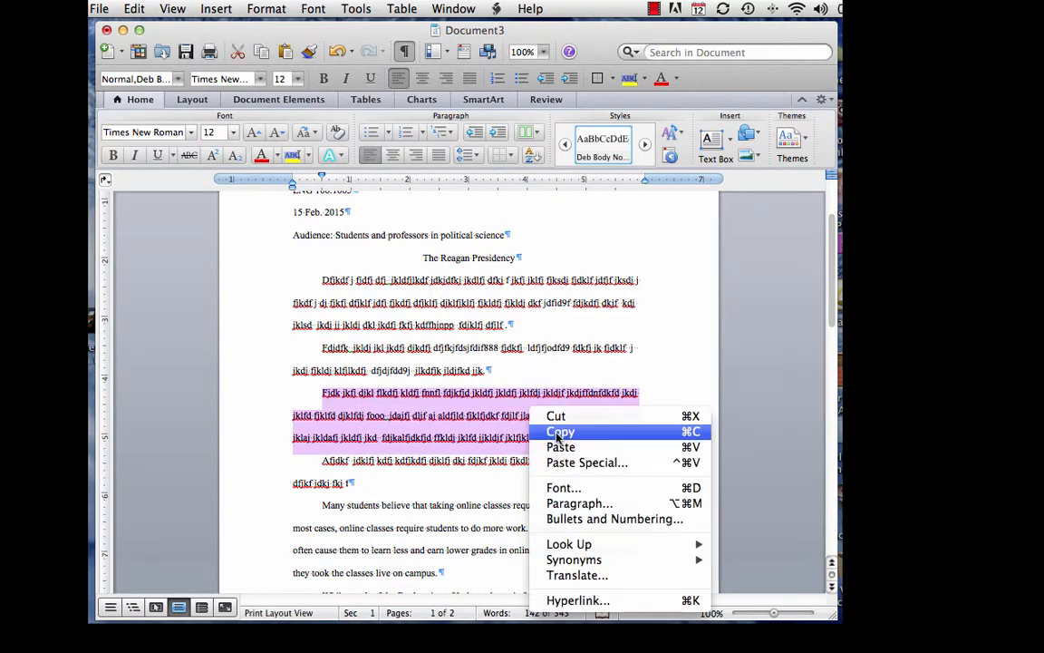
left_click(560, 431)
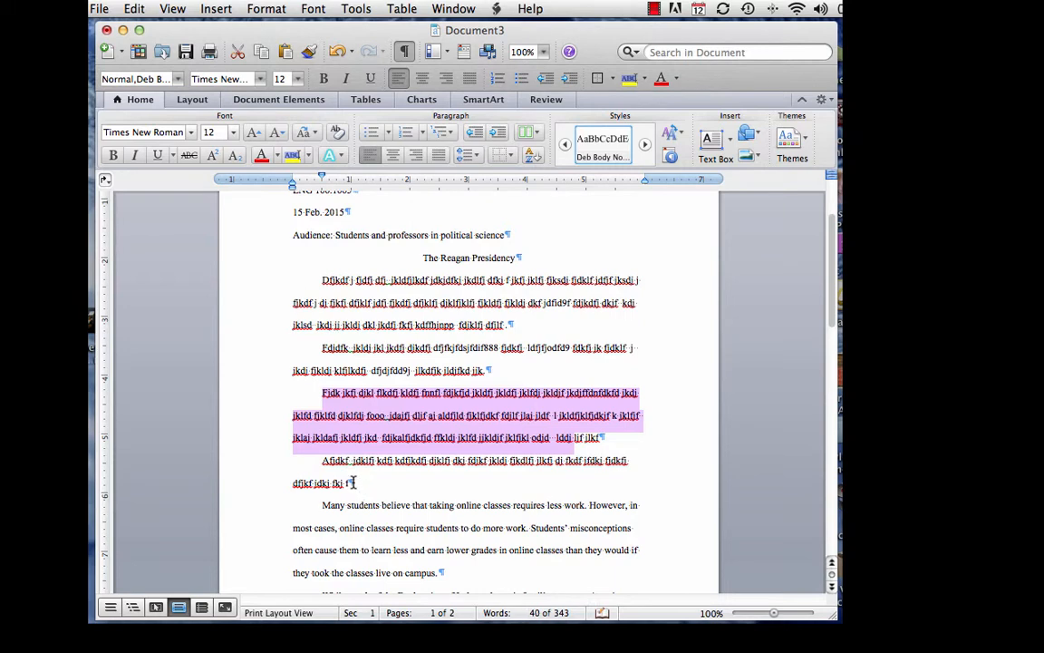
left_click(359, 483)
key("Return")
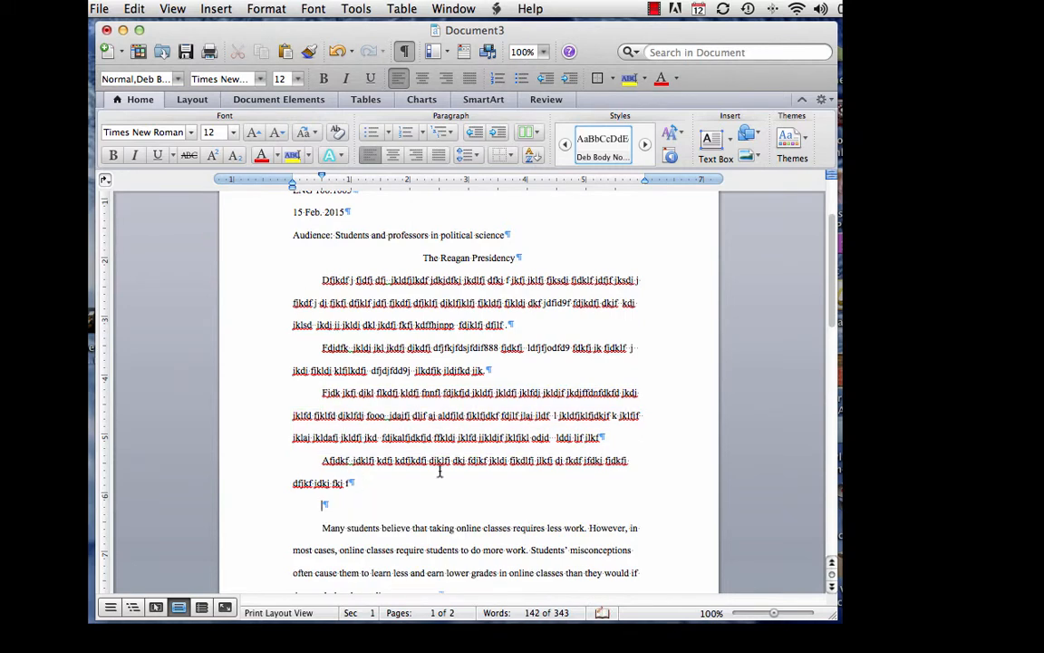
right_click(325, 503)
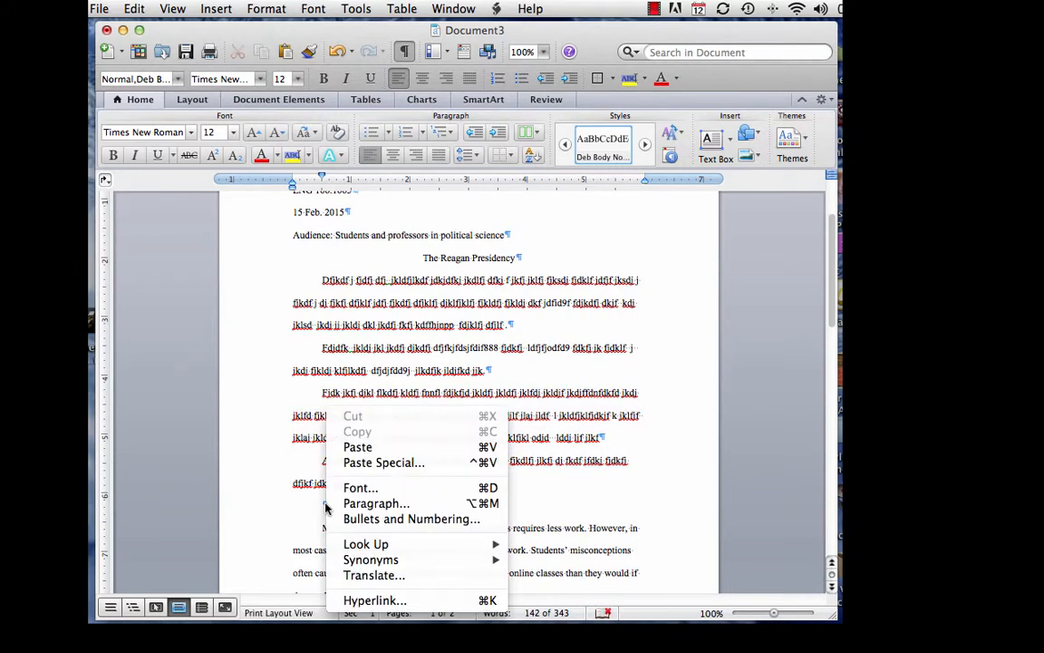
left_click(352, 444)
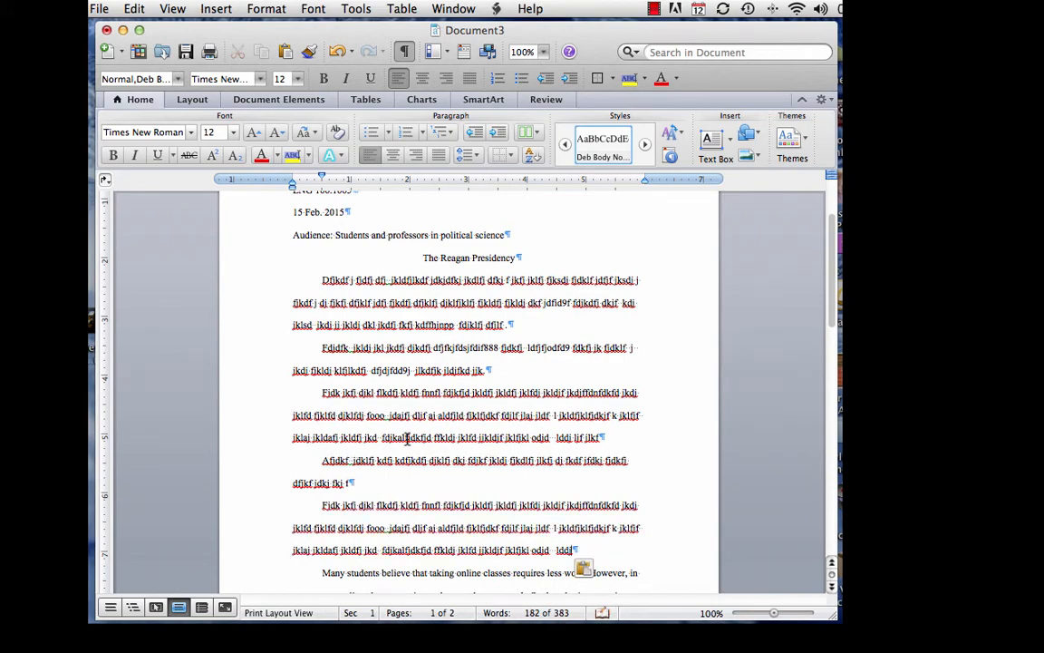
scroll(367, 397, "down", 6)
scroll(407, 439, "down", 8)
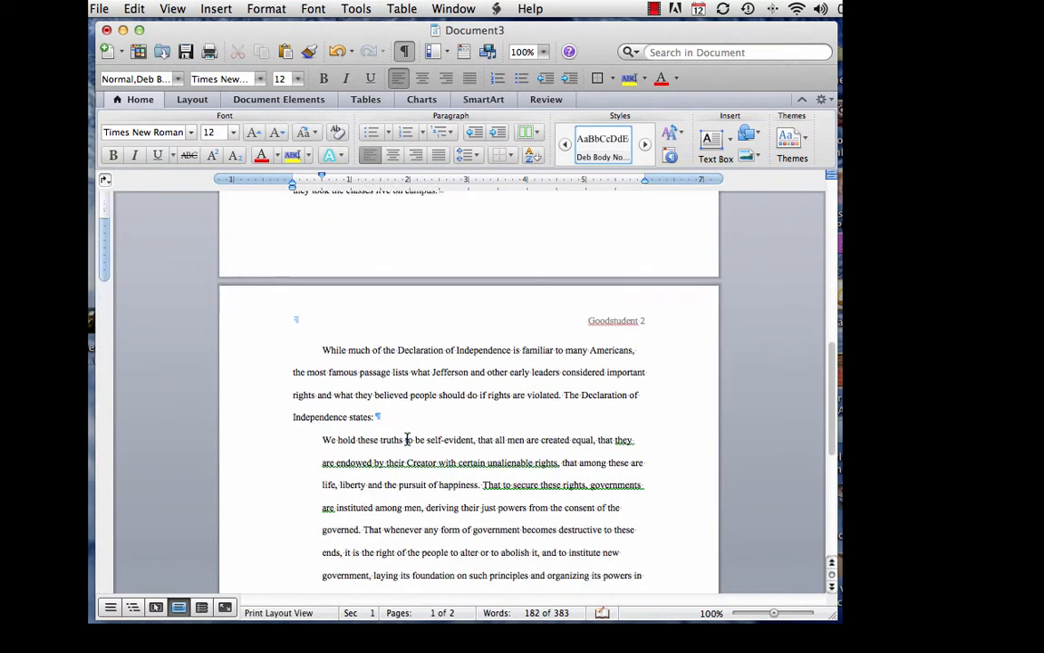
scroll(407, 440, "up", 3)
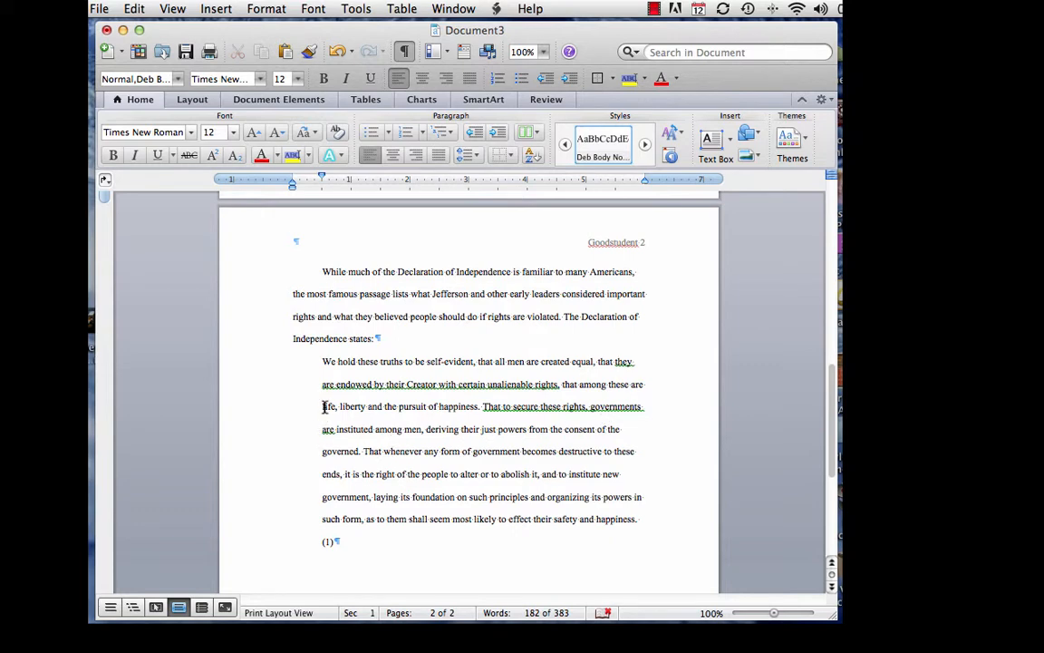
Step: Capitalize the first letters of life, liberty and happiness in the block quote
left_click(323, 407)
key("shift+Right")
type("L")
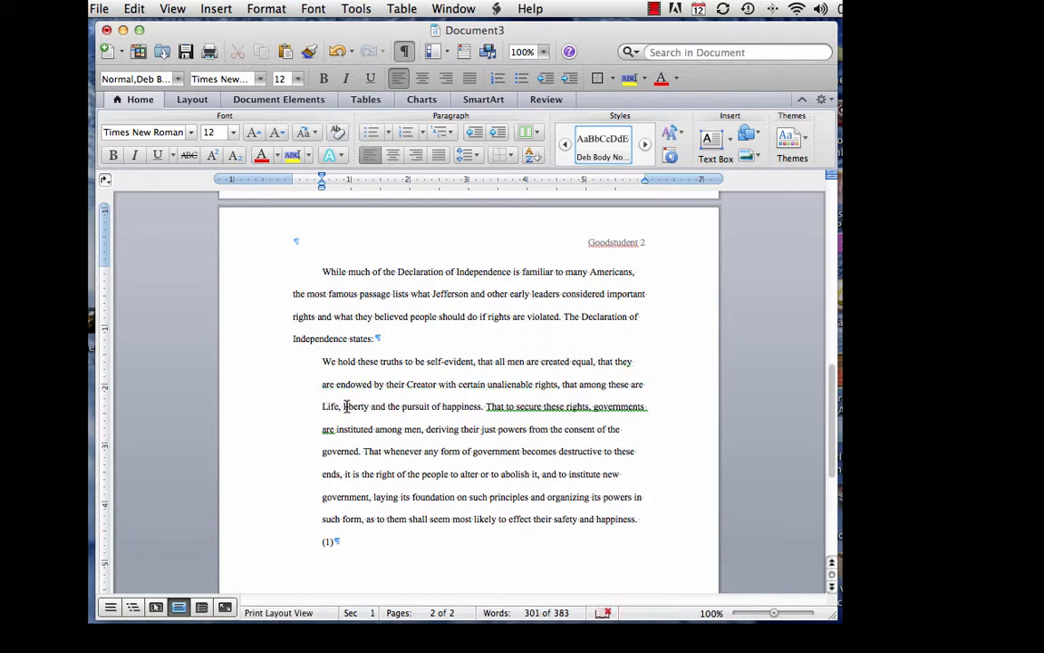
left_click(344, 407)
key("shift+Right")
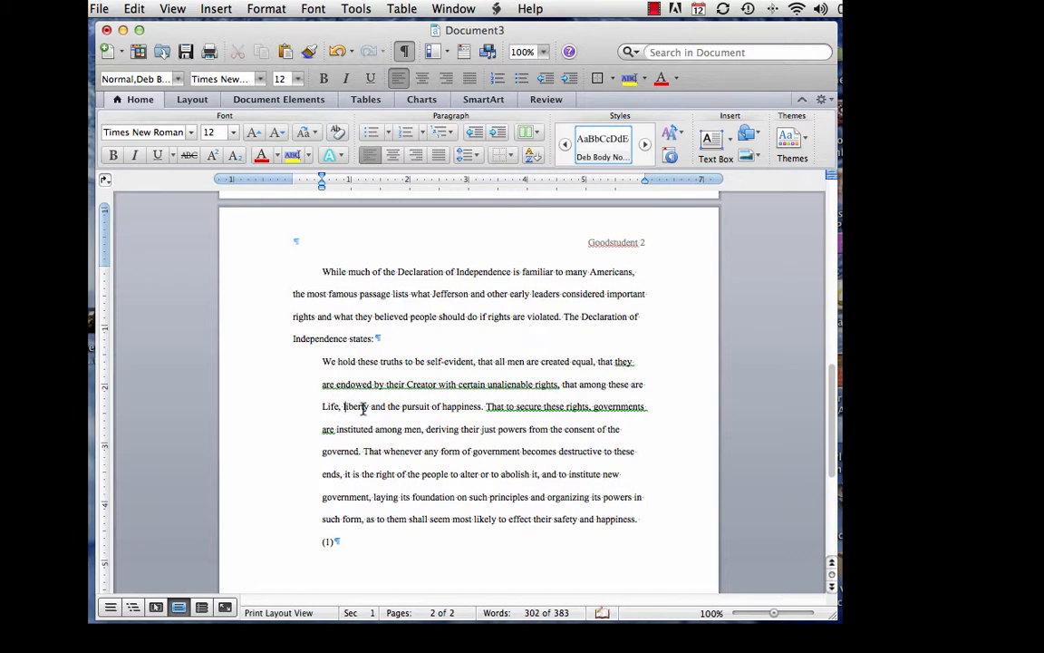
type("L")
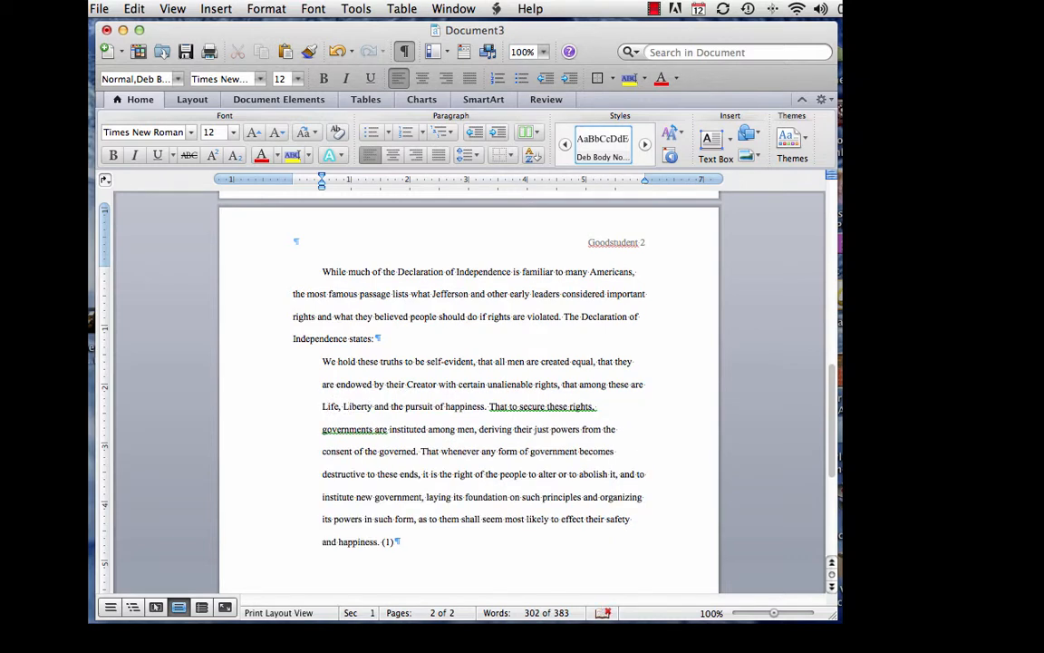
left_click(446, 407)
key("shift+Right")
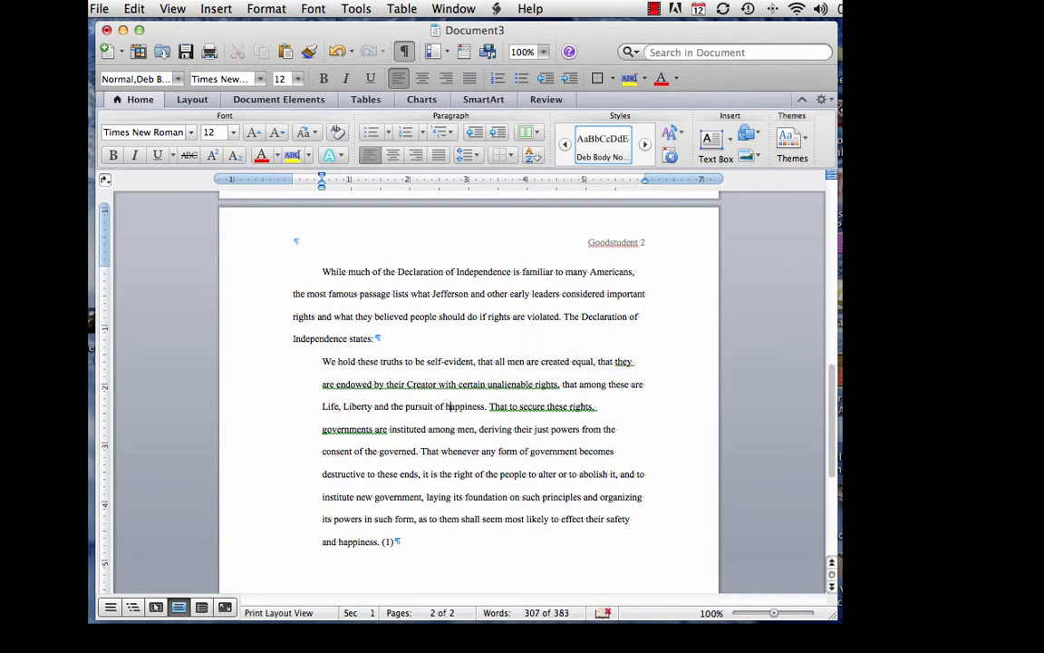
type("H")
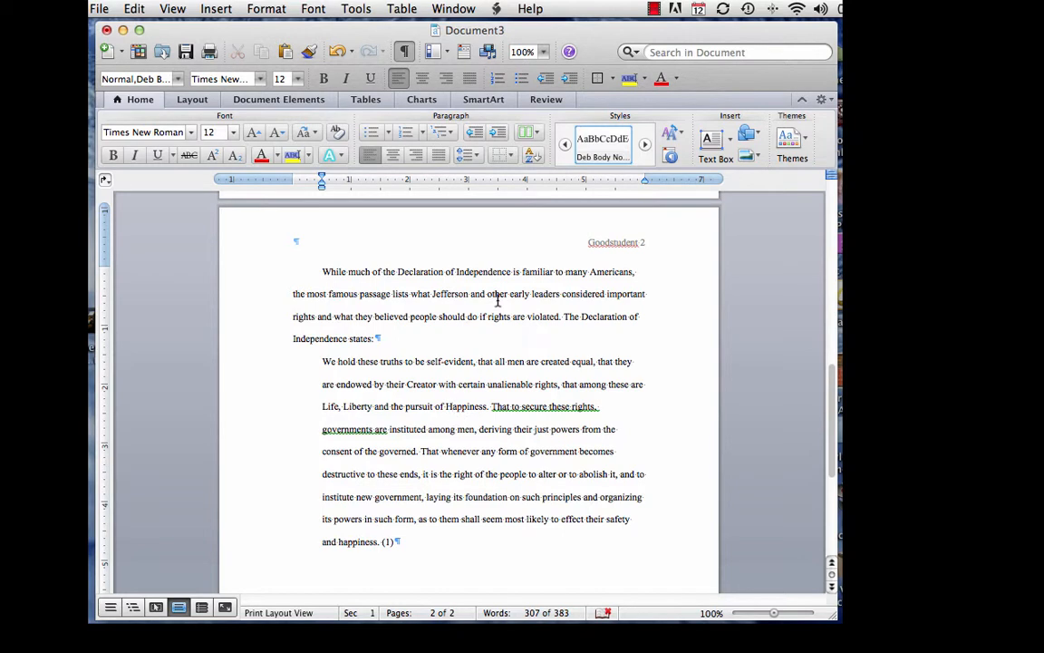
Step: Zoom to 200% and start a new paragraph right after the quote's (1) citation
left_click(543, 52)
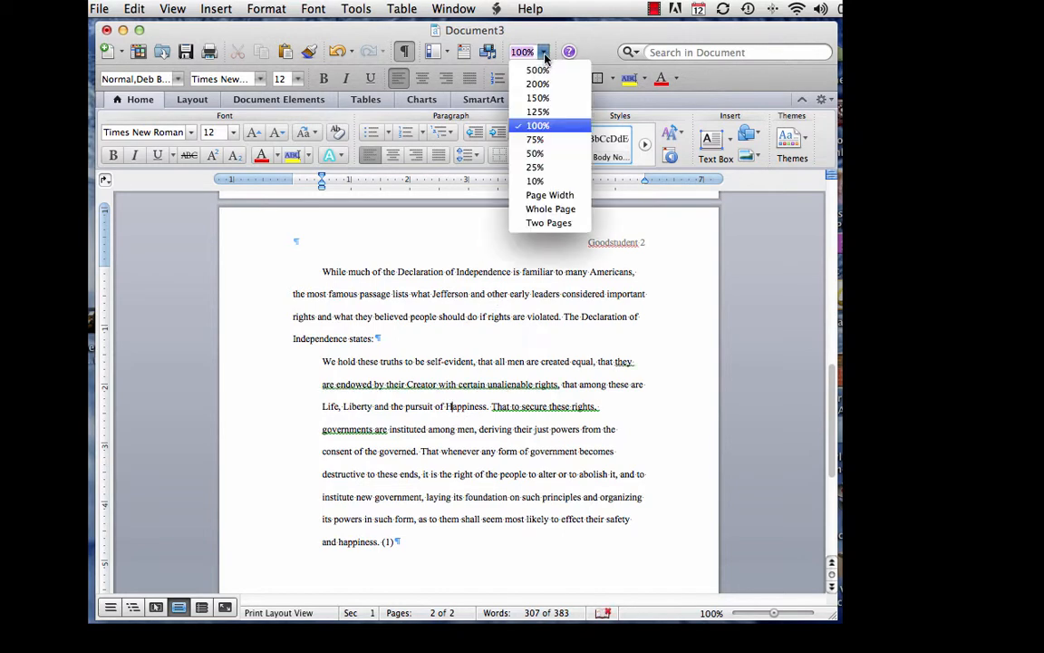
left_click(544, 84)
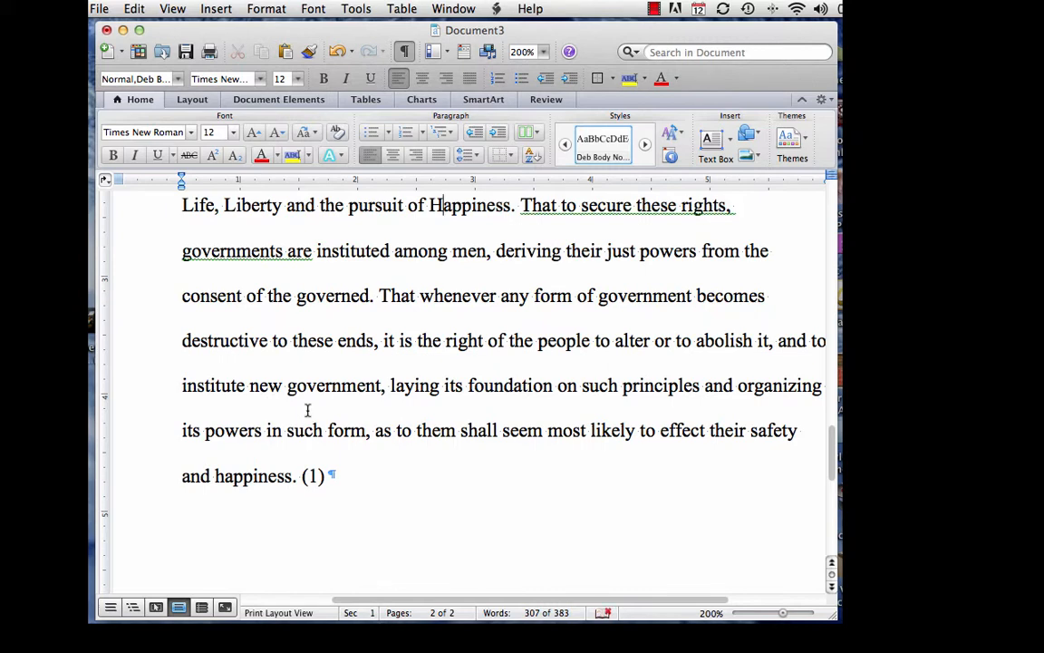
scroll(307, 411, "down", 2)
left_click(556, 419)
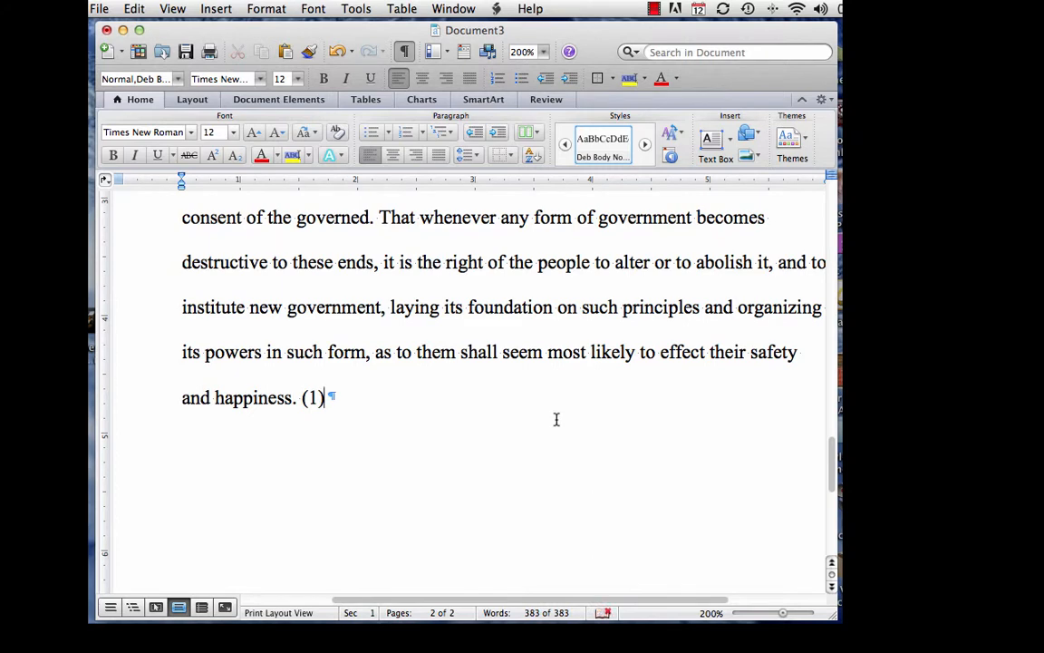
key("Return")
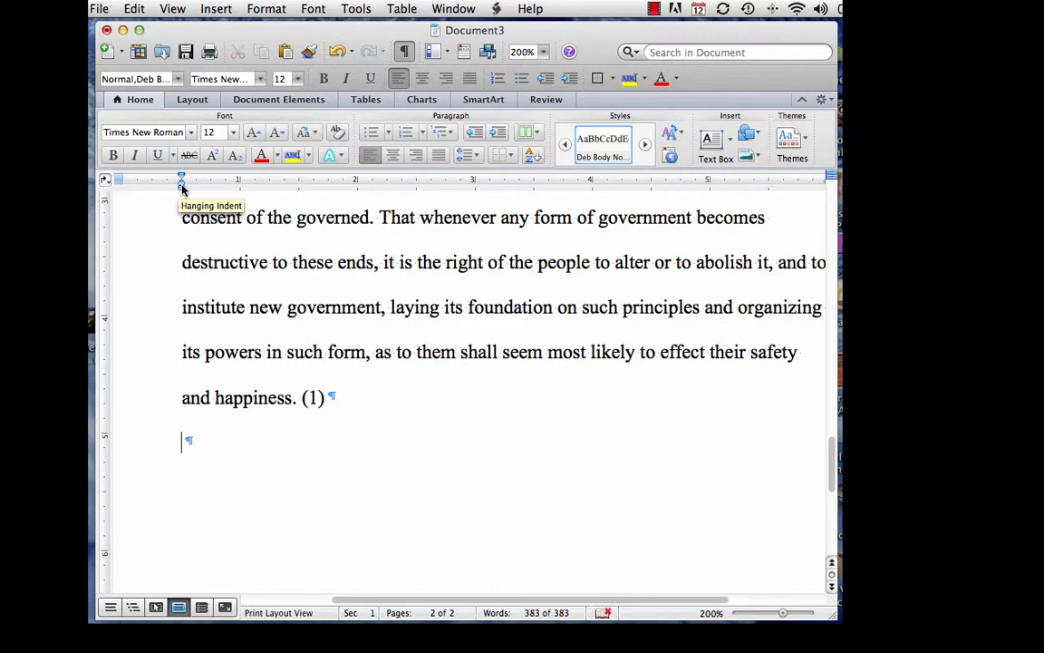
Step: Move the hanging indent back to the margin, type a filler paragraph ending 'klj f.', and start another paragraph
left_click_drag(181, 186, 125, 187)
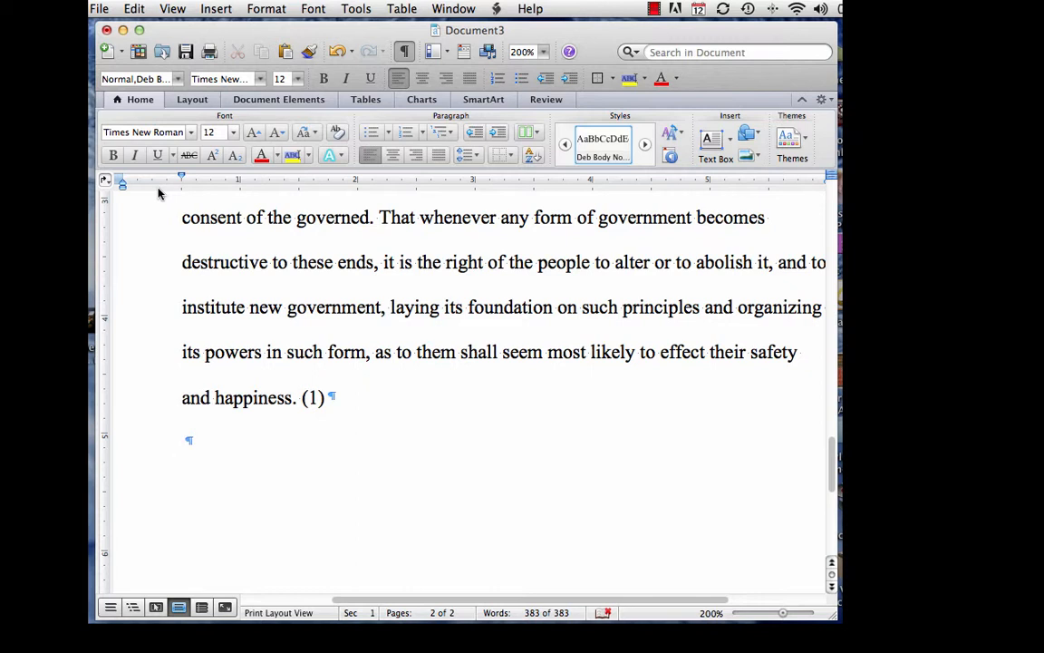
type("fdjkldf fdjkf jdj jkf jkdj d")
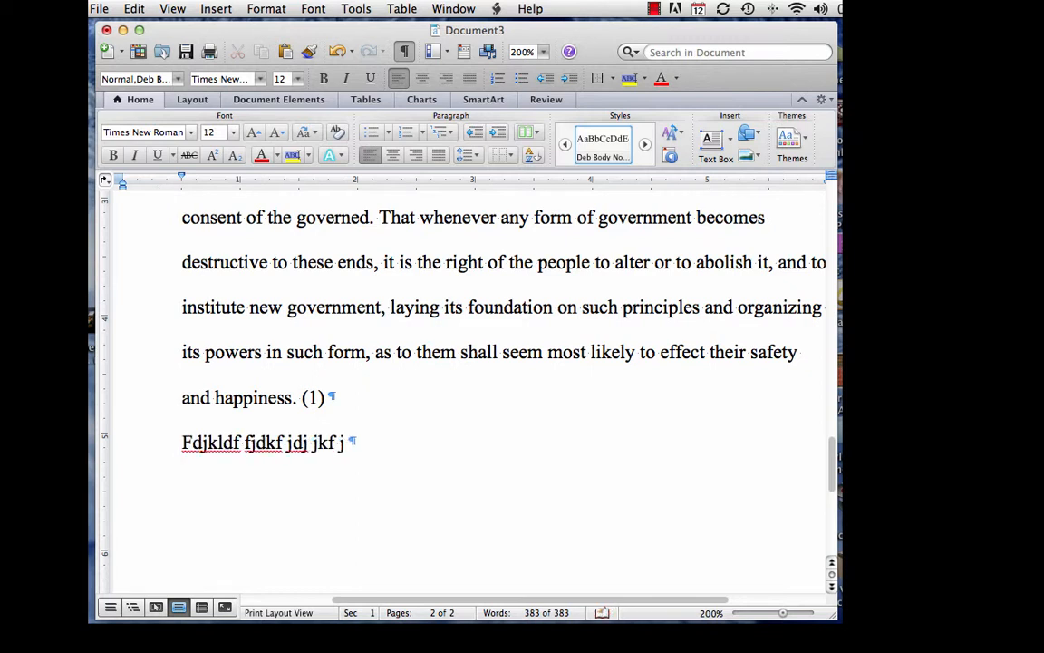
type("jklf jdkj dfjkdlfj dfkj fjkdlf")
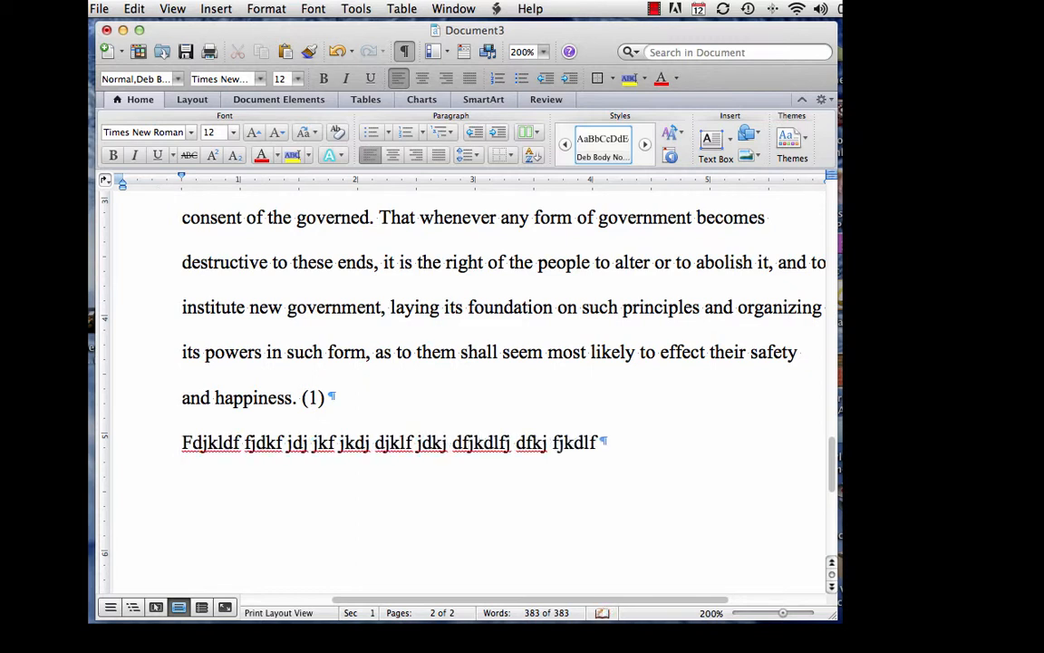
type(" jdkj djkldfj dfjkldfkj dfjkdl")
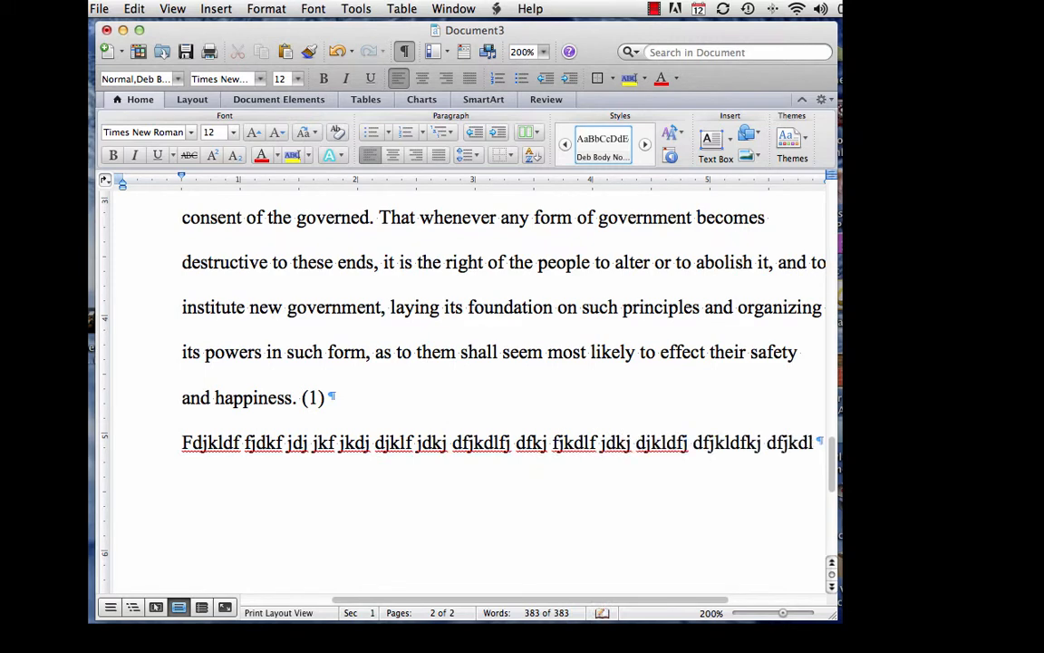
type("j fjkld fdkj fjkldfj fdjklfdj")
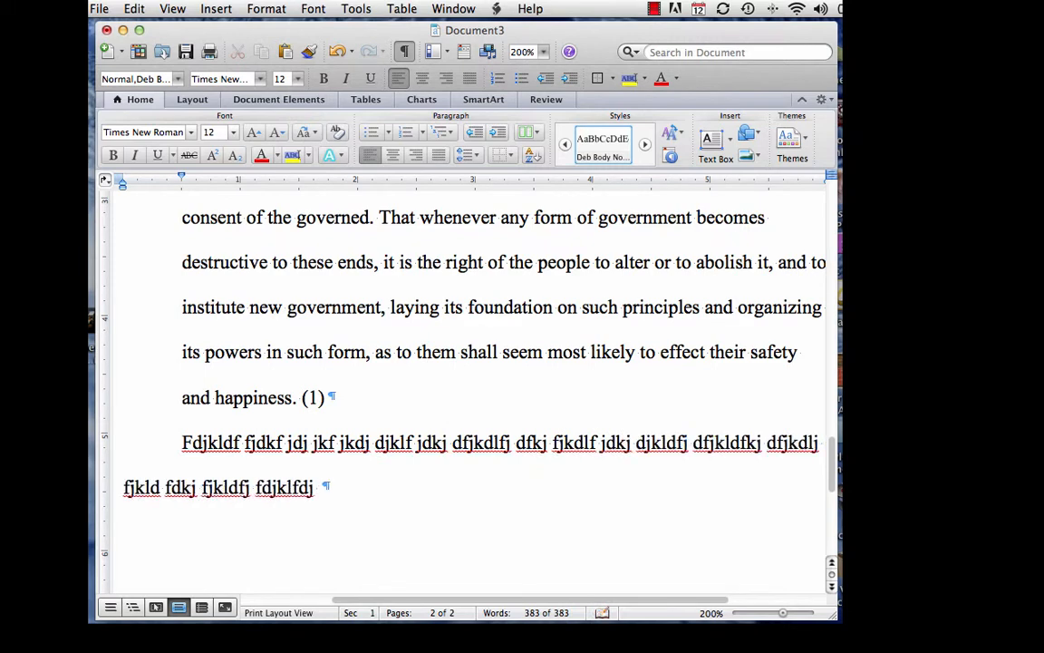
type(" djklf jkdfjfdsjgbjodfi")
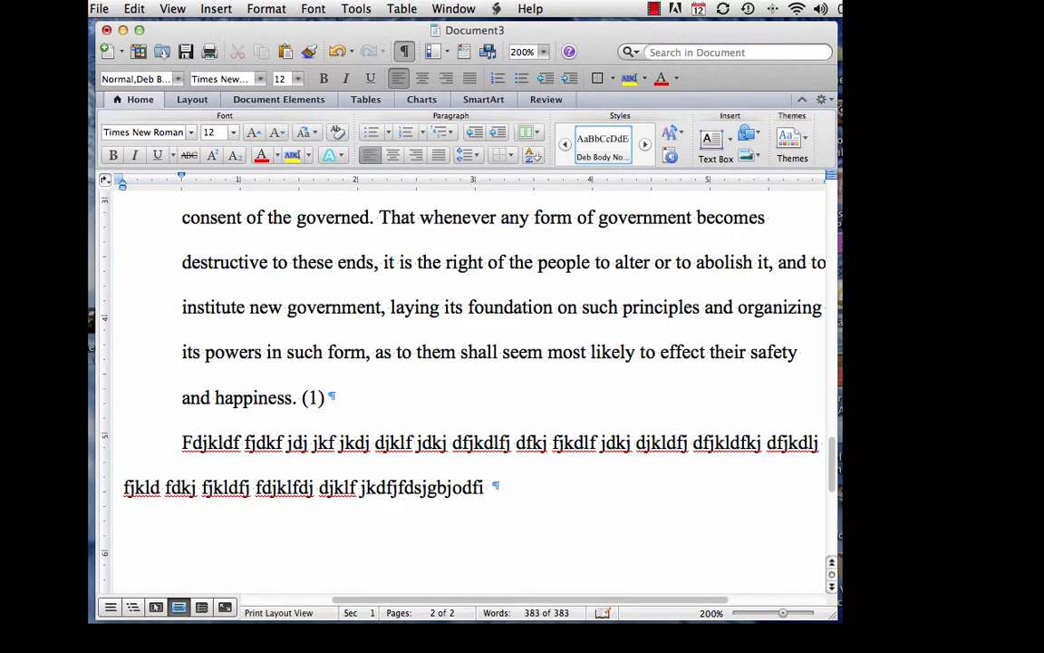
type(" fnfnn;ldfkf")
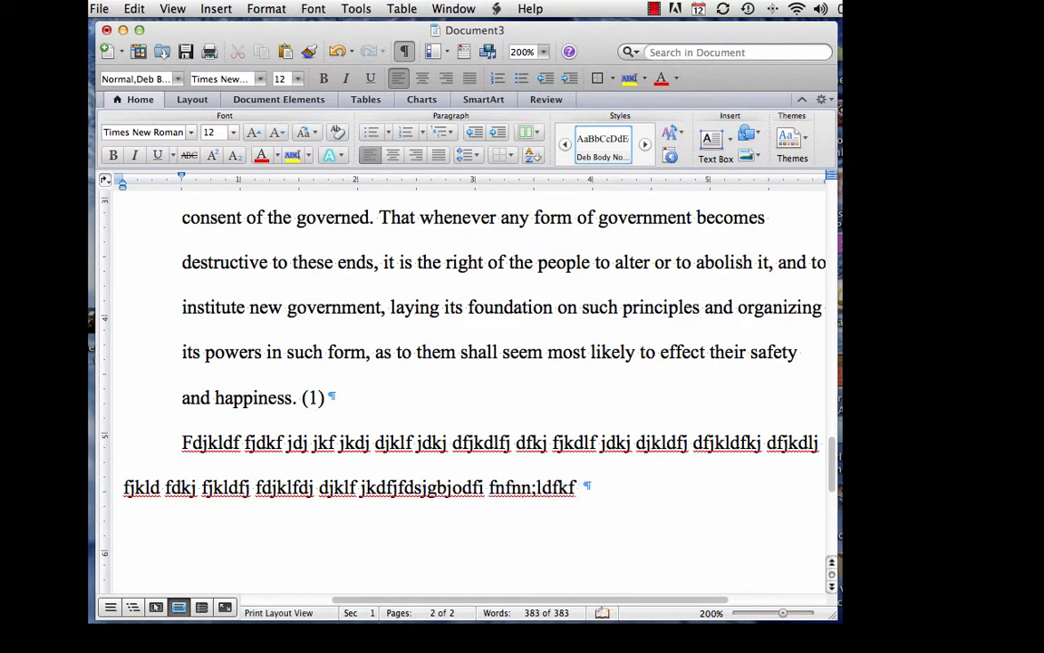
type(" nfdfj djfdf j;dlfohfdhjkd")
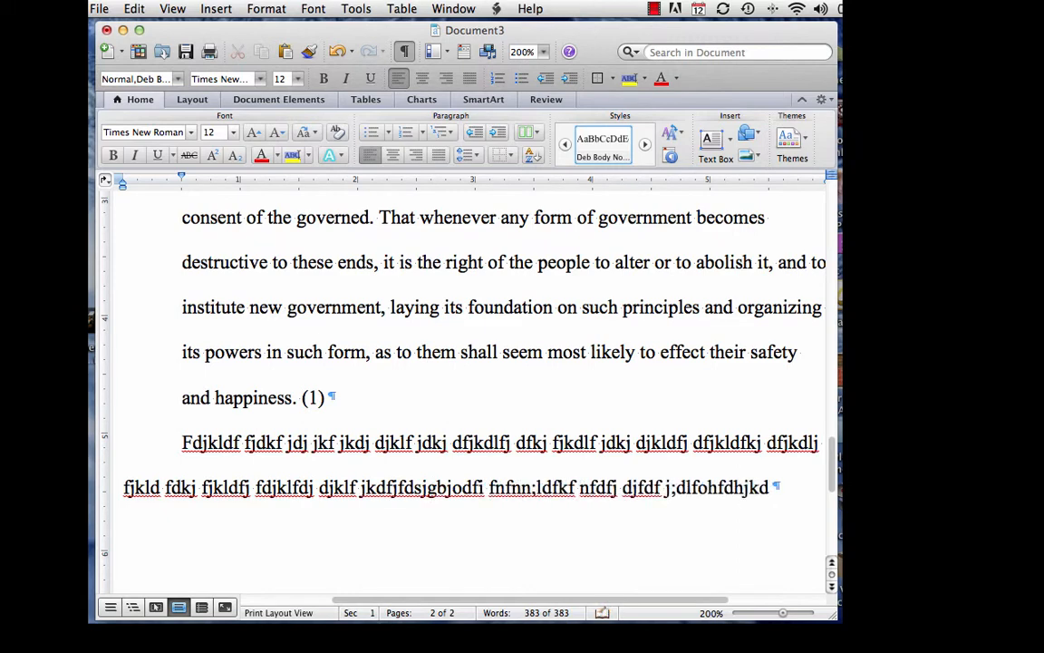
type("h hkjh djkafhduilfdhfdfb  dfj")
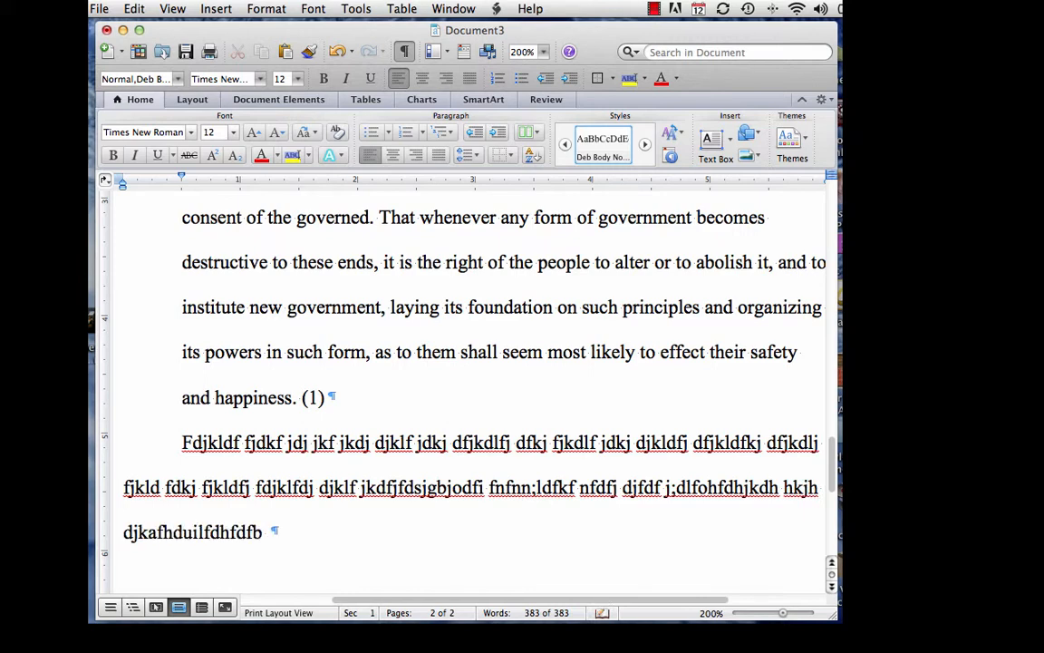
type(" fhjkdf hfjkfh")
type("klj f.")
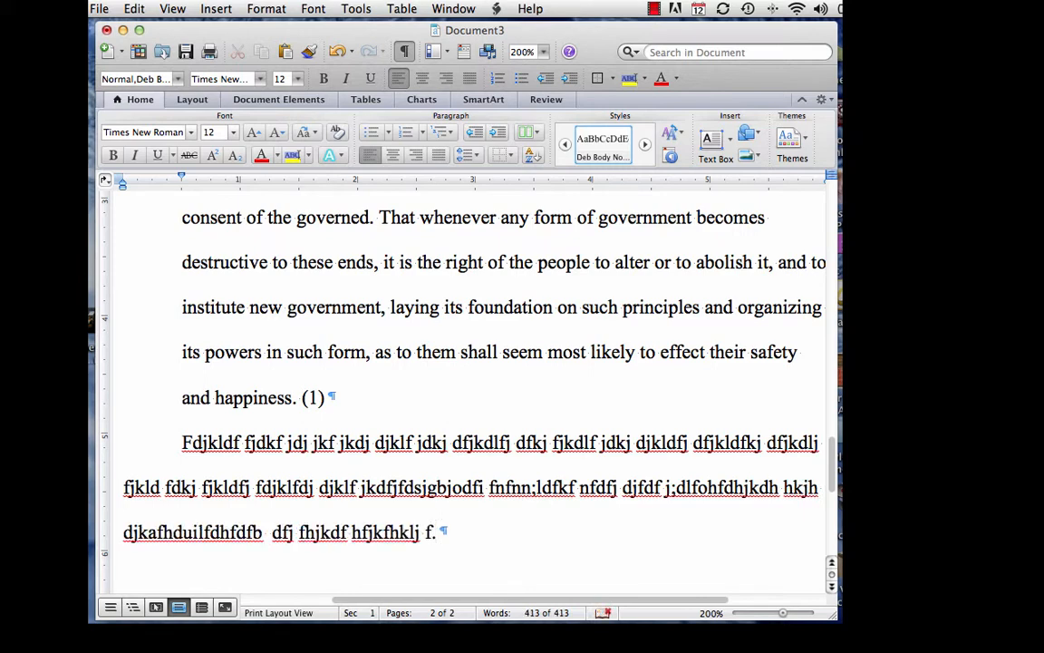
key("Return")
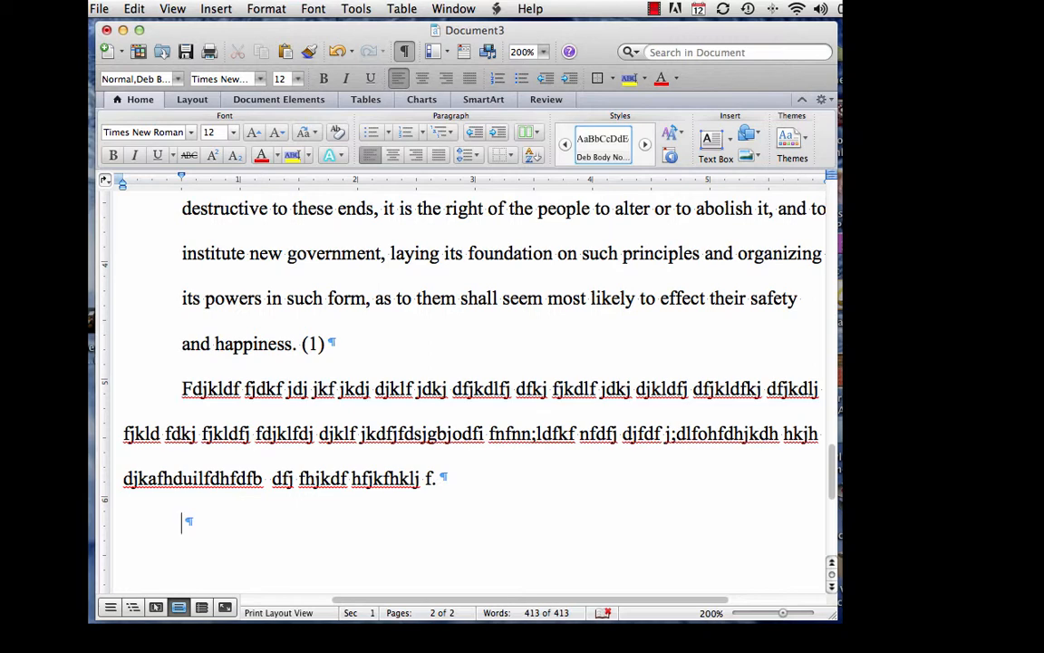
Step: Insert a page break after the filler paragraph using Insert > Break > Page Break
key("Return")
key("Return")
key("Return")
key("Return")
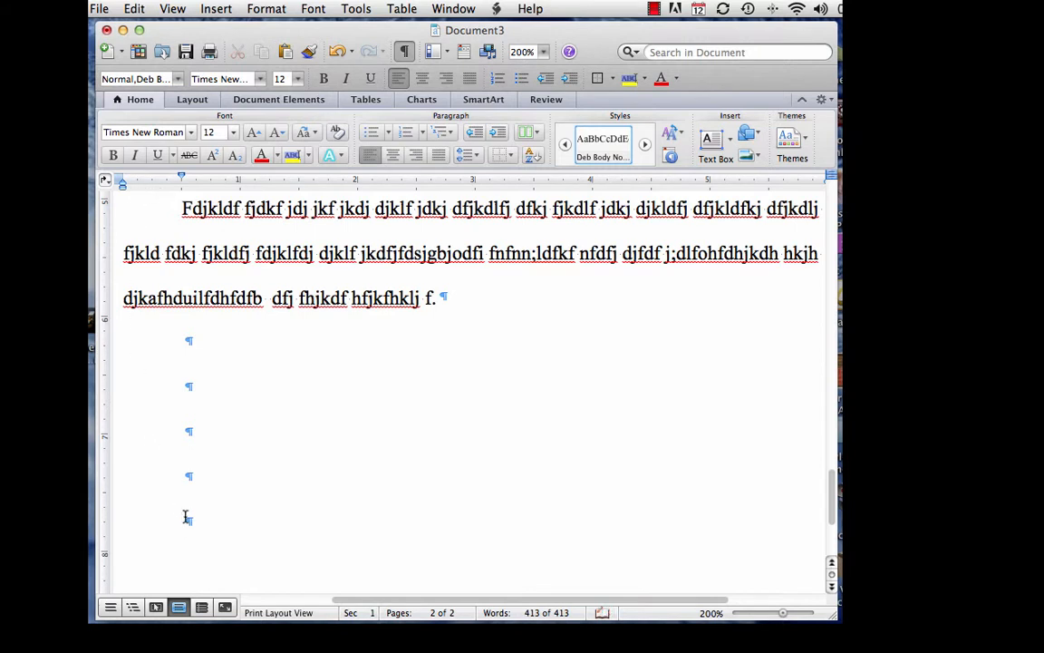
key("BackSpace")
key("BackSpace")
key("BackSpace")
key("BackSpace")
scroll(183, 521, "left", 4)
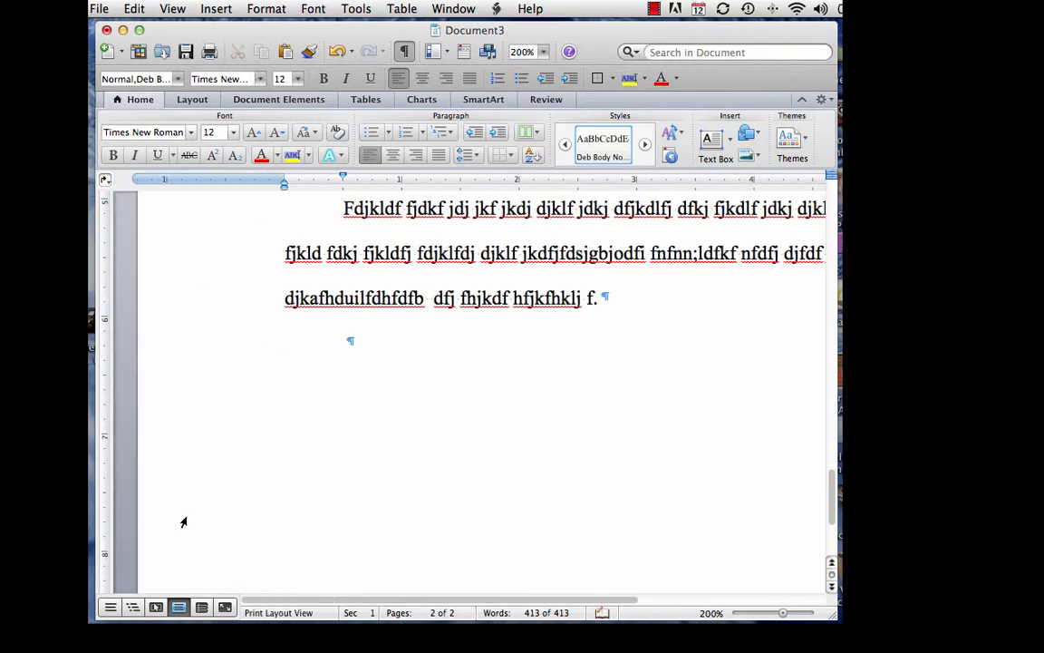
scroll(218, 494, "right", 4)
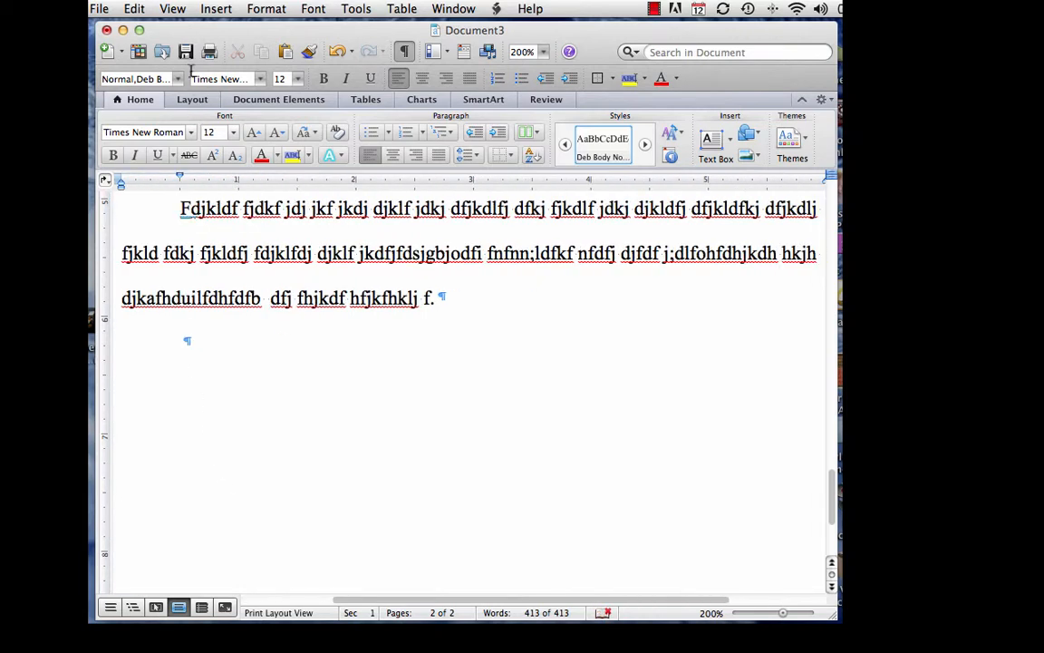
left_click(217, 9)
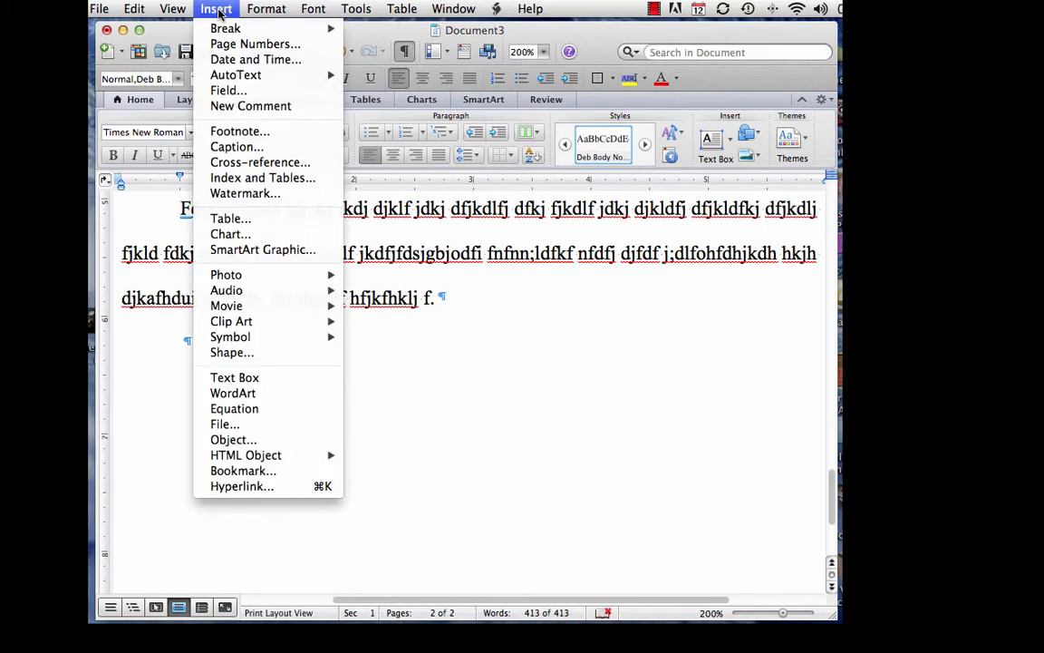
mouse_move(218, 31)
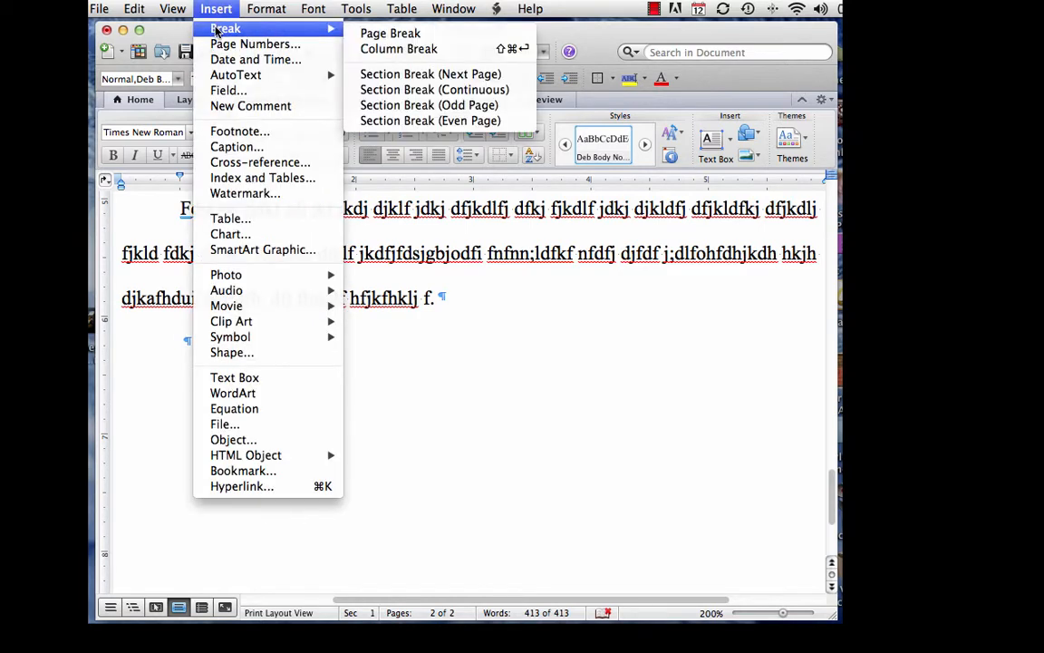
left_click(373, 34)
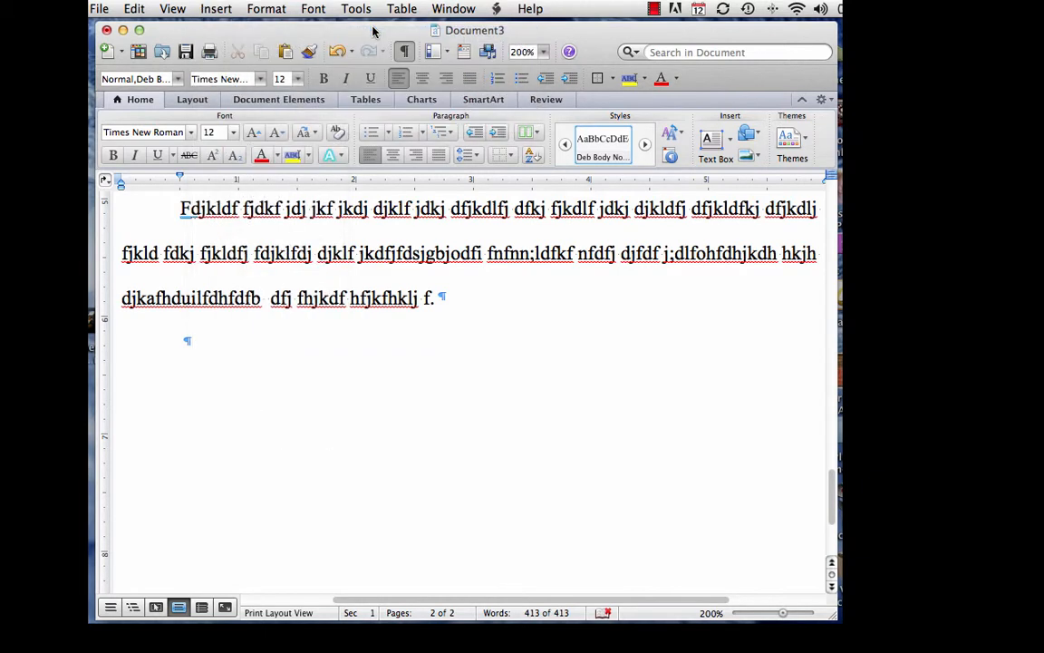
scroll(312, 234, "up", 10)
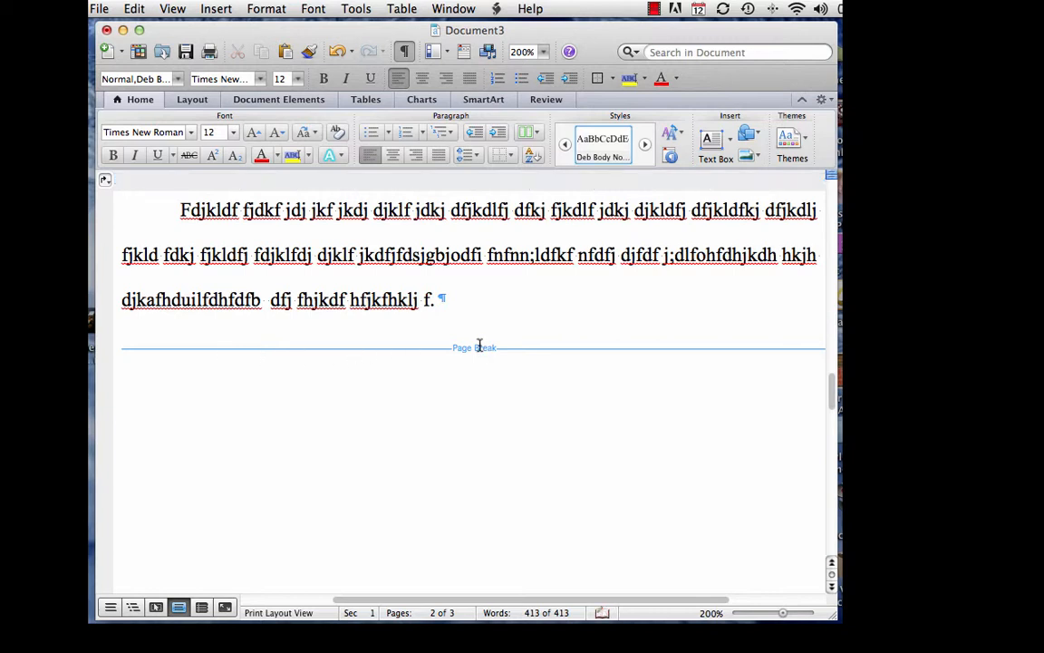
scroll(481, 346, "down", 5)
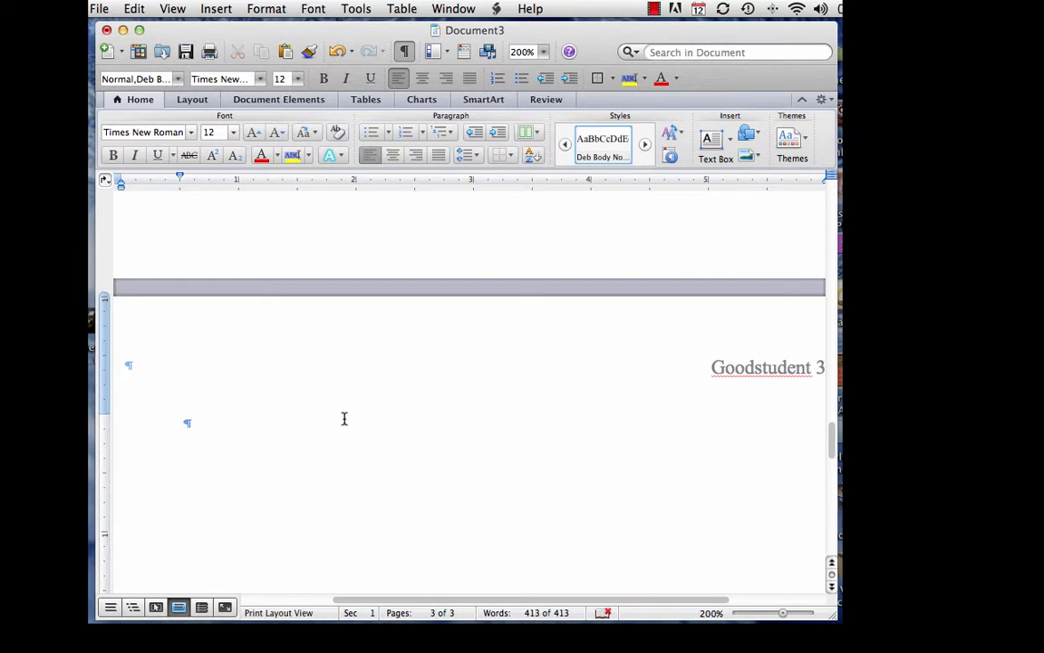
scroll(345, 419, "up", 3)
scroll(345, 421, "up", 10)
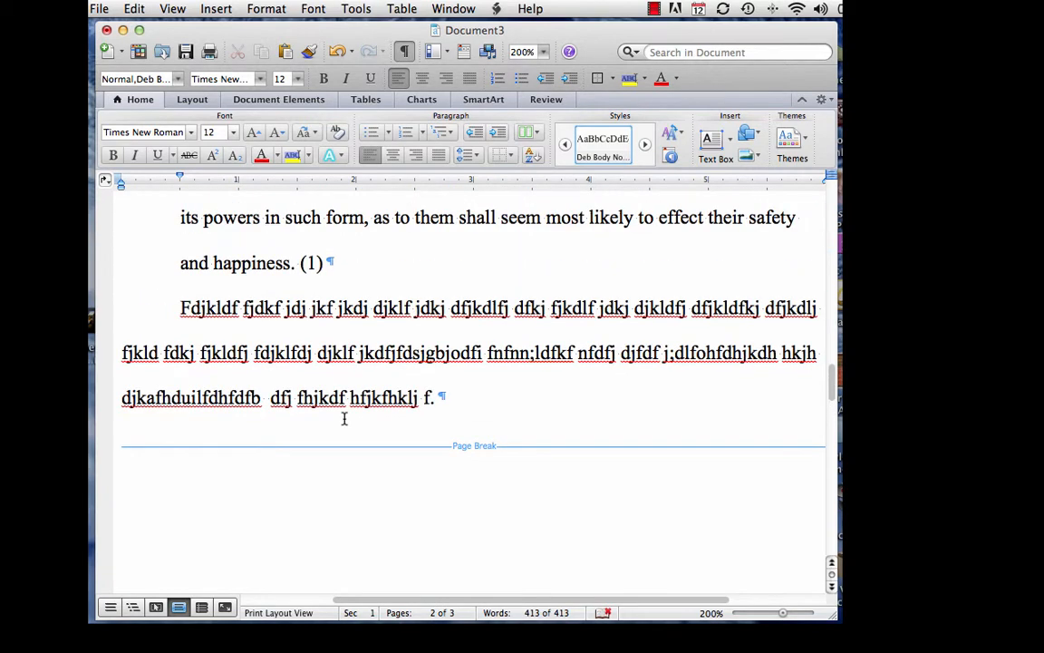
scroll(344, 419, "up", 1)
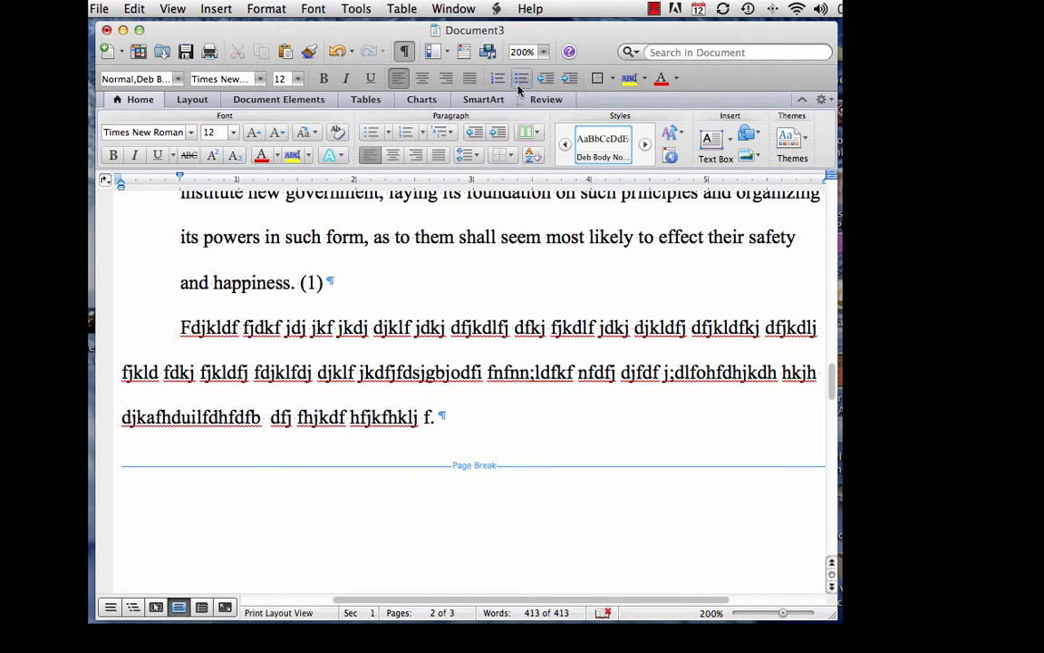
Step: Set the zoom to 100% and scroll through the three pages
left_click(544, 52)
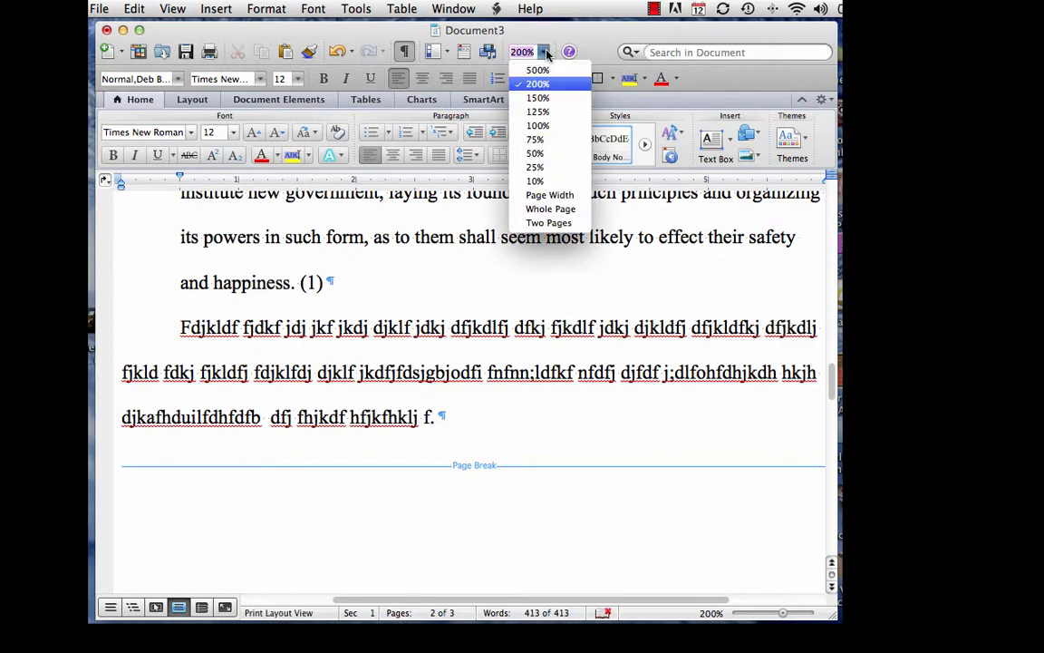
left_click(540, 126)
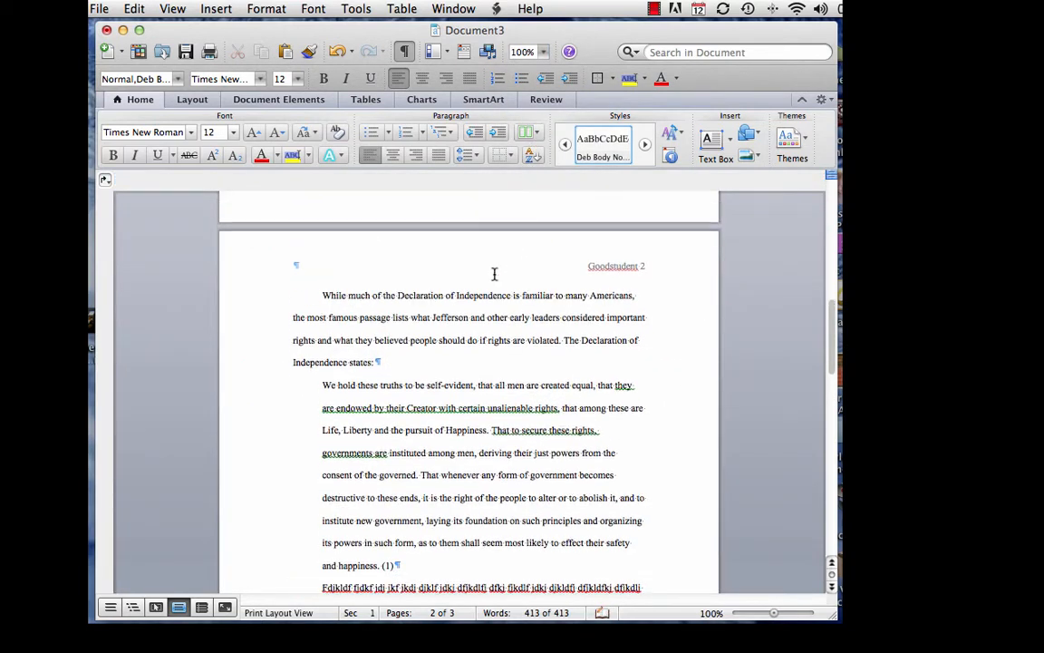
scroll(494, 274, "up", 10)
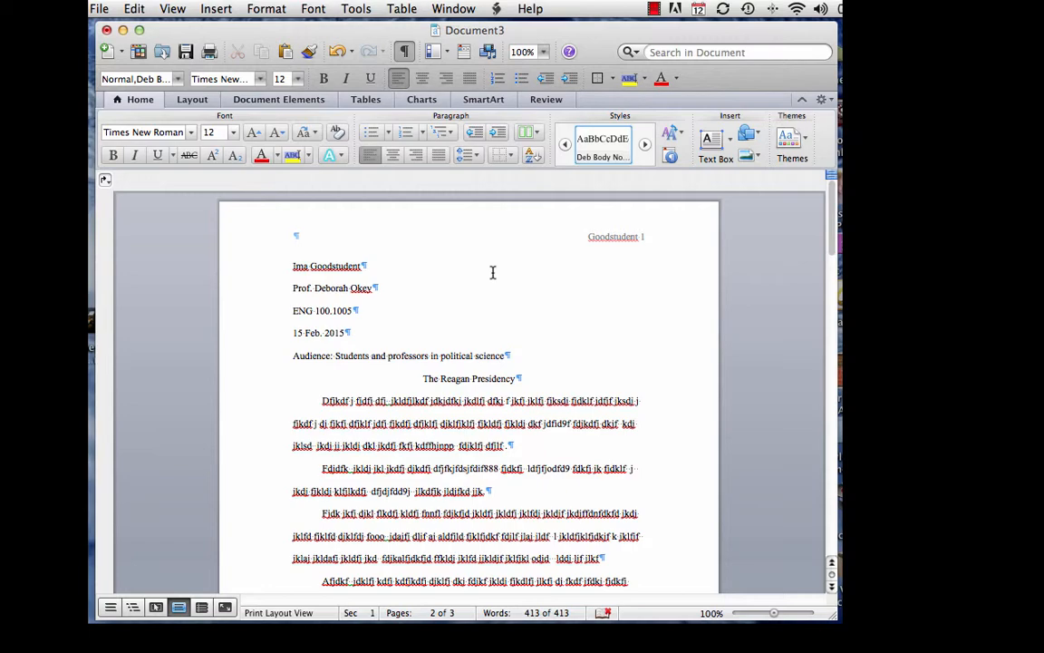
scroll(494, 272, "down", 15)
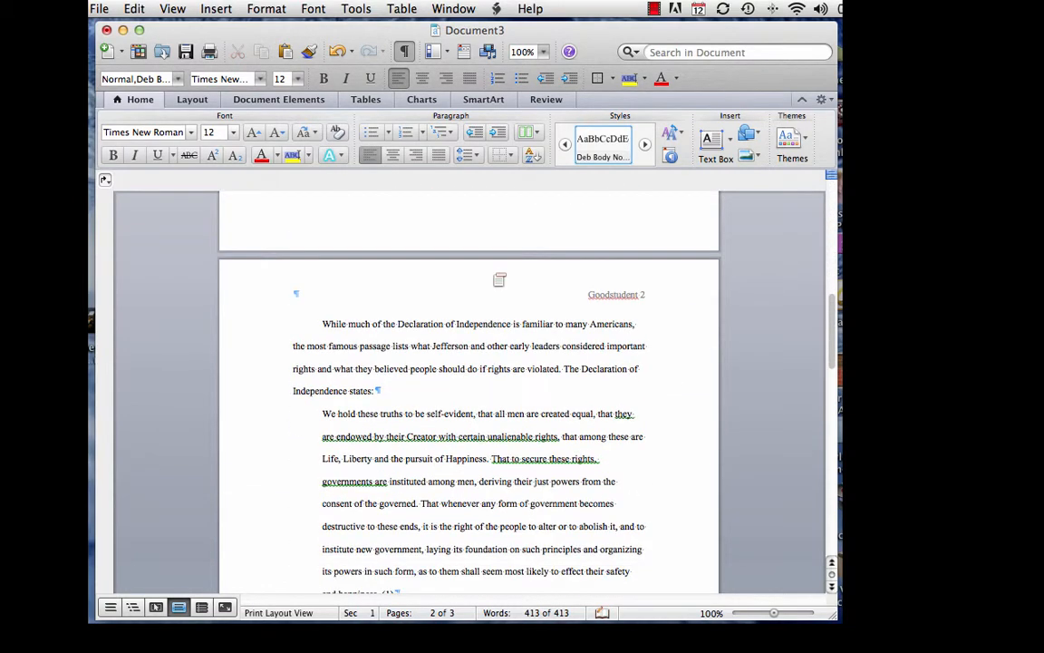
scroll(493, 272, "down", 10)
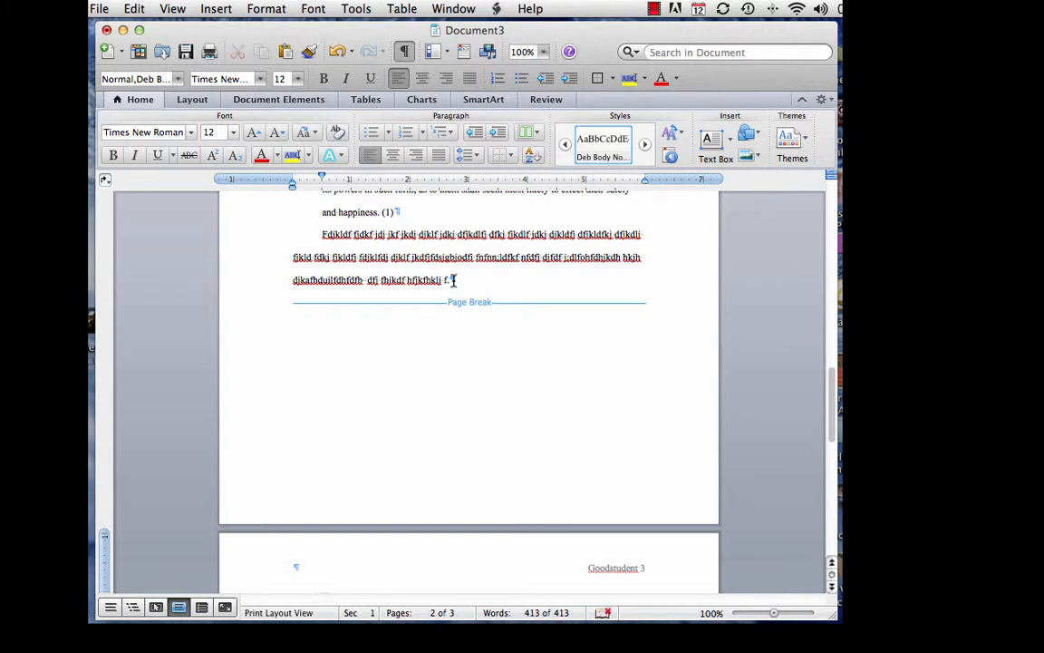
left_click(510, 276)
key("Return")
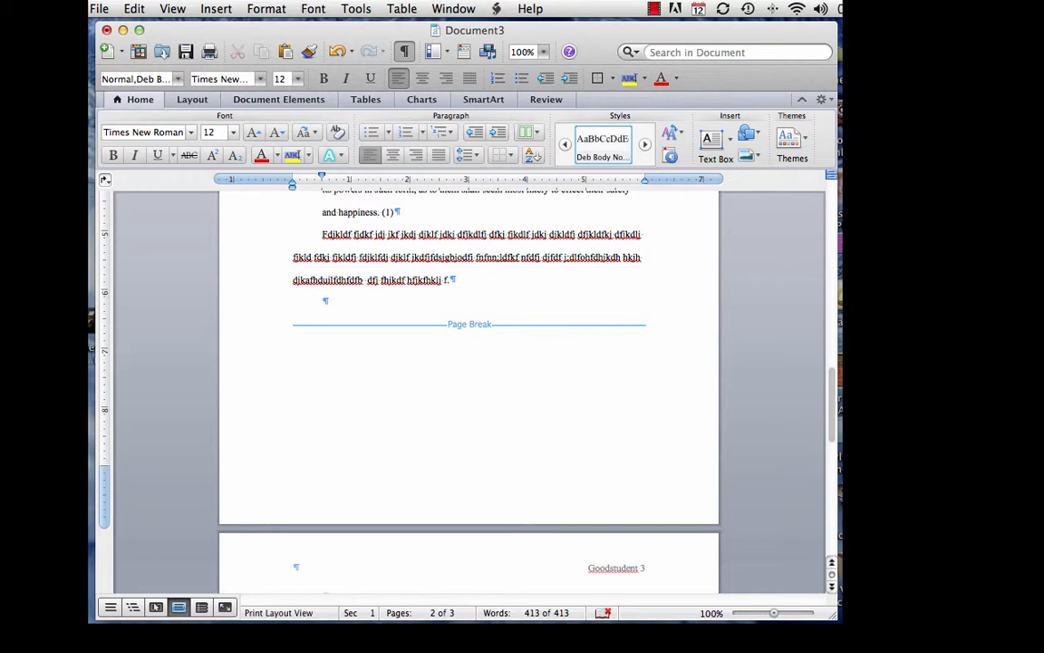
left_click(330, 301)
key("BackSpace")
type("d")
scroll(329, 301, "down", 1)
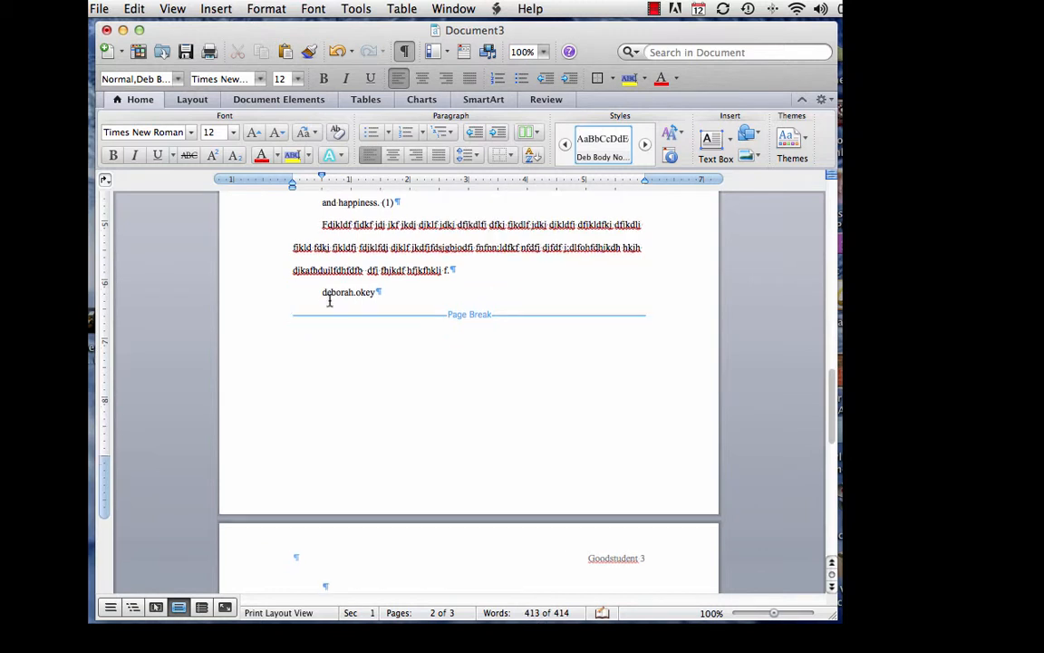
left_click(378, 292)
type("@csn.edu")
key("Return")
key("Return")
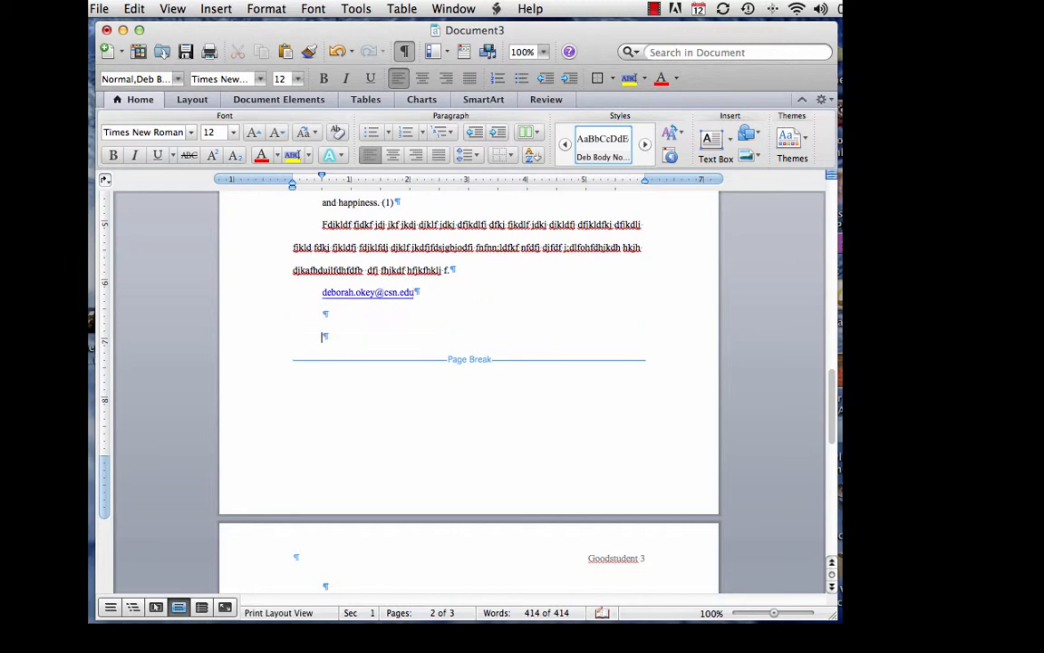